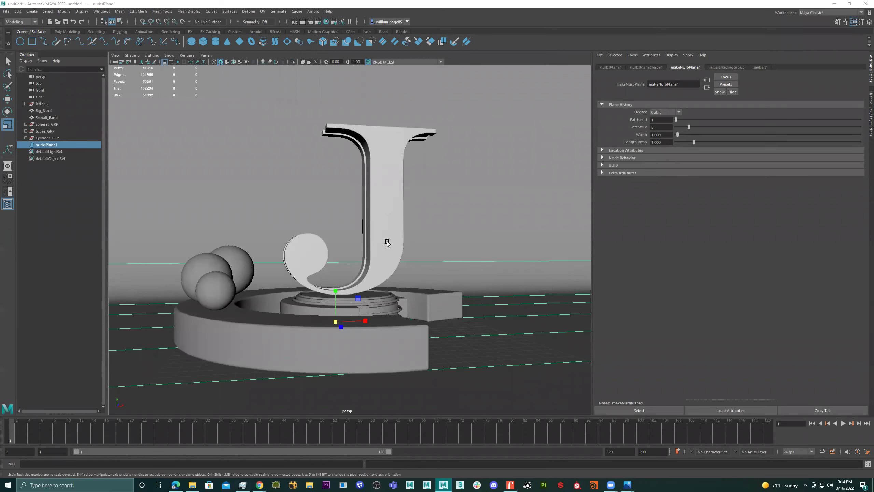
- Tumble the perspective view to see the J, spheres and curved band from another angle
mouse_move(386, 241)
left_mouse_down("alt")
mouse_move(358, 240)
mouse_move(391, 240)
left_mouse_up("alt")
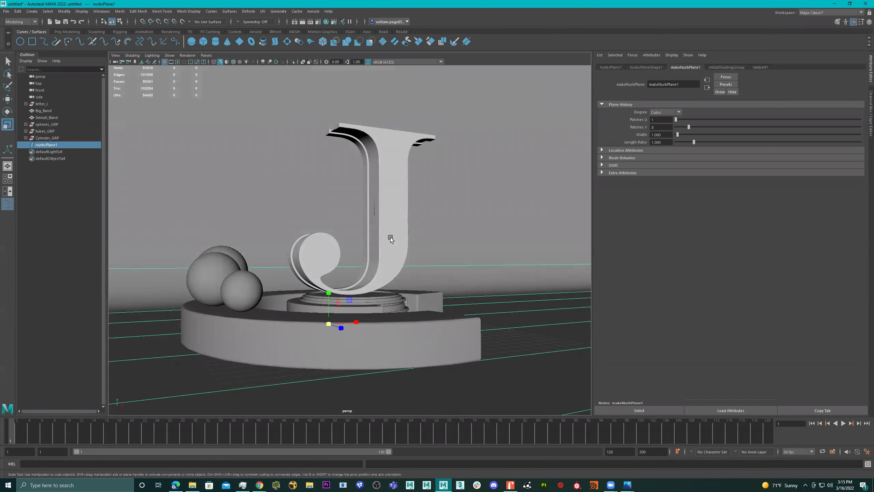
- Create a camera from the current view and rename persp1 to rend_CAM1
left_click(115, 55)
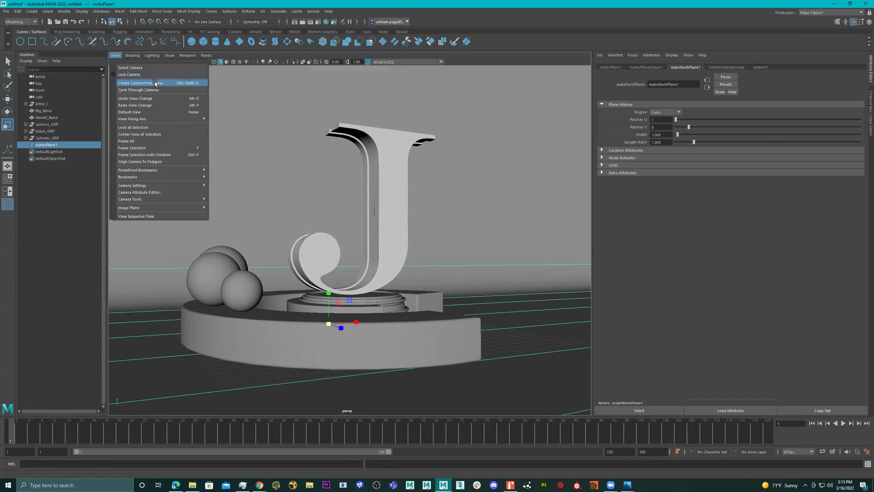
left_click(156, 83)
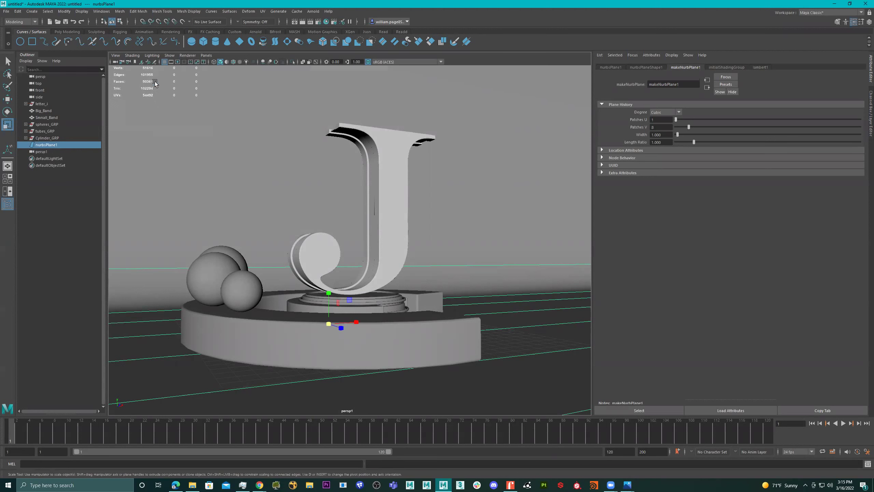
double_click(44, 152)
type("rend")
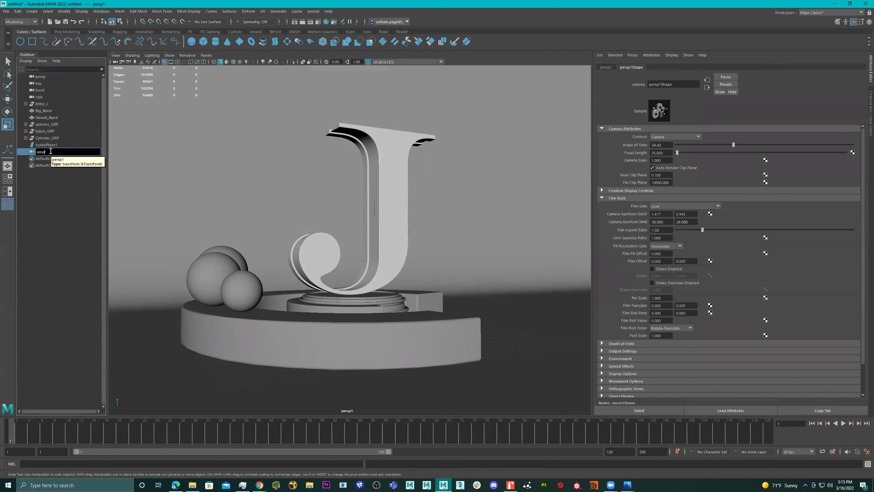
type("_CAM1")
key("Return")
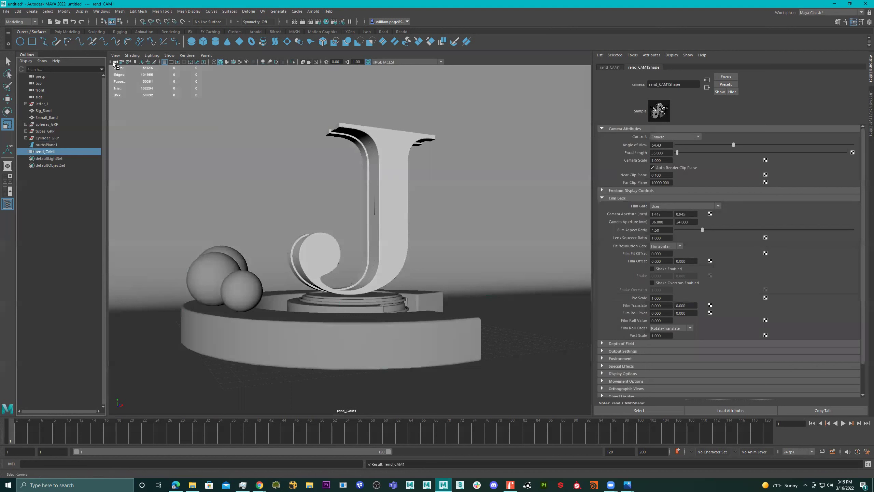
left_click(607, 68)
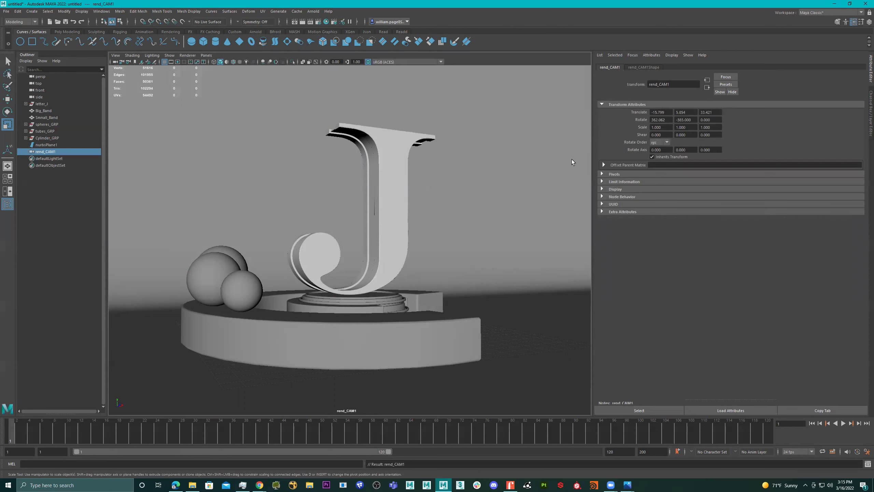
- Key rend_CAM1's transforms at frame 1, then orbit it slightly at frame 24
key("s")
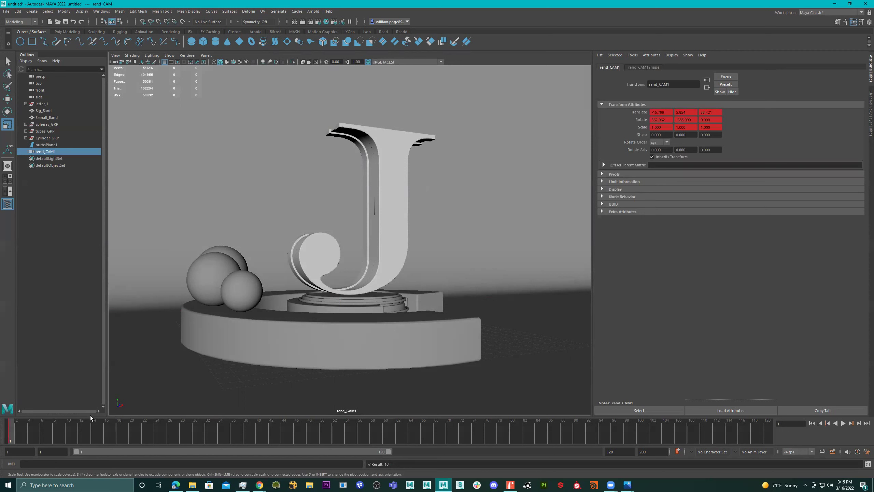
left_click_drag(14, 435, 156, 439)
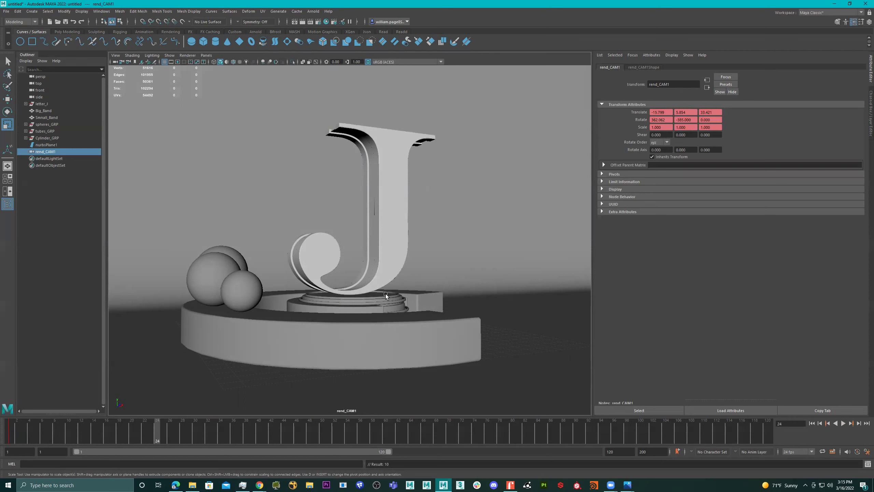
left_click_drag(385, 294, 383, 293, "alt")
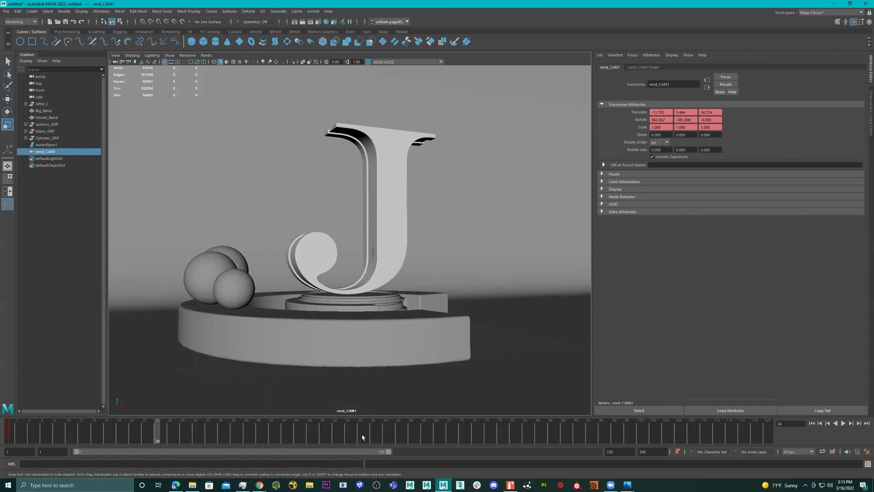
- Swing the camera around the J at frame 48, key that pose, and scrub back
left_click(308, 438)
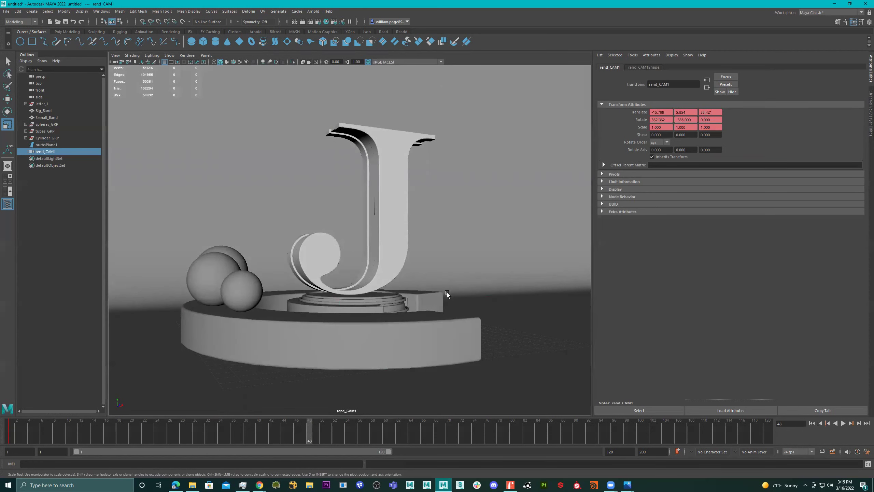
left_click_drag(447, 292, 404, 293, "alt")
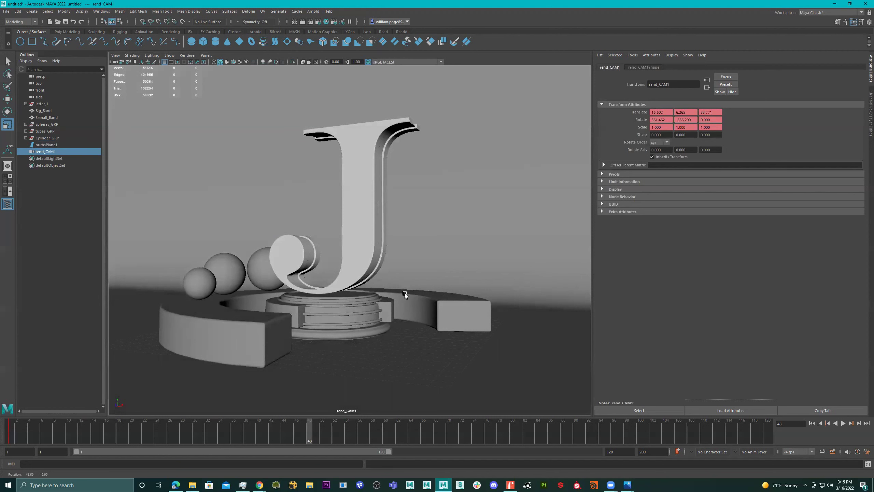
key("s")
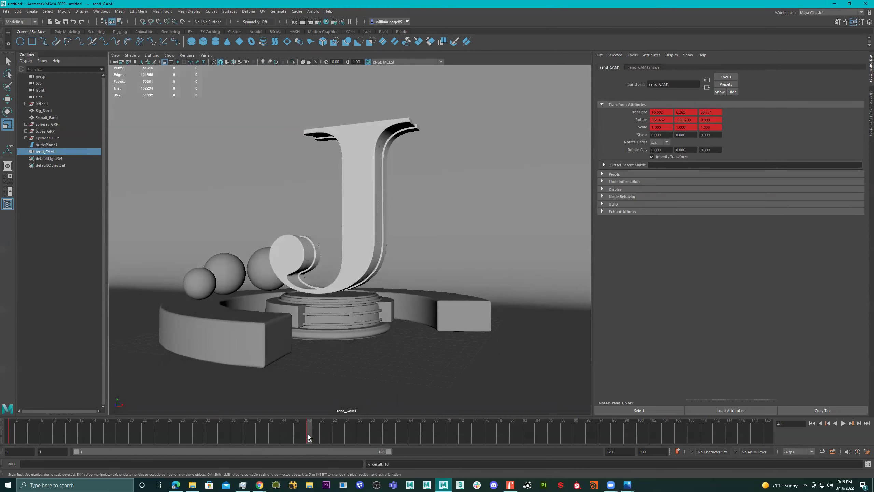
mouse_move(307, 434)
left_mouse_down()
mouse_move(14, 433)
mouse_move(309, 433)
mouse_move(157, 435)
left_mouse_up()
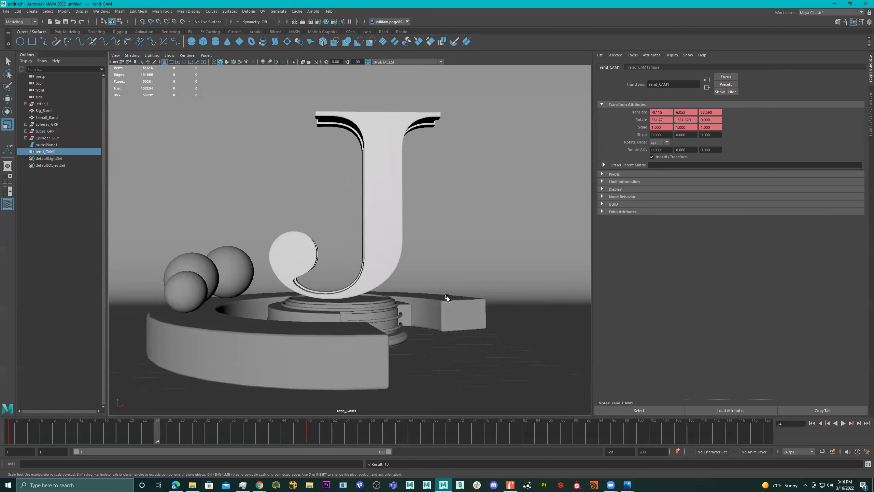
- Show the 960 x 540 resolution gate, recentre the camera on the scene, and key it
left_click(184, 61)
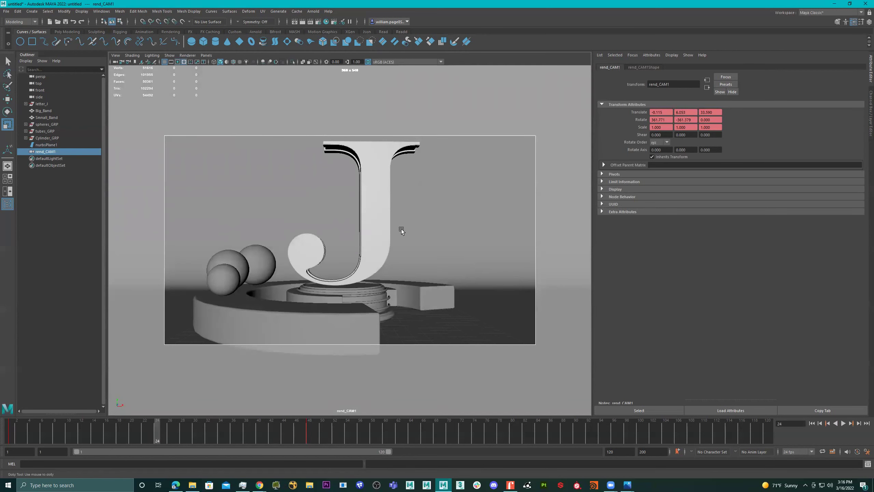
right_click_drag(402, 229, 386, 229, "alt")
middle_click_drag(387, 227, 383, 223, "alt")
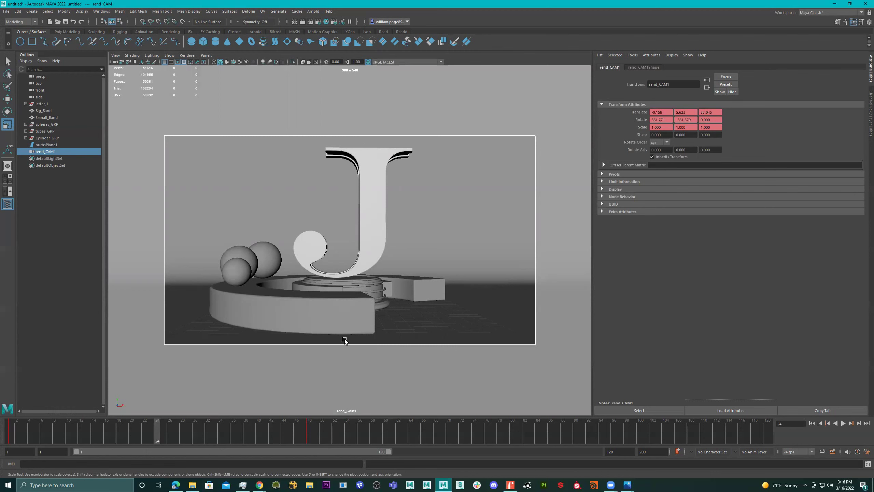
scroll(375, 296, "down", 3)
middle_click_drag(373, 296, 359, 293, "alt")
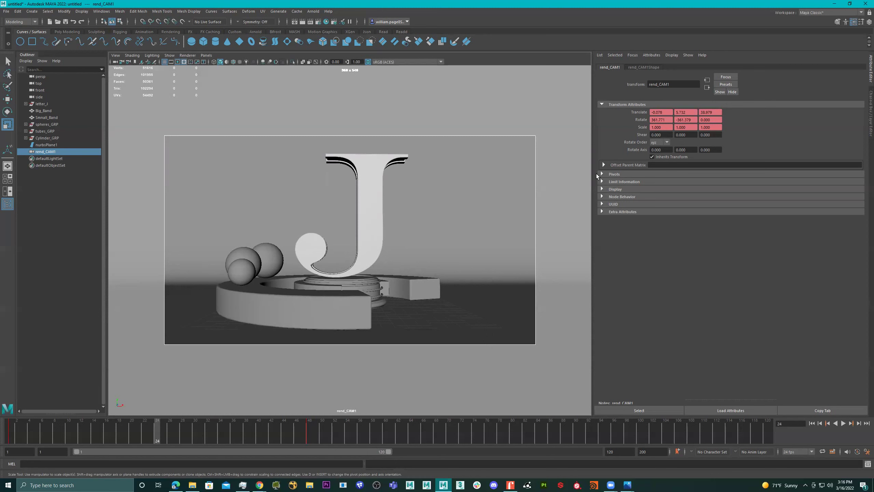
key("s")
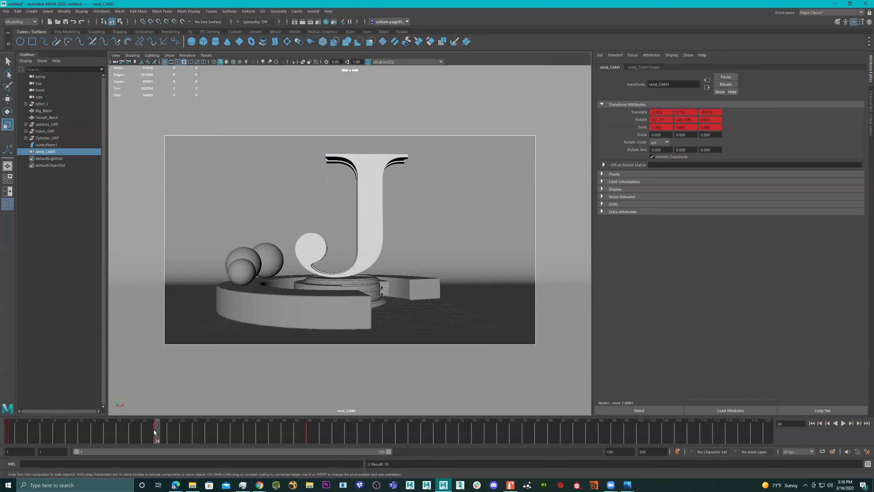
- Scrub back to the start and play the camera animation to review the framing
left_click_drag(154, 432, 12, 436)
key("alt+v")
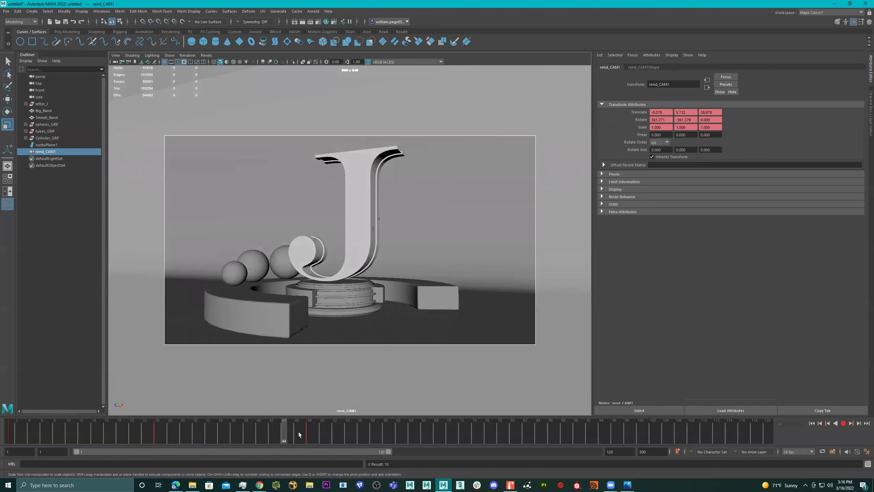
left_click_drag(298, 432, 10, 436)
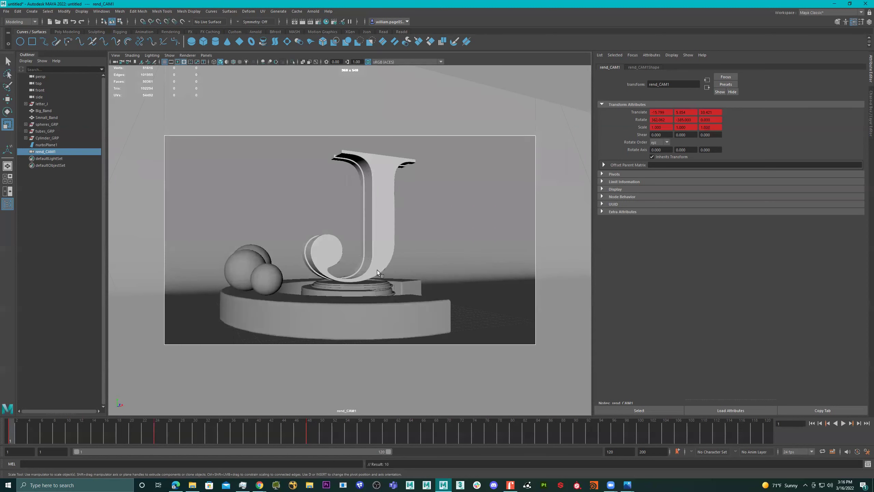
scroll(376, 270, "down", 3)
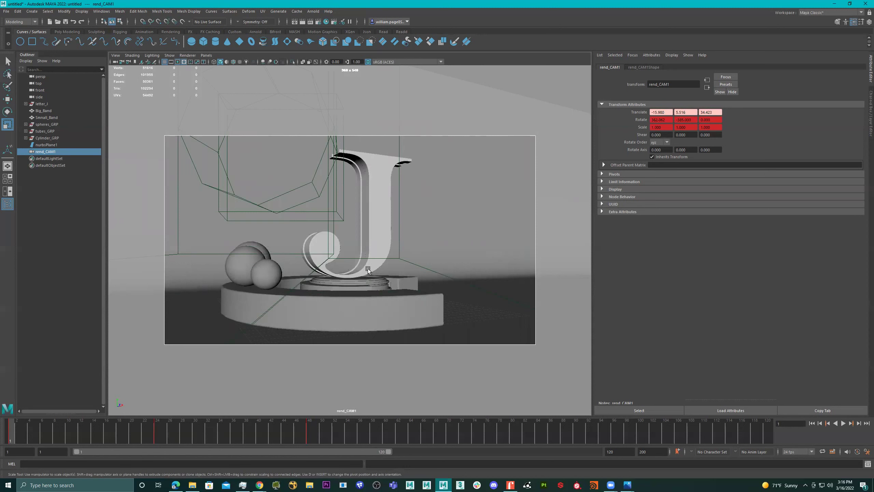
scroll(366, 269, "down", 3)
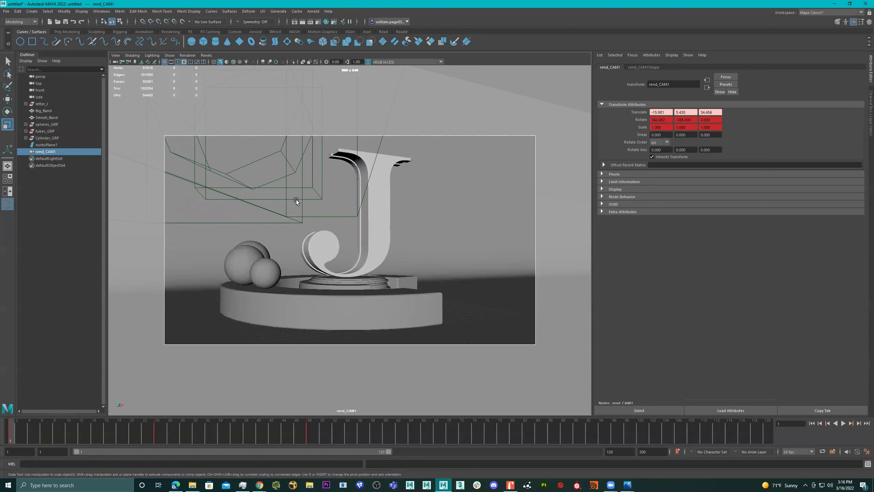
- Hide the persp camera's wireframe from the view with Ctrl+H
left_click(295, 188)
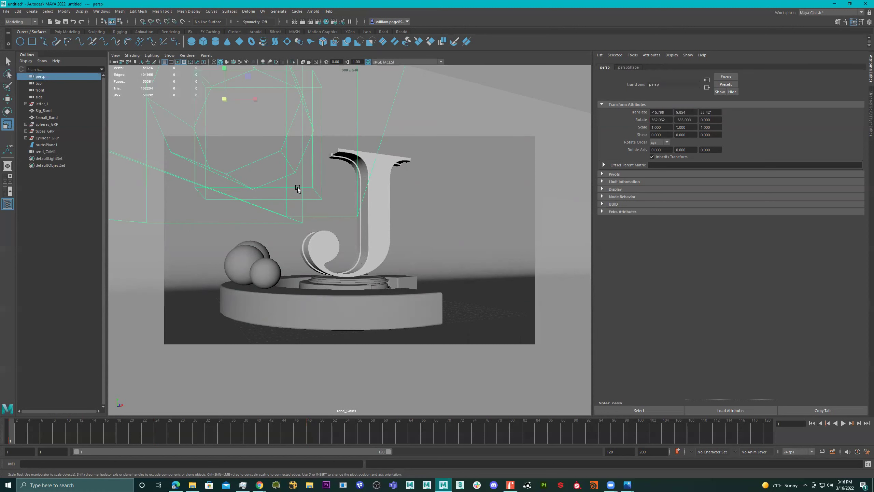
key("ctrl+h")
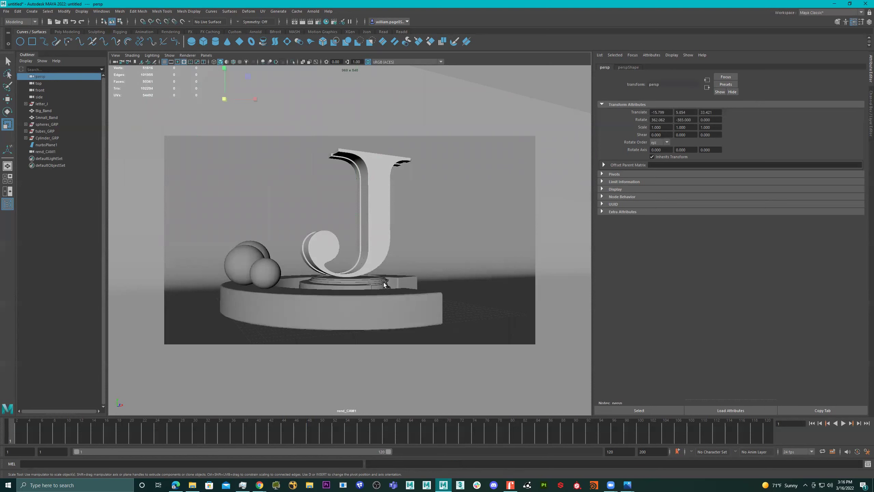
right_click_drag(383, 282, 378, 283, "alt")
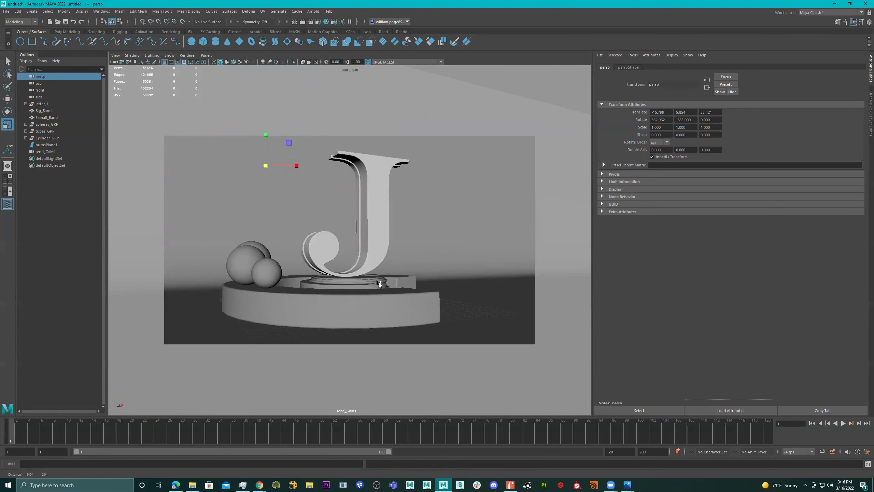
- Dolly rend_CAM1 back slightly, key it at frame 48, and scrub forward to review
left_click(50, 151)
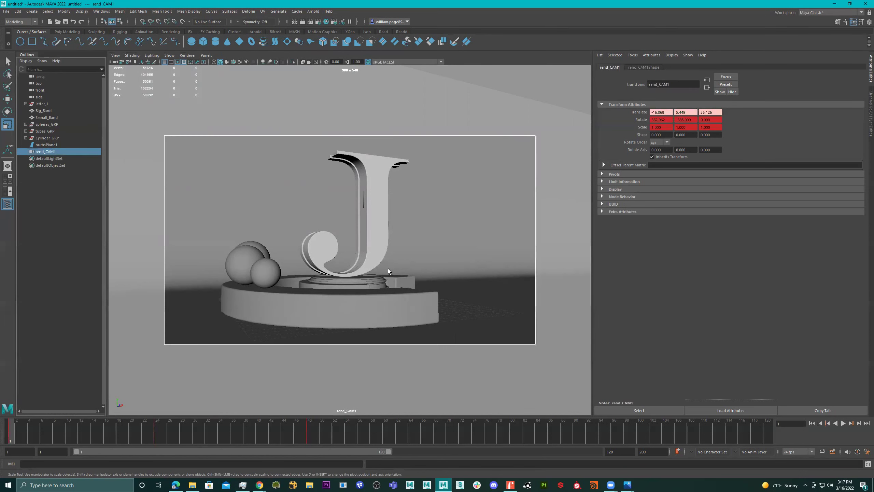
right_click_drag(388, 269, 385, 269, "alt")
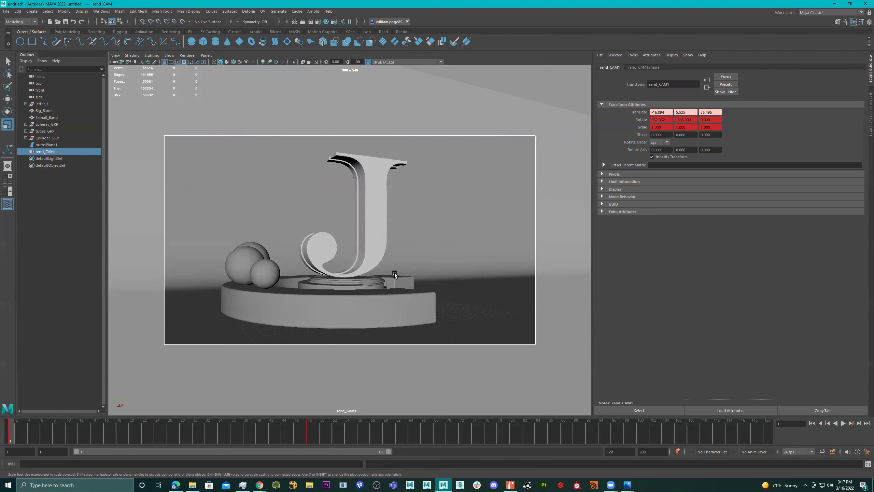
key("s")
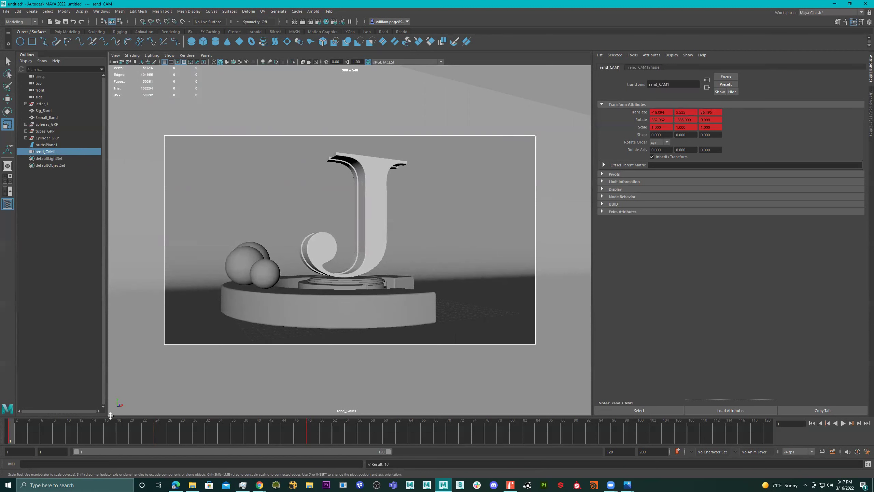
left_click_drag(20, 432, 310, 432)
scroll(317, 250, "down", 2)
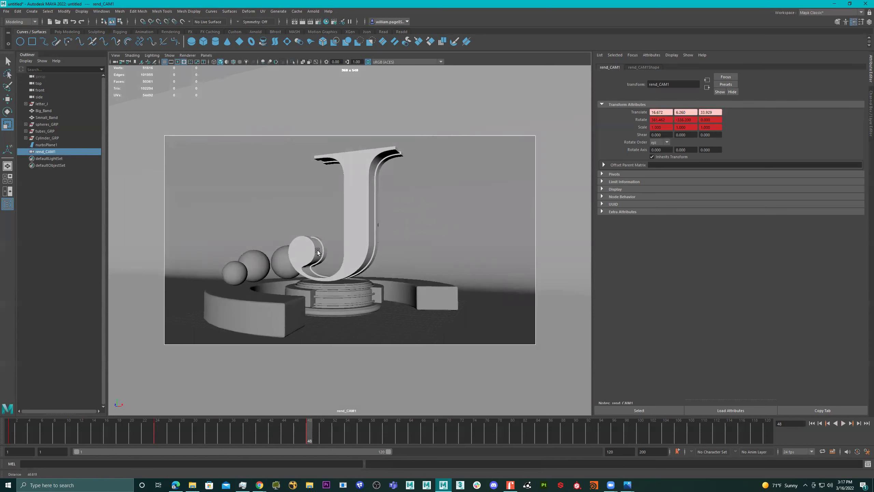
scroll(315, 251, "down", 1)
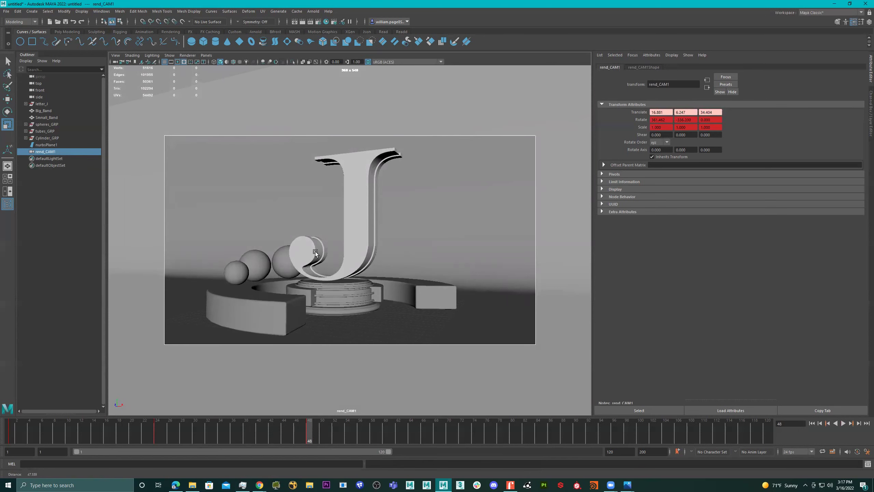
scroll(314, 251, "down", 2)
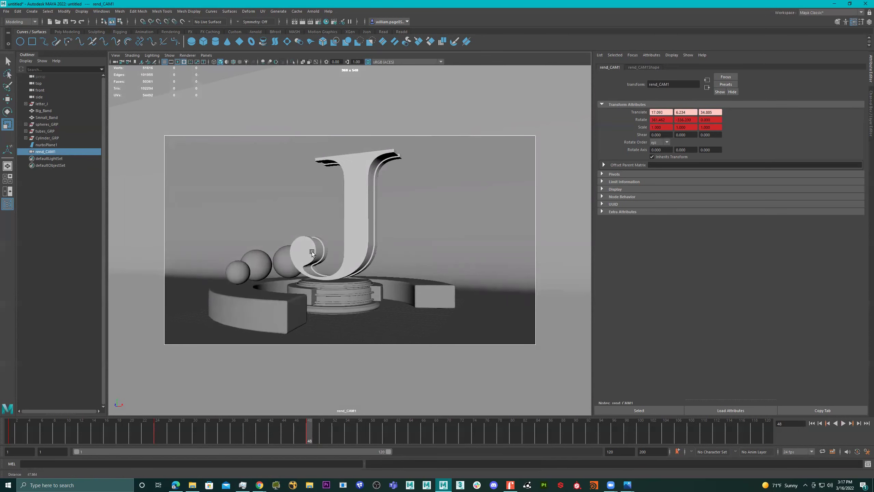
- Key the pulled-back camera position and play the animation from frame 1
key("s")
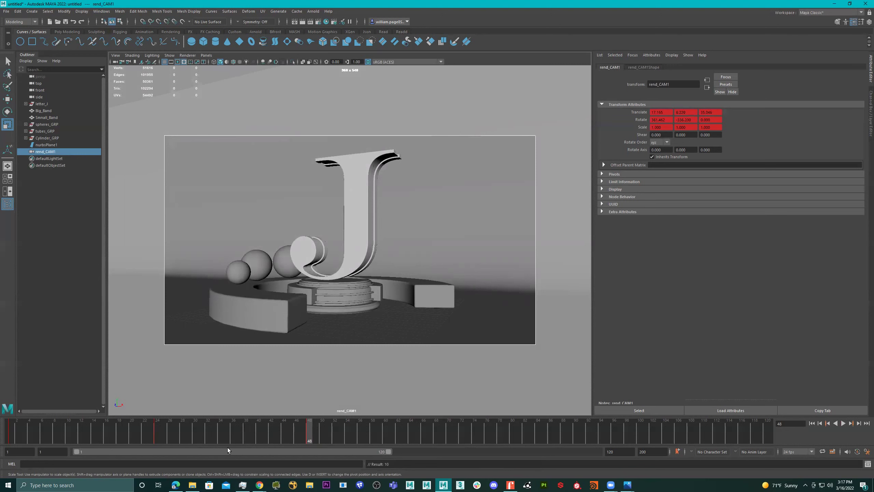
left_click_drag(125, 438, 9, 434)
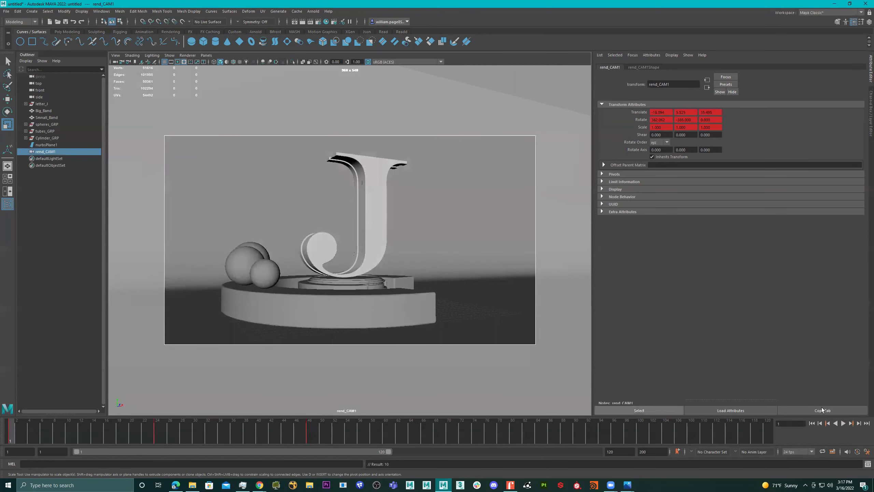
left_click(841, 423)
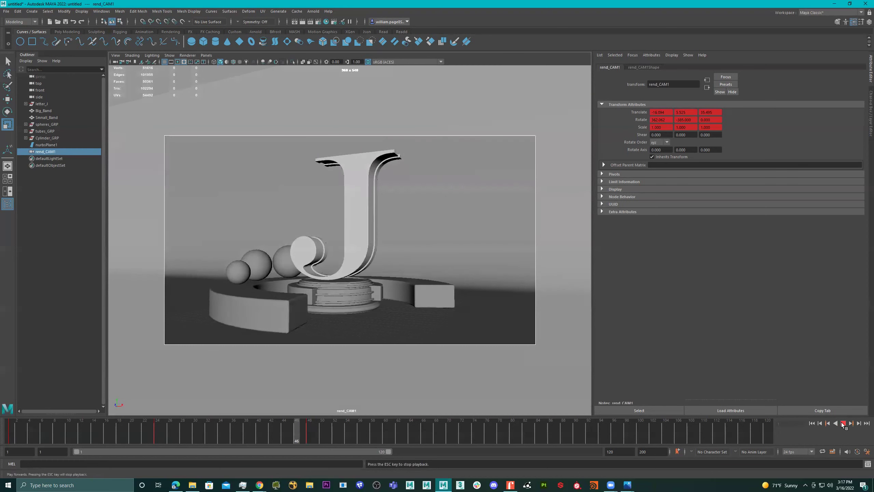
left_click(841, 423)
left_click(44, 432)
key("alt+v")
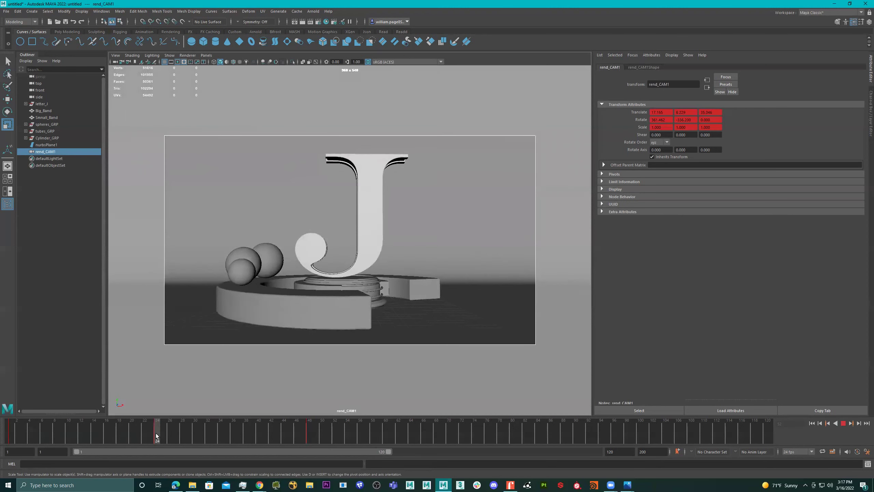
- Inspect frames 22–24, delete the camera keyframe at frame 24, and replay from frame 1
left_click(189, 433)
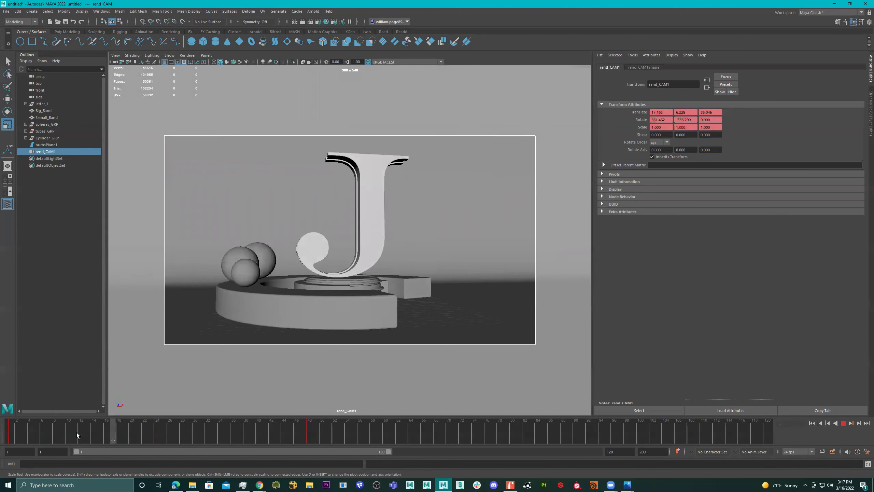
left_click(158, 435)
mouse_move(158, 435)
left_mouse_down()
mouse_move(144, 436)
mouse_move(210, 434)
mouse_move(125, 435)
left_mouse_up()
mouse_move(60, 434)
left_mouse_down()
mouse_move(11, 434)
mouse_move(170, 435)
mouse_move(158, 437)
left_mouse_up()
right_click(155, 436)
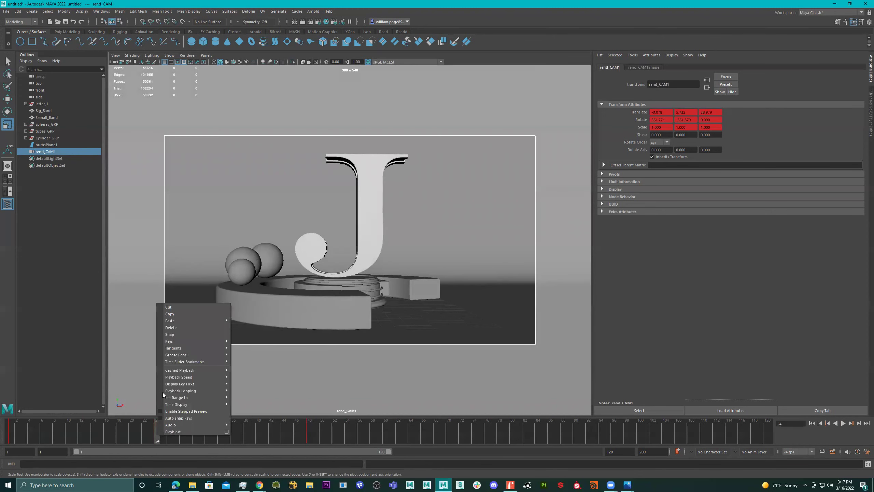
left_click(183, 327)
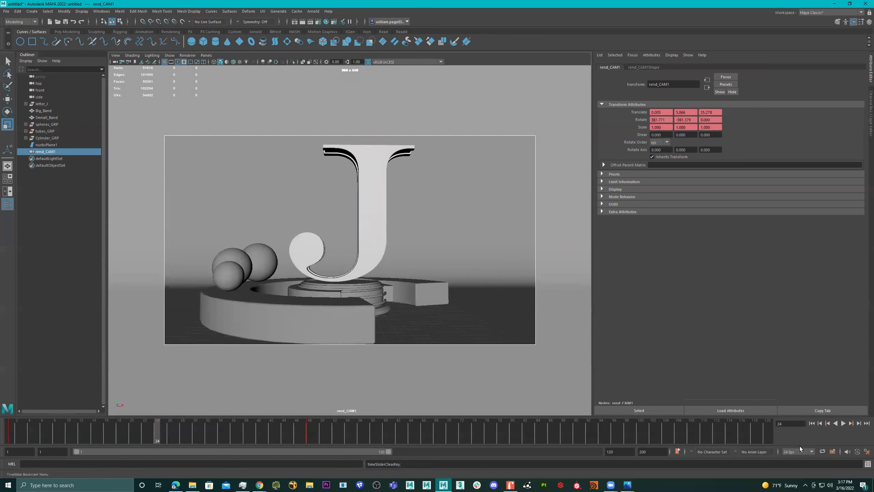
left_click(812, 423)
left_click(843, 423)
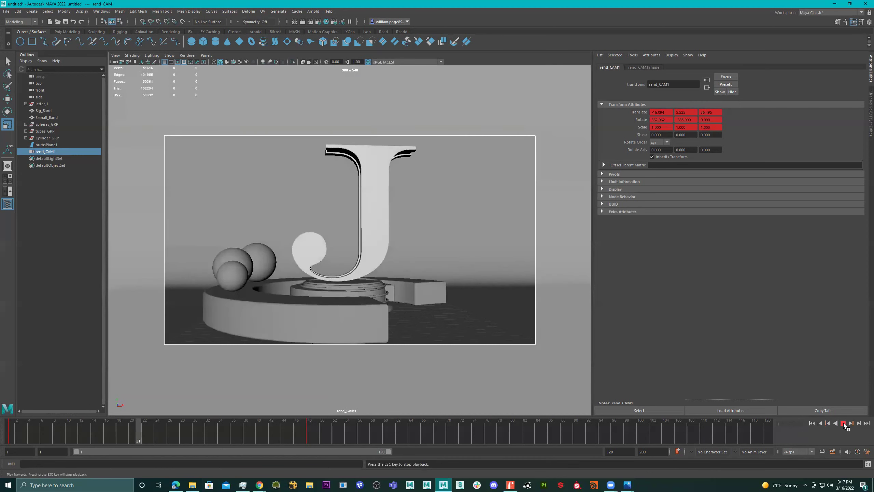
- Dolly rend_CAM1 back at frame 1, key it, and play the animation
left_click(13, 433)
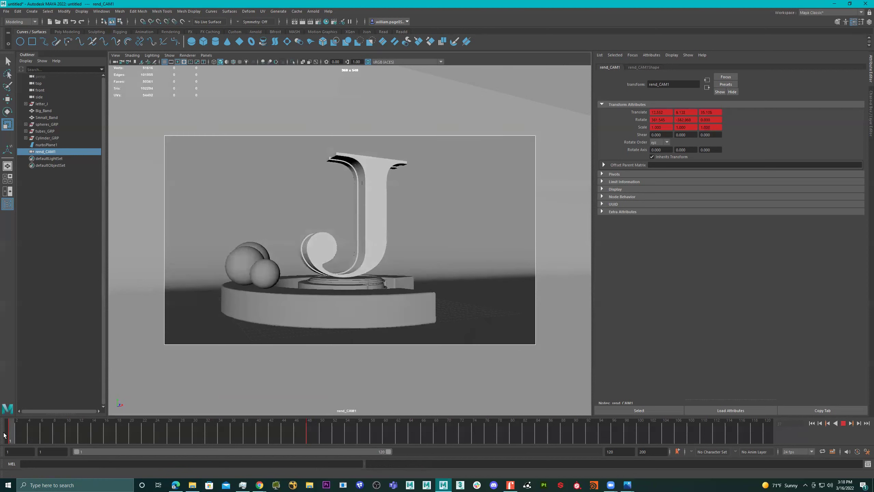
scroll(396, 282, "down", 5)
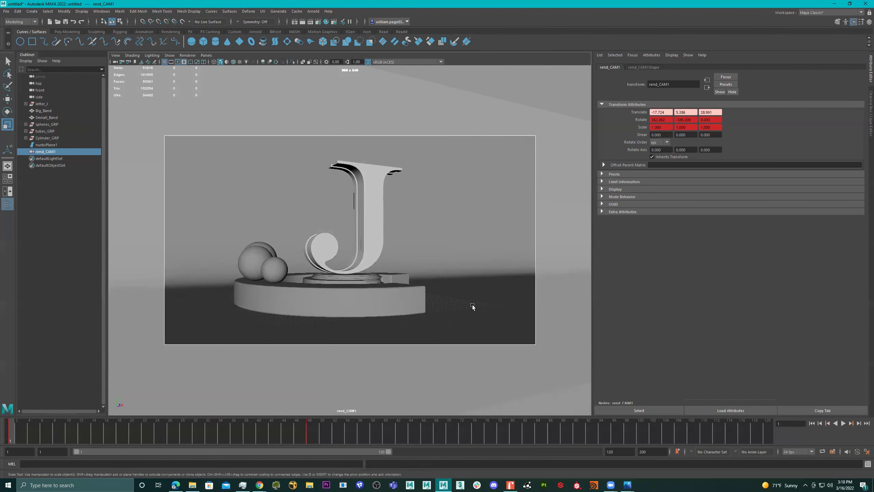
key("s")
key("alt+v")
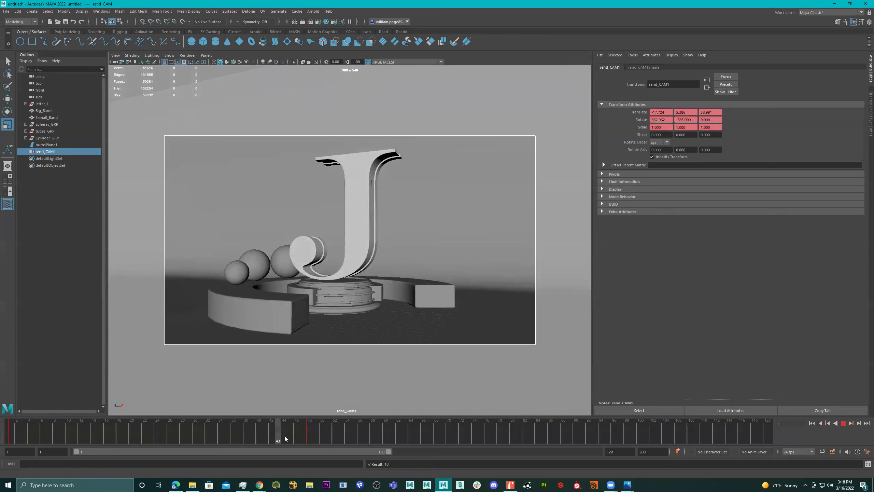
- Review from frame 29, pull the camera slightly farther back, and replay from frame 1
left_click_drag(290, 436, 164, 434)
right_click_drag(405, 295, 388, 303, "alt")
key("alt+v")
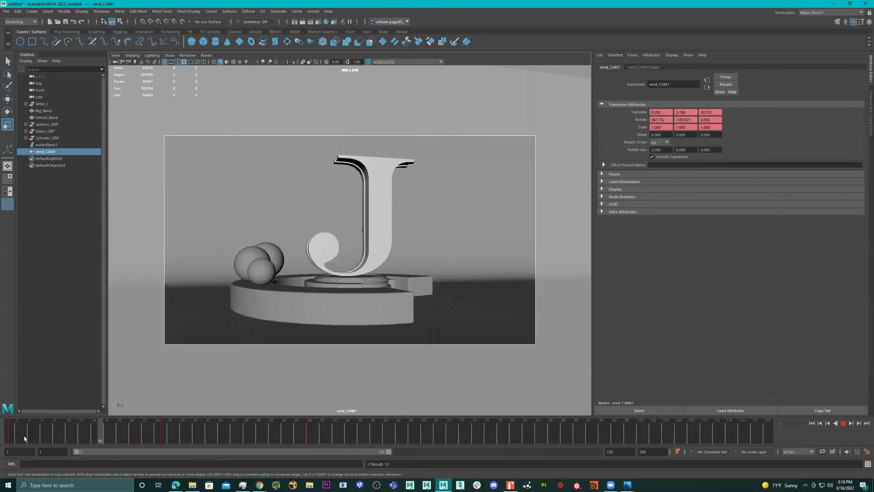
key("Escape")
left_click(844, 424)
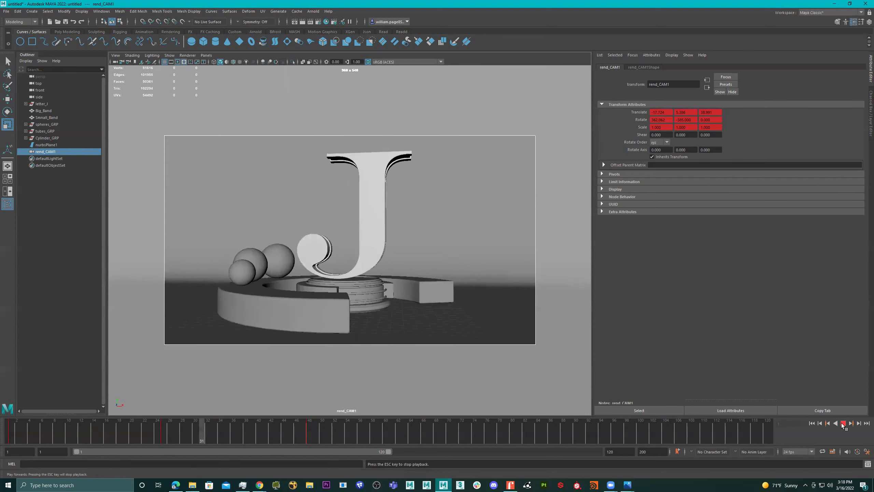
left_click(842, 423)
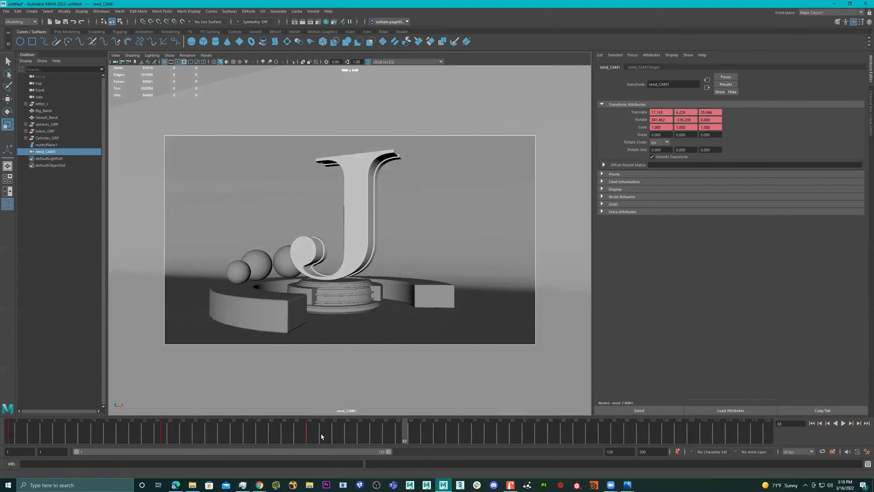
left_click_drag(311, 432, 29, 440, "shift")
key("alt+v")
left_click(9, 444, "shift")
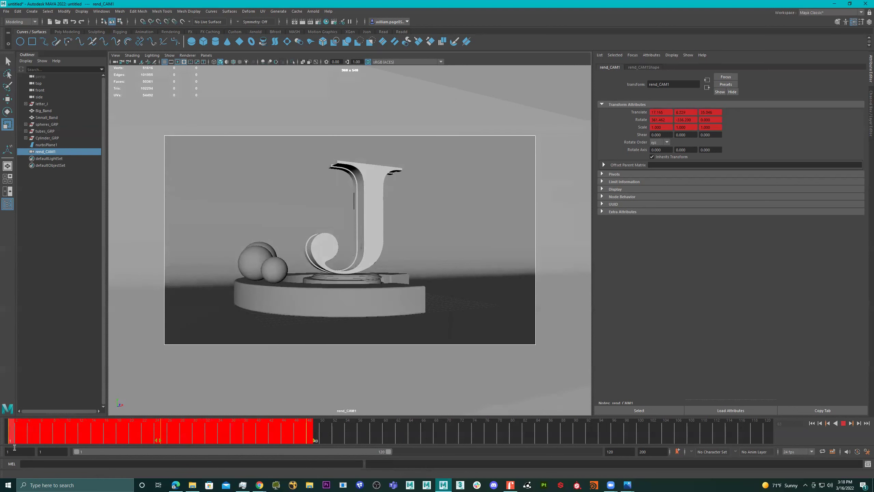
key("alt+v")
left_click_drag(314, 441, 471, 441)
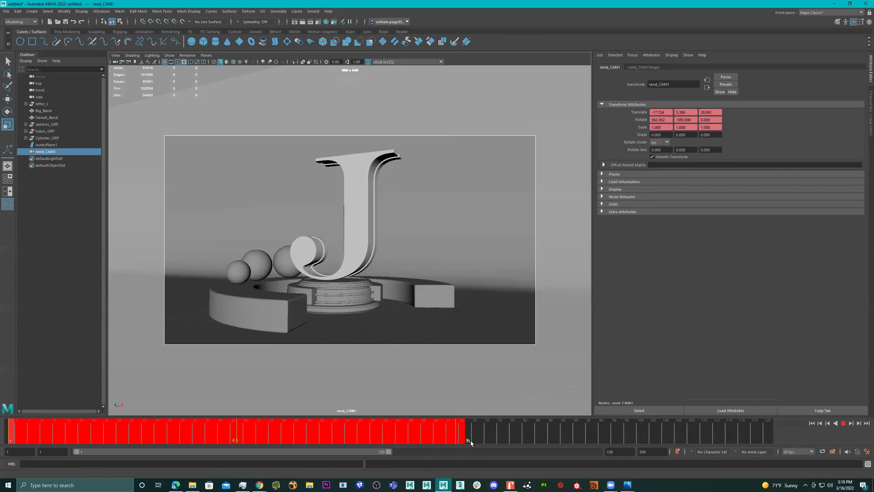
left_click(550, 434)
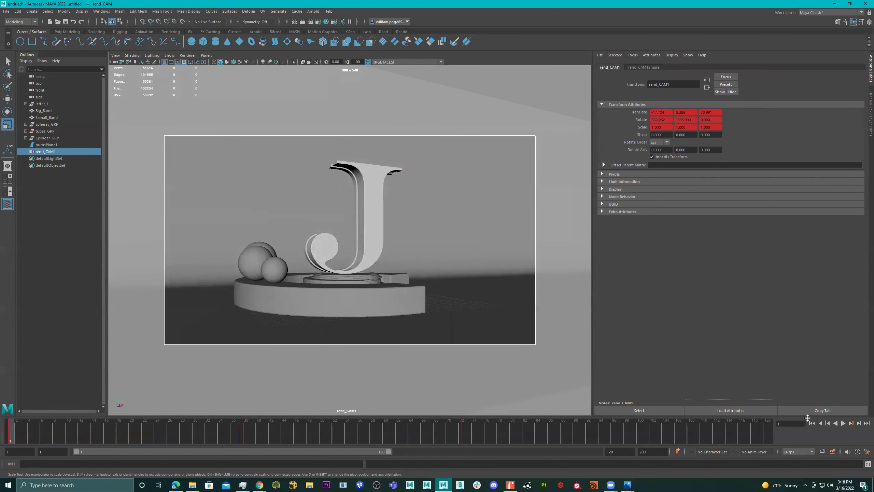
left_click(841, 423)
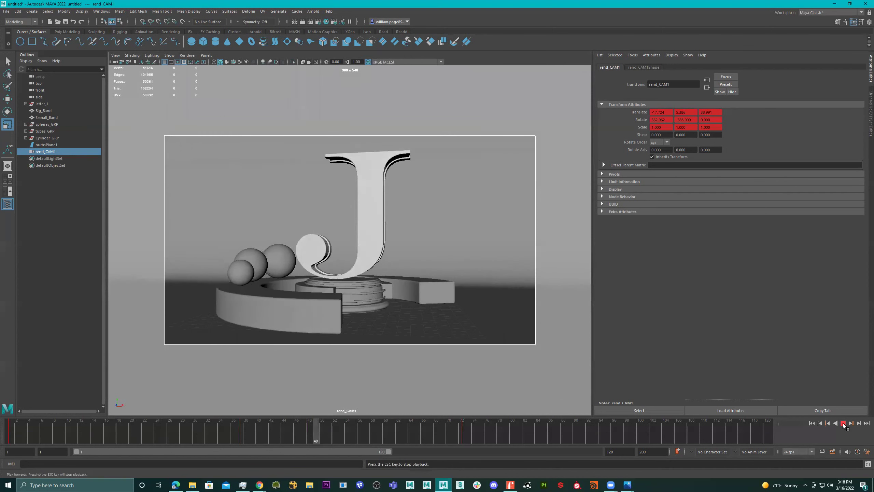
- Set the playback end frame to 75, play, and step to the final camera key at 72.47
left_click(842, 423)
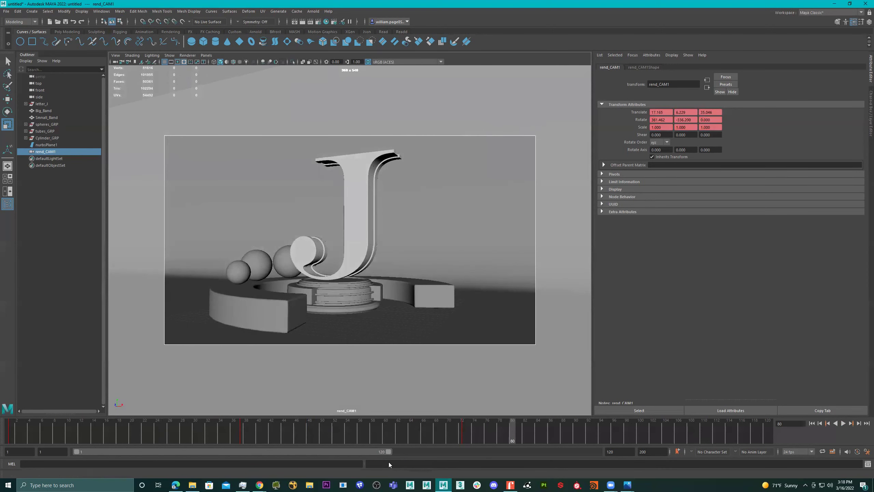
left_click_drag(388, 453, 379, 451)
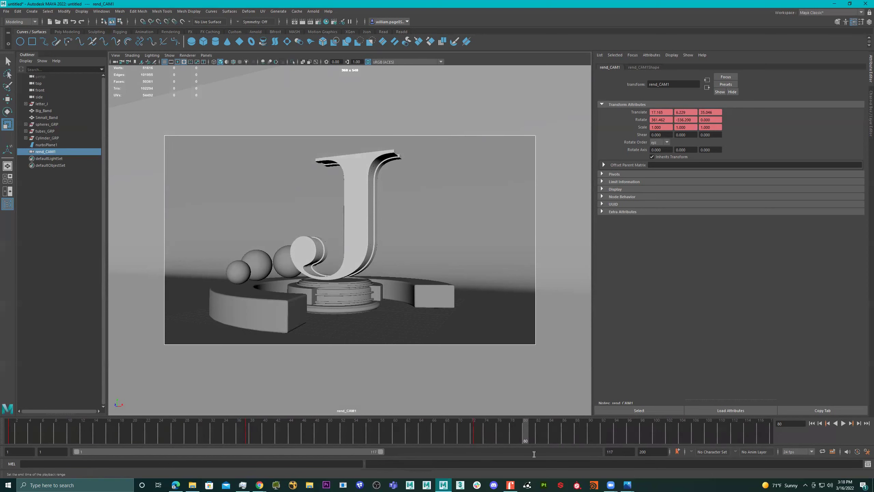
type("75")
key("Return")
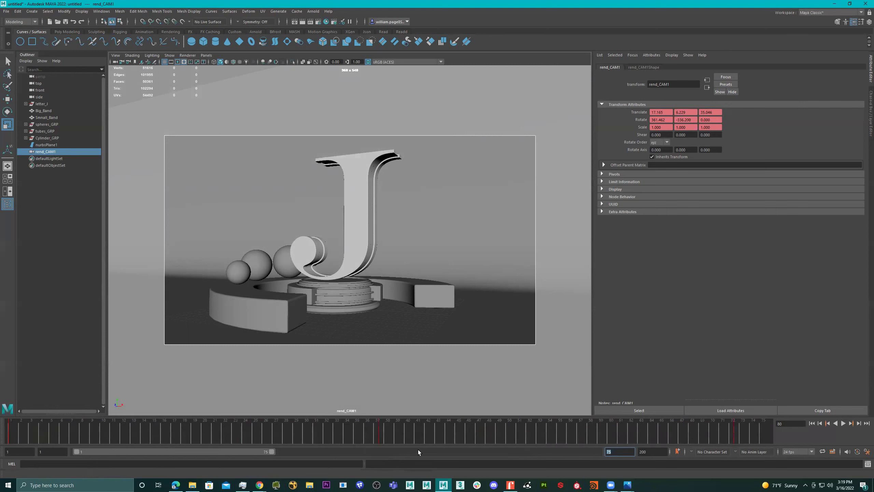
key("alt+v")
left_click(662, 436)
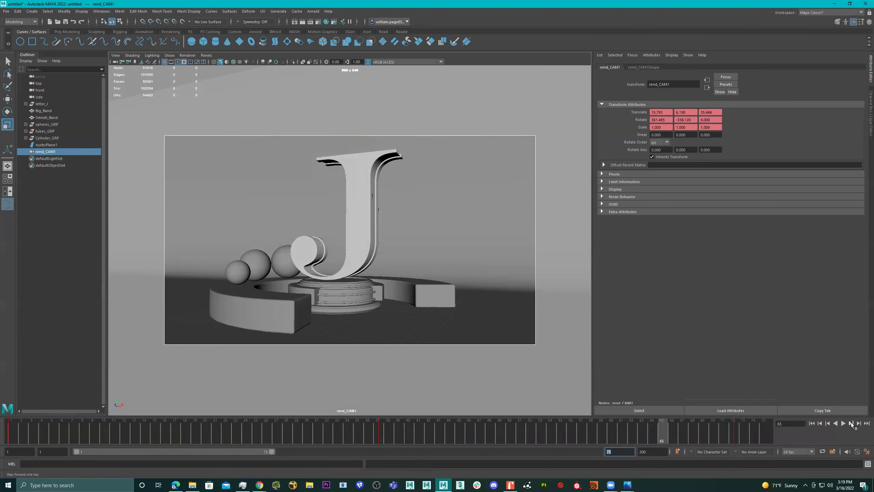
left_click(851, 423)
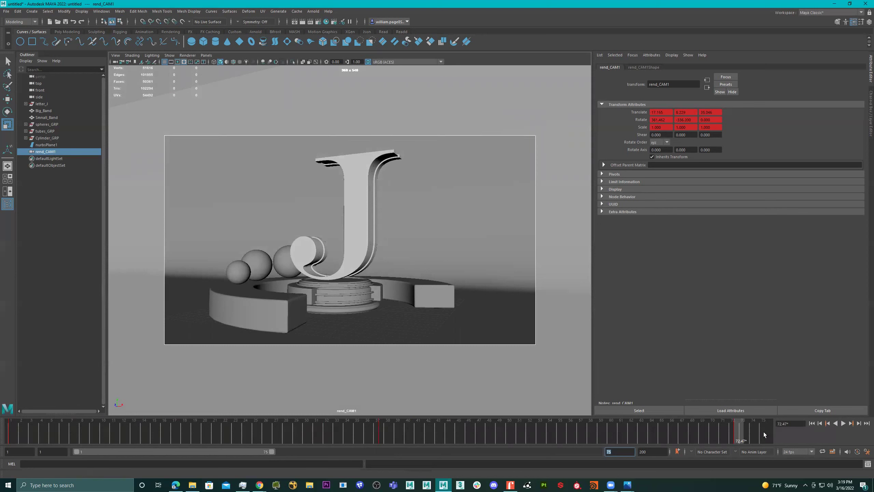
right_click(739, 434)
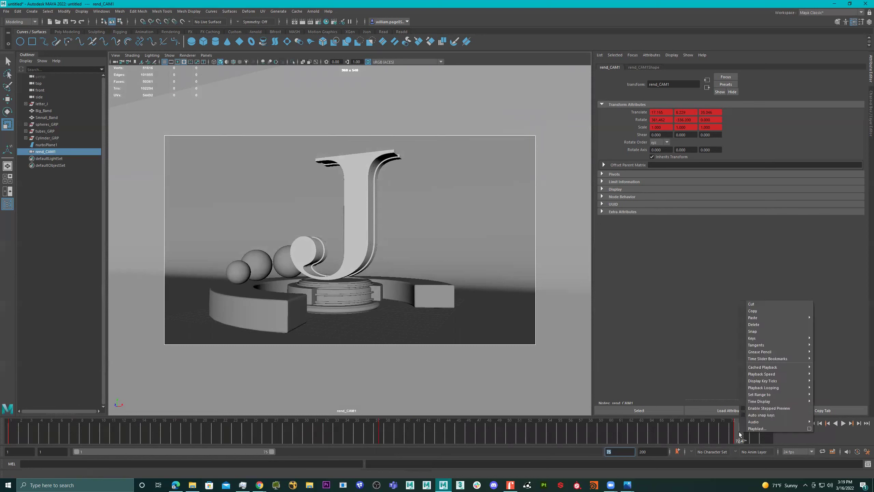
left_click(758, 310)
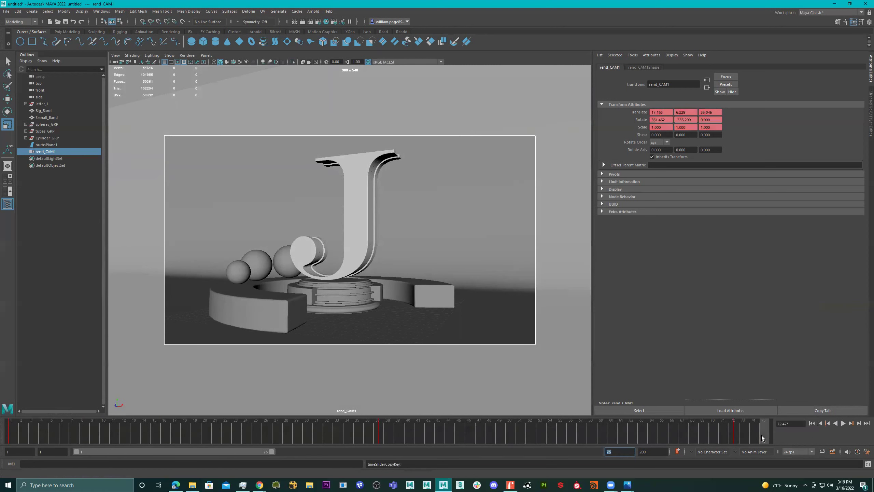
right_click(763, 432)
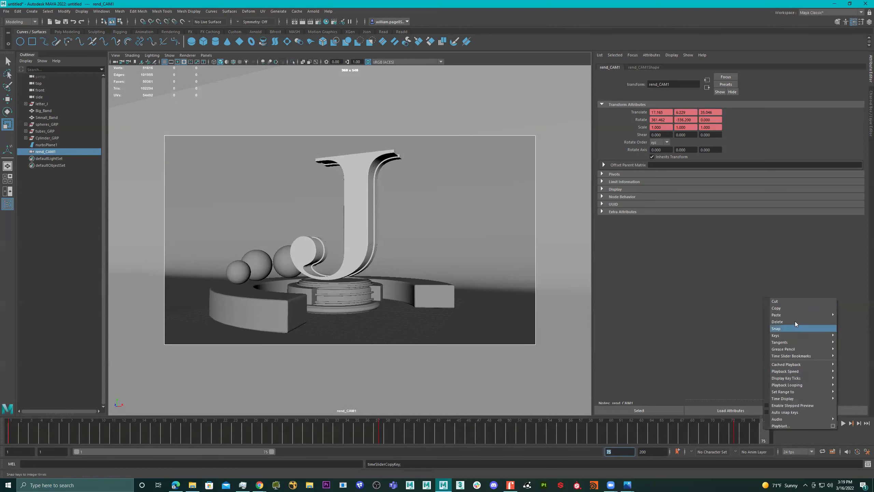
mouse_move(794, 315)
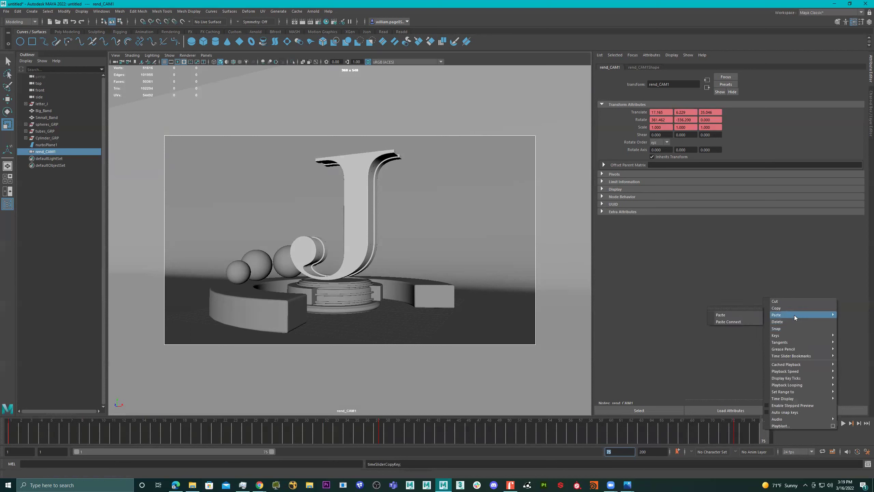
left_click(732, 314)
right_click(763, 436)
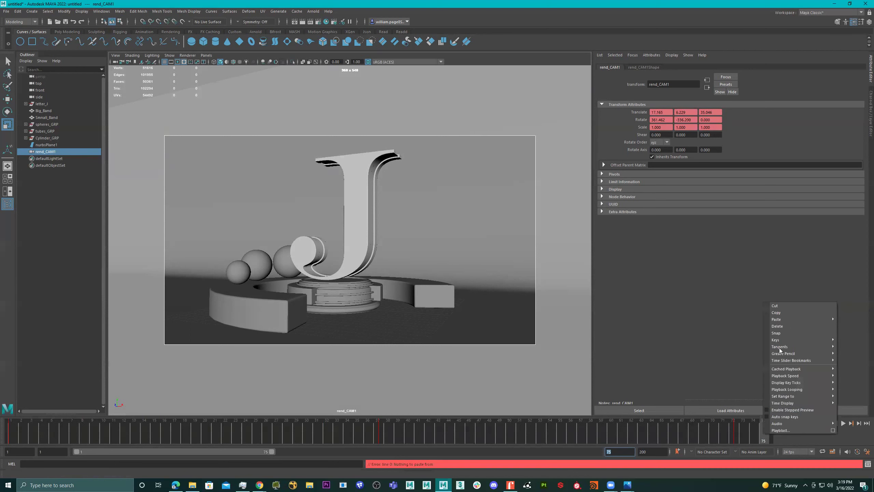
mouse_move(786, 316)
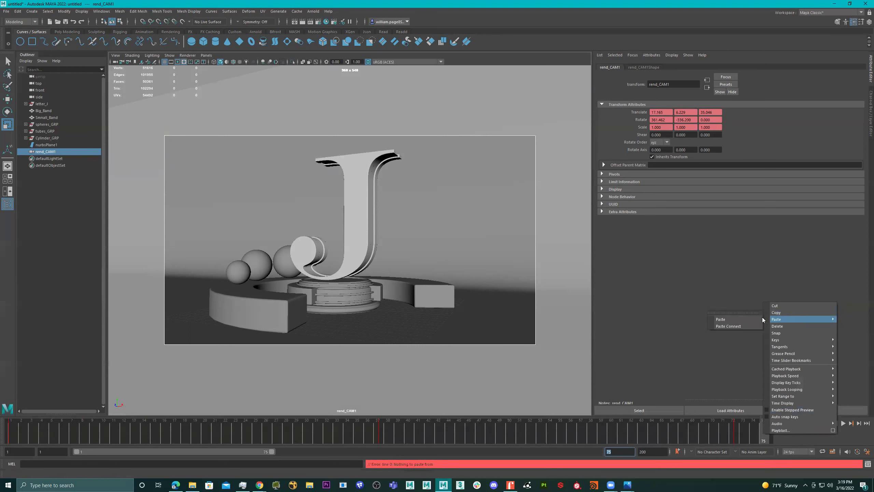
left_click(732, 326)
right_click(756, 431)
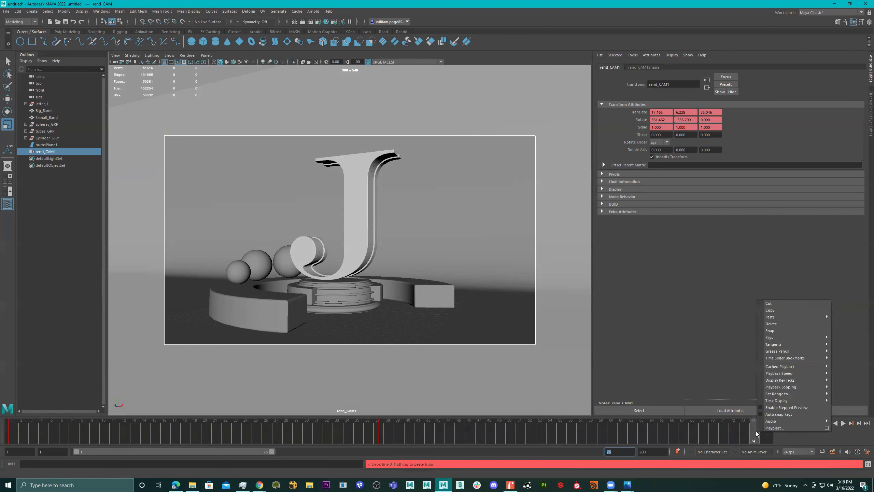
mouse_move(787, 315)
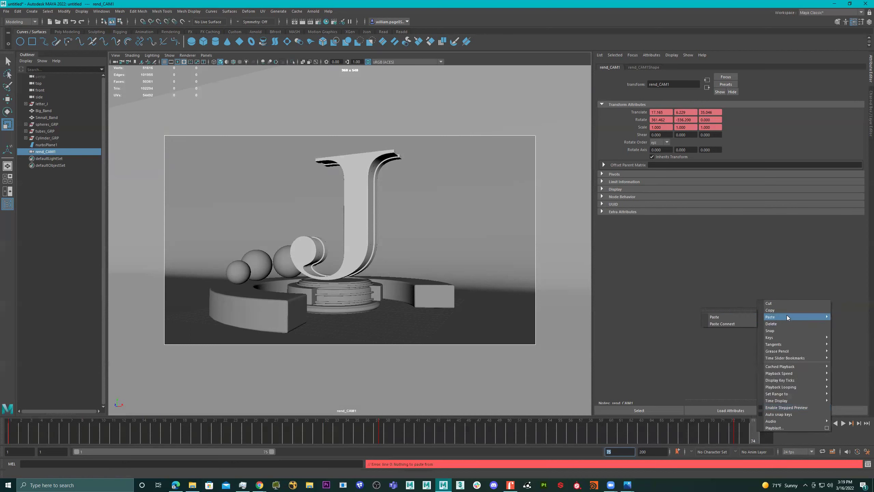
left_click(726, 317)
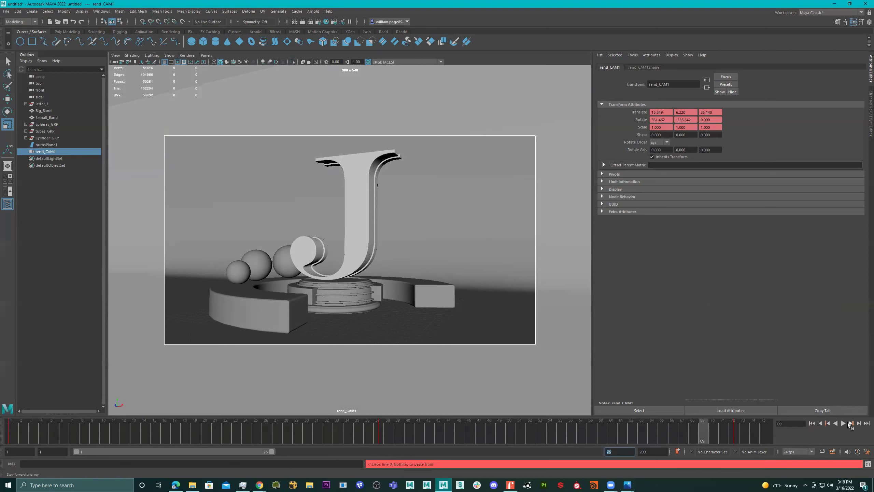
left_click(828, 423)
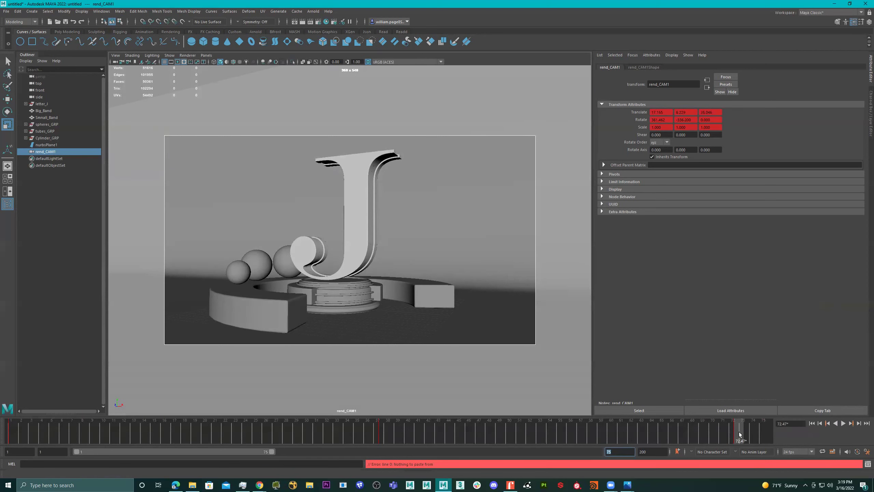
right_click(735, 435)
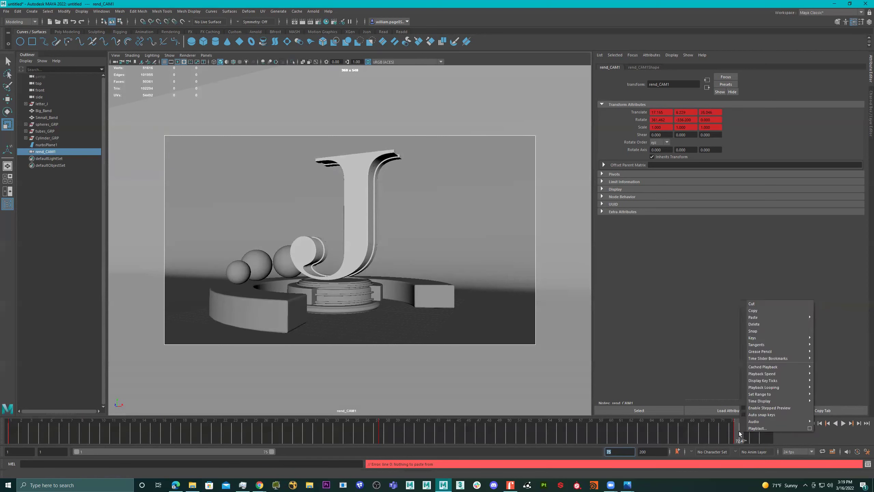
left_click(764, 311)
left_click(764, 437)
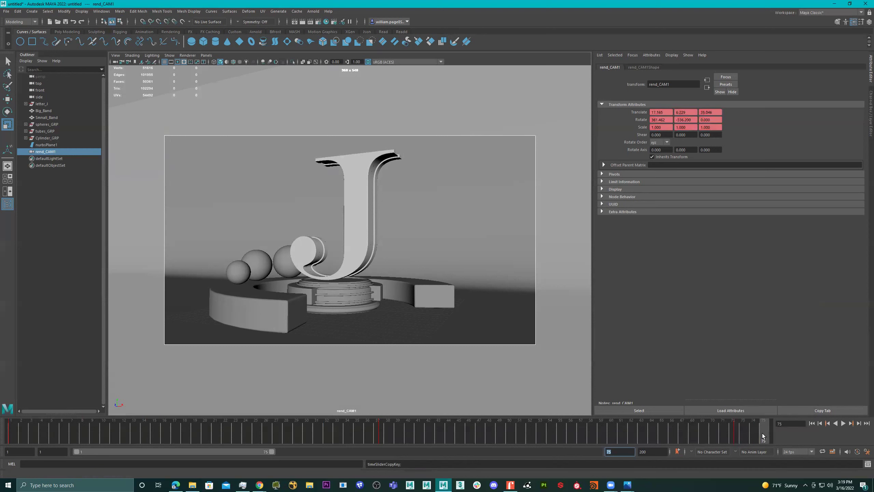
right_click(764, 437)
mouse_move(784, 317)
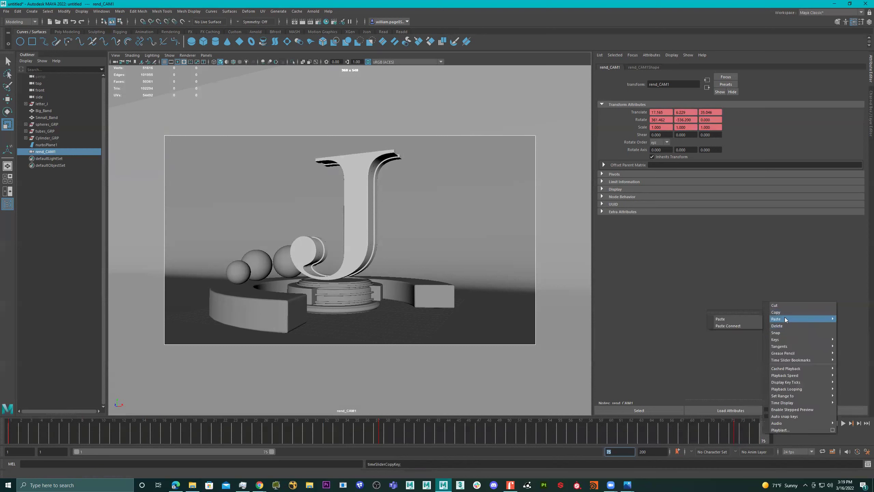
left_click(746, 319)
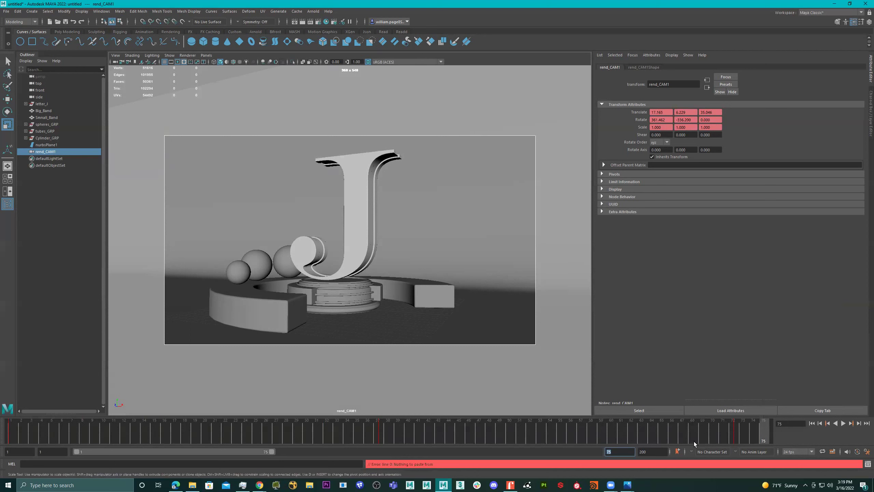
left_click(722, 435)
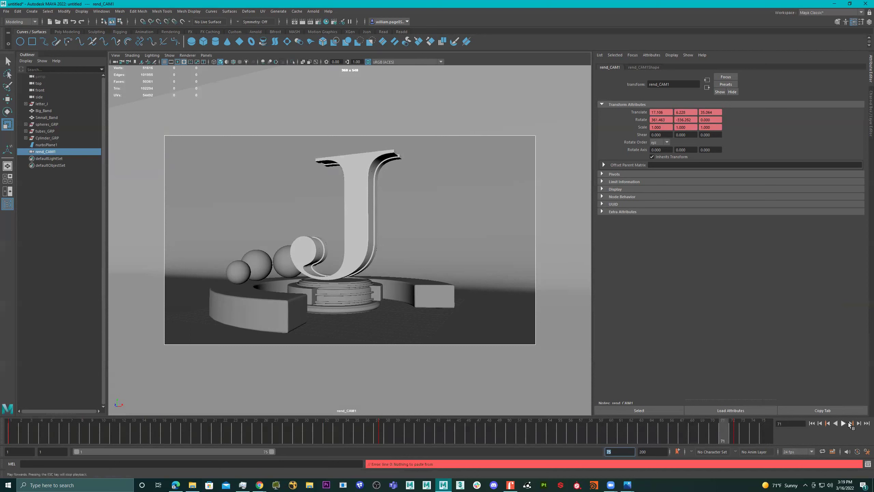
left_click(848, 422)
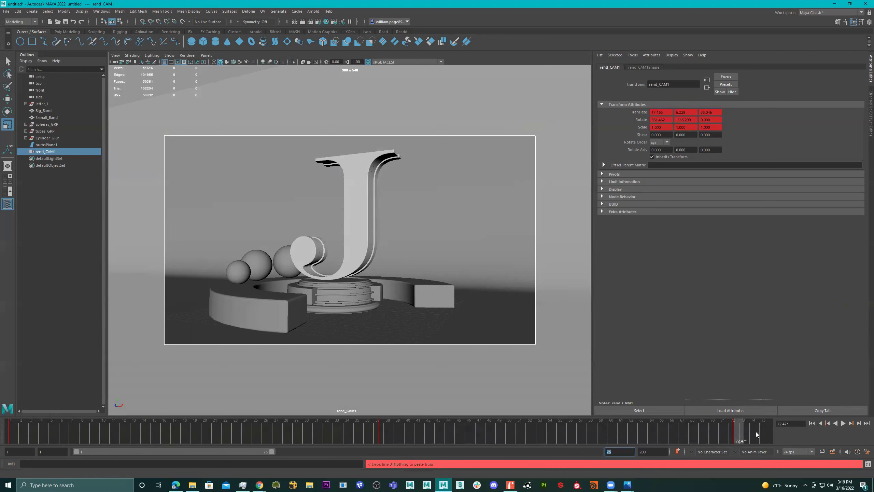
left_click(738, 434)
- Select the camera keys around frames 71–73 and enter 7 as the playback end frame
left_click_drag(739, 433, 722, 437, "shift")
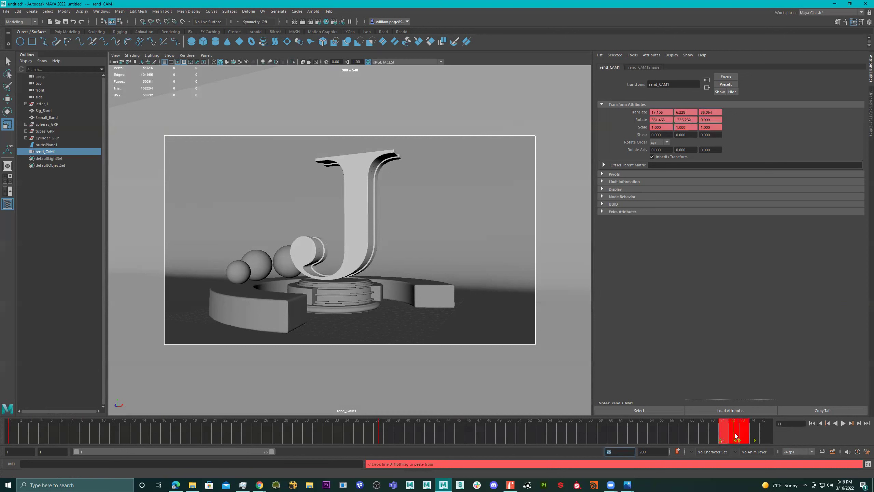
left_click(761, 435)
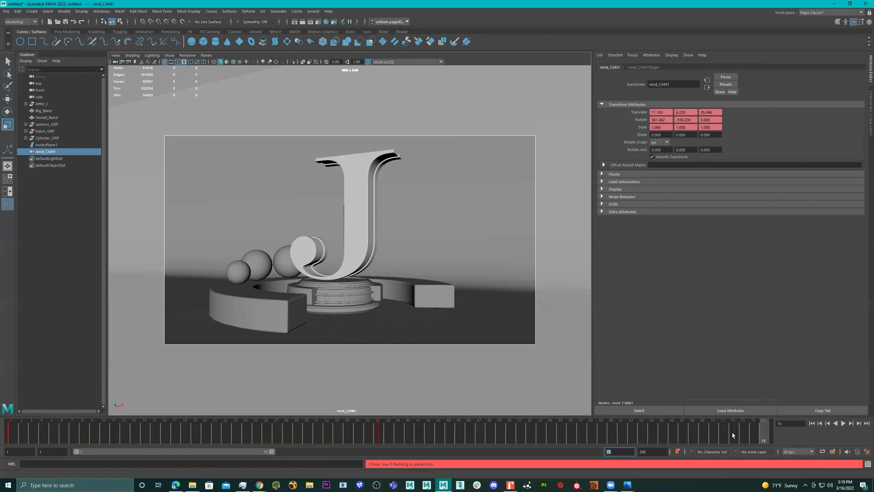
left_click(734, 435)
left_click_drag(734, 435, 744, 435)
type("7")
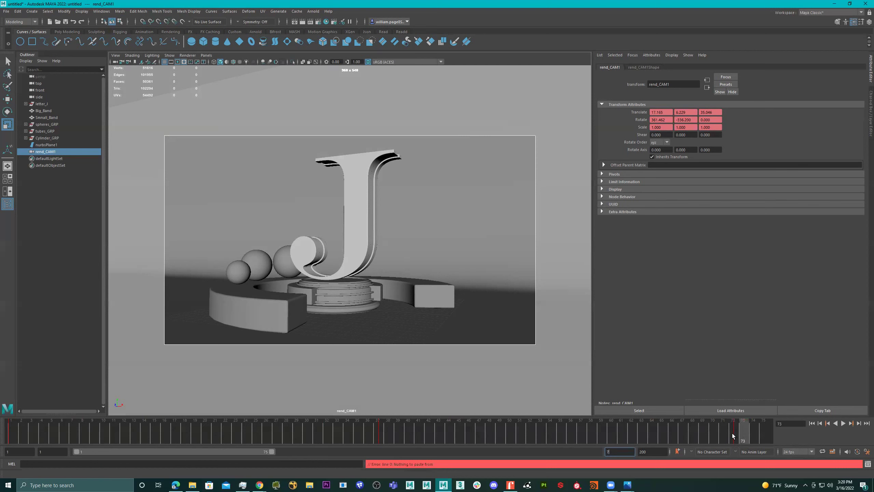
- Select and slide rend_CAM1's end keys across frames 70–75 on the Time Slider
left_click(731, 432, "shift")
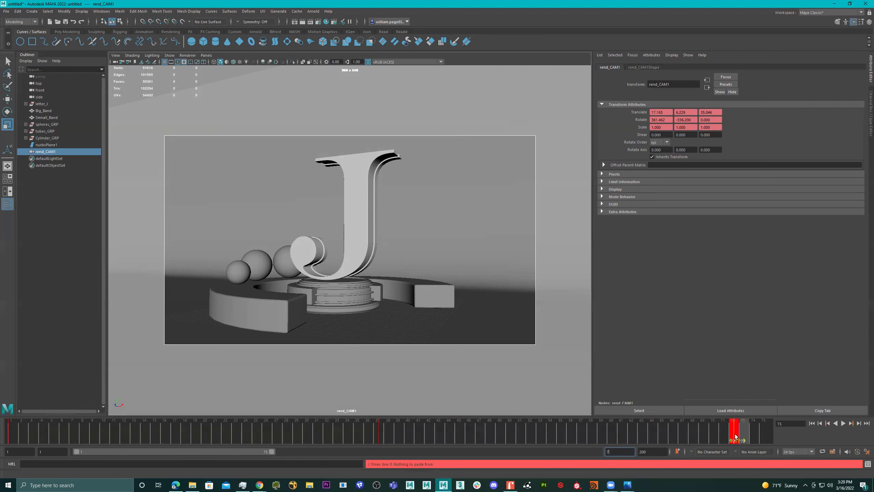
left_click(699, 432)
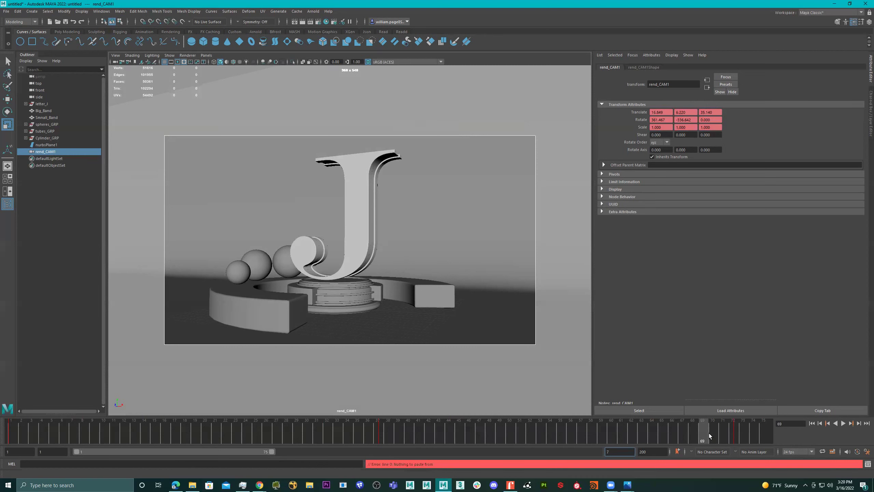
left_click_drag(708, 433, 734, 435, "shift")
left_click(754, 436)
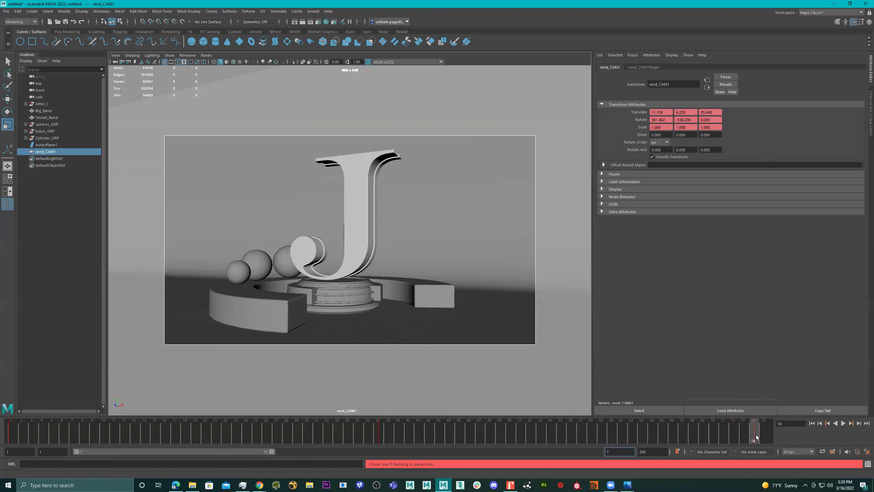
left_click_drag(764, 435, 726, 439, "shift")
- Restore the playback end frame to 75
right_click(725, 432)
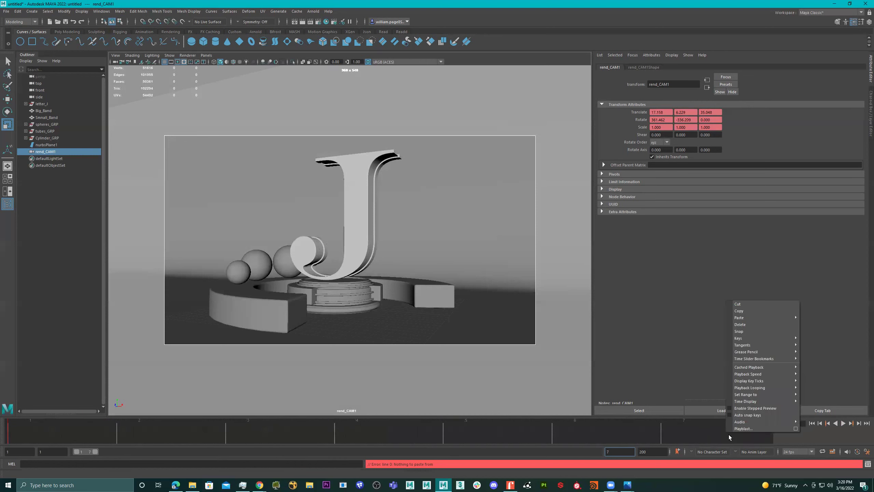
left_click(658, 380)
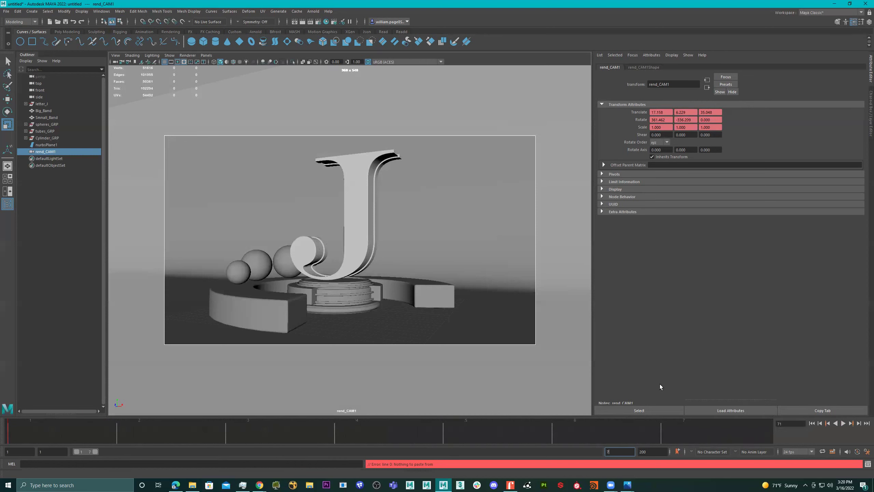
key("ctrl+z")
type("75")
key("Return")
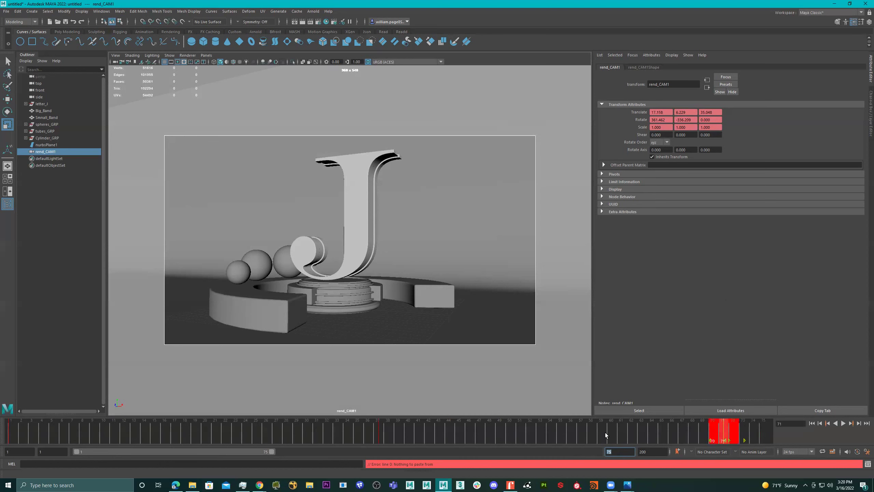
- Copy the selected camera keys and paste them at frame 75
right_click(723, 429)
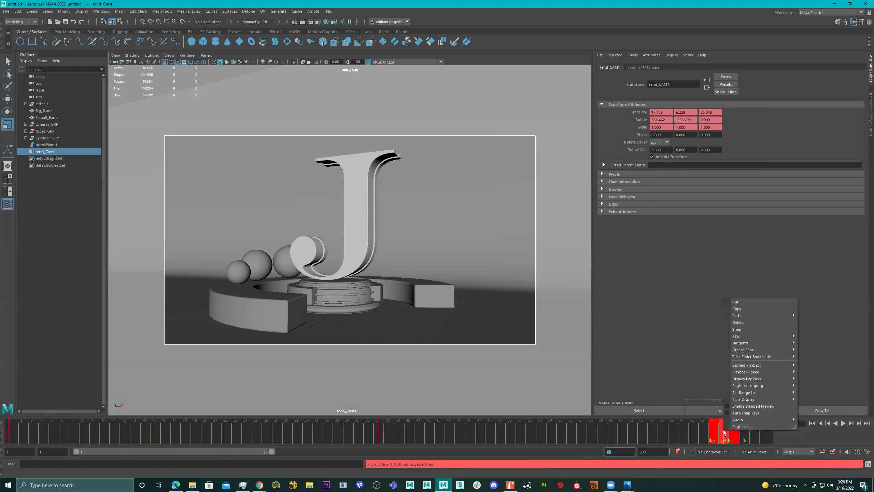
left_click(742, 311)
left_click(763, 432)
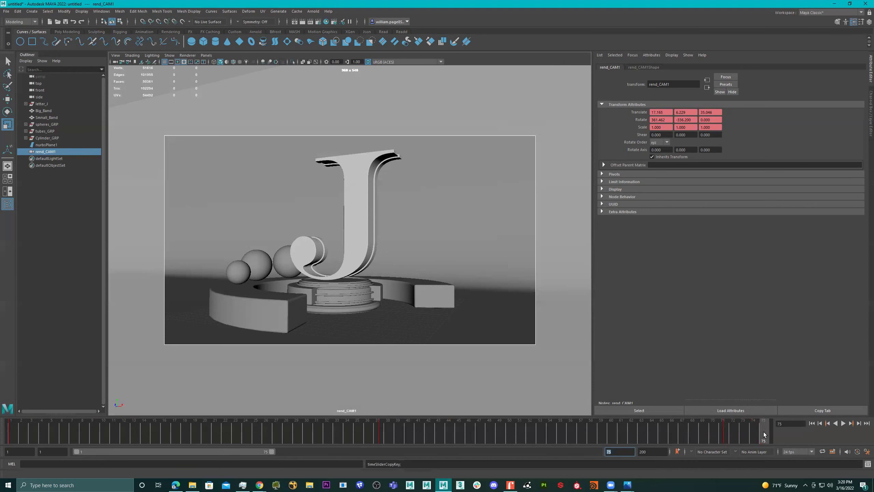
right_click(763, 432)
mouse_move(785, 317)
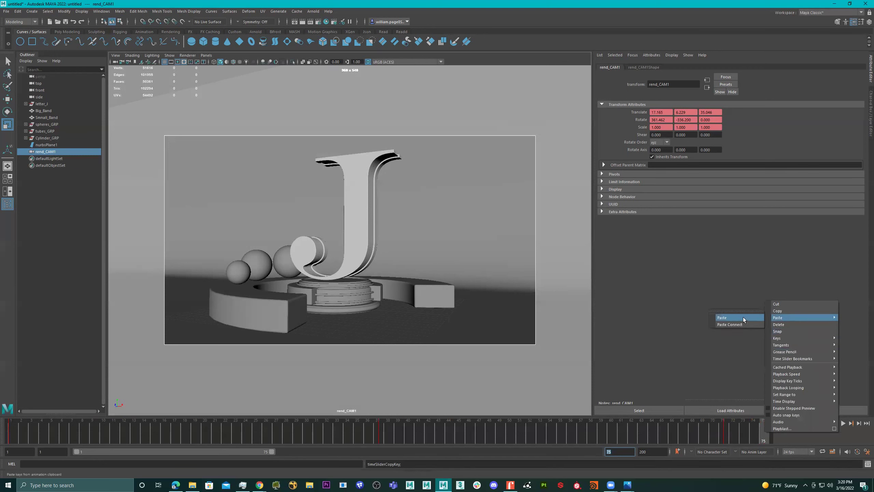
left_click(743, 317)
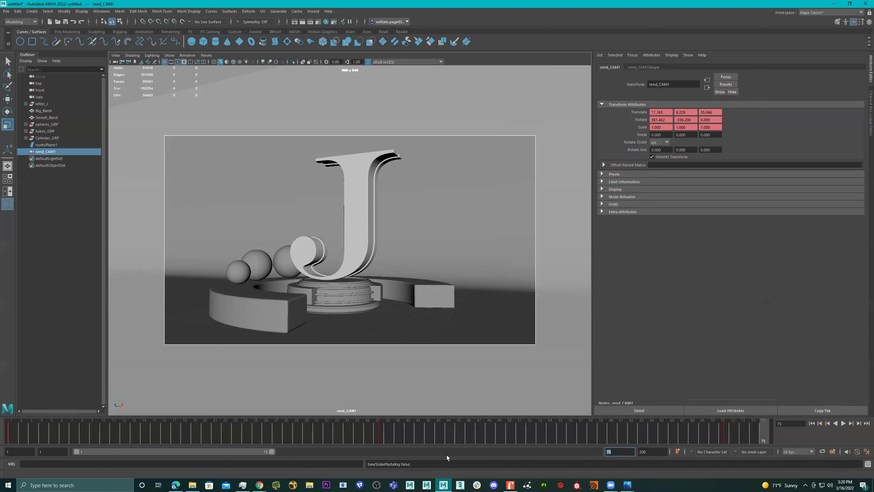
- Paste the copied keys at frame 64 and check the camera at frame 65
left_click(649, 427)
right_click(648, 428)
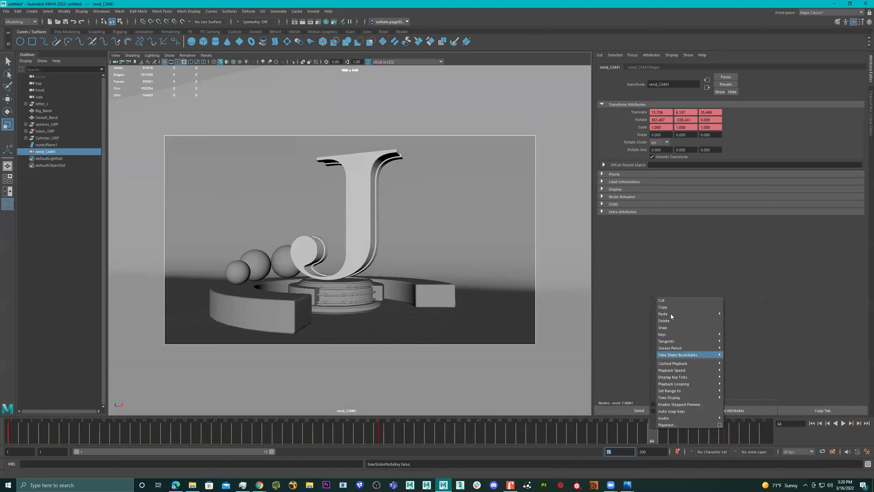
left_click(738, 313)
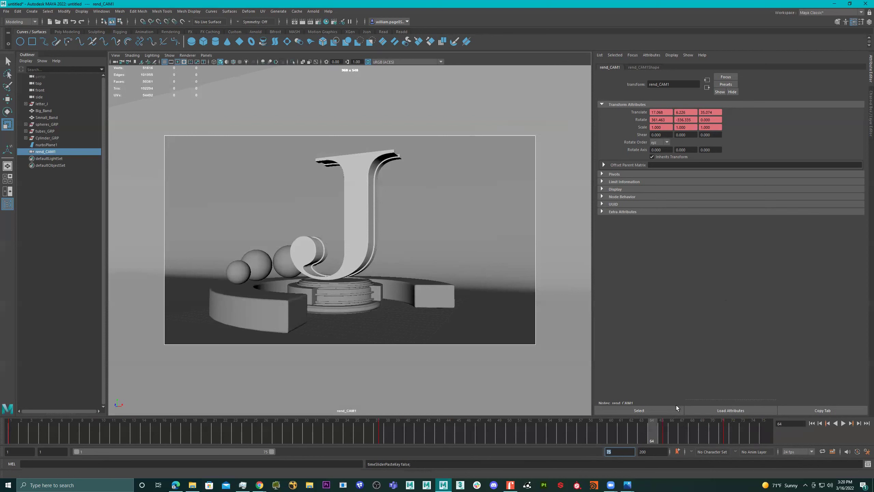
left_click(664, 436)
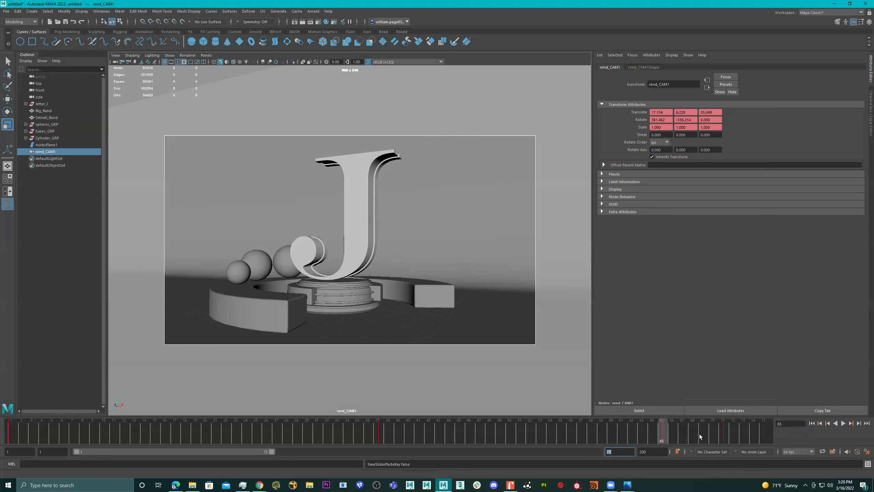
- Delete the stray camera keys around frame 64 and check the camera key near frame 72
left_click(671, 435)
left_click(827, 423)
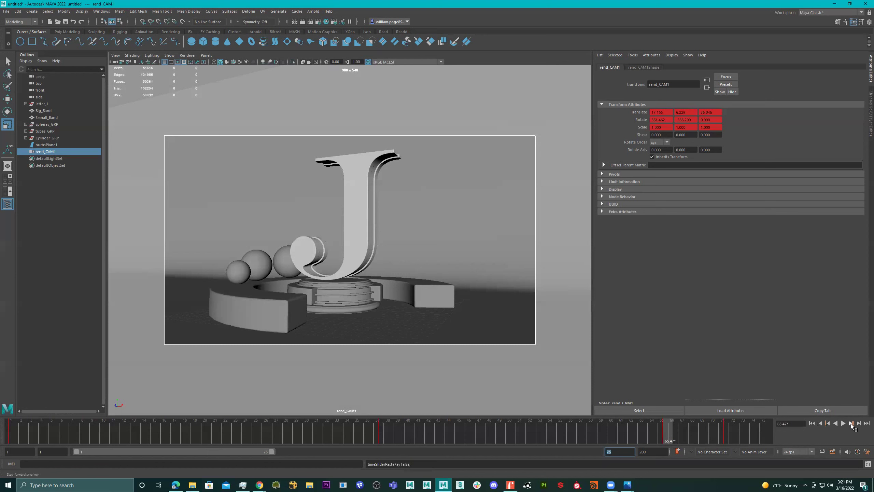
left_click(850, 423)
left_click_drag(676, 435, 650, 435, "shift")
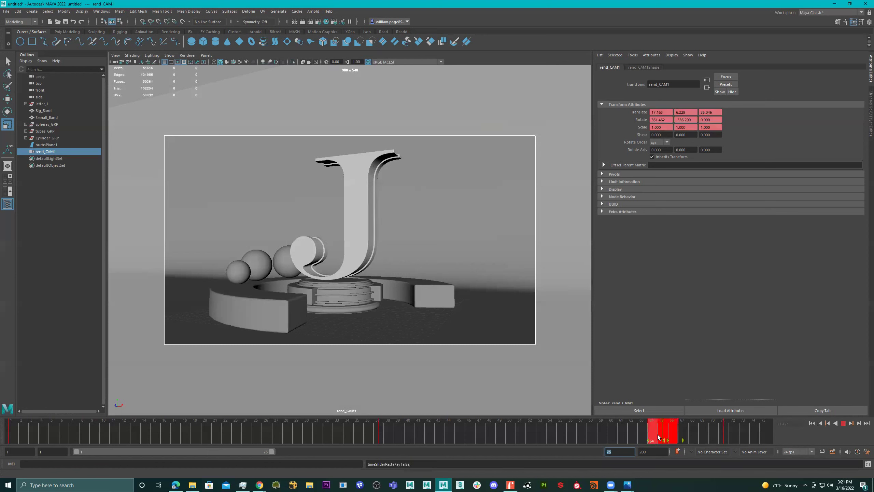
right_click(661, 434)
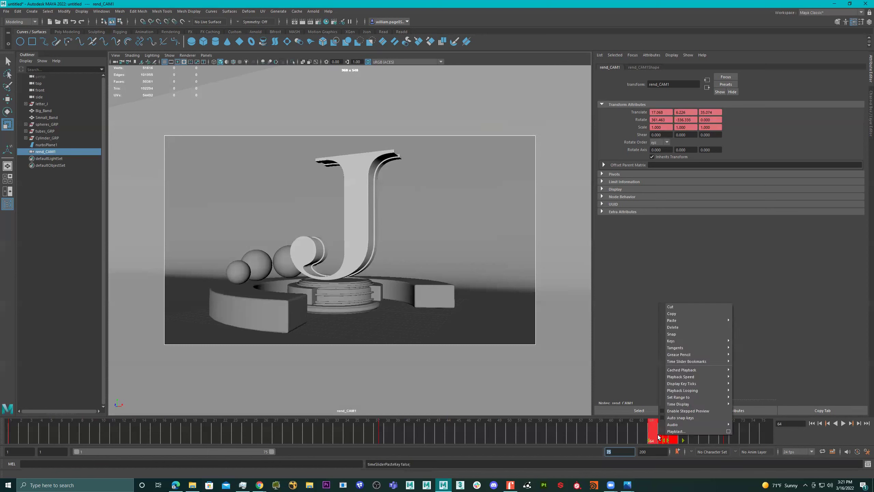
left_click(682, 327)
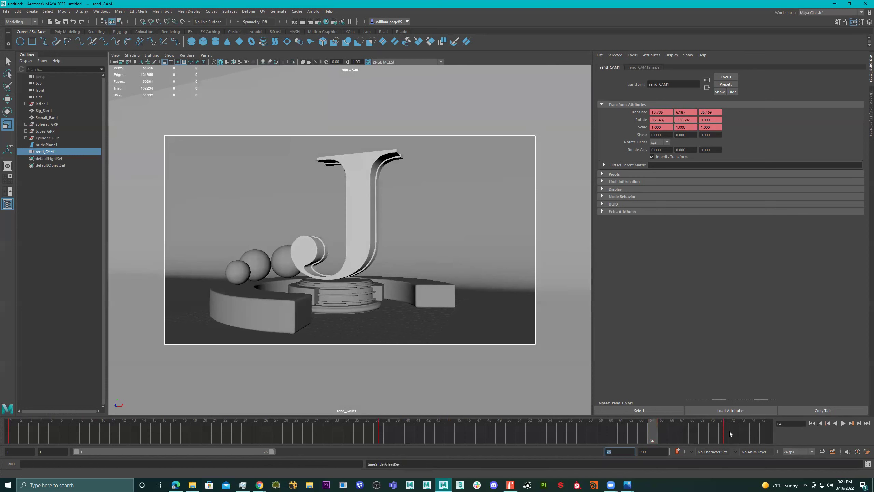
left_click_drag(729, 432, 759, 428, "shift")
left_click(707, 434)
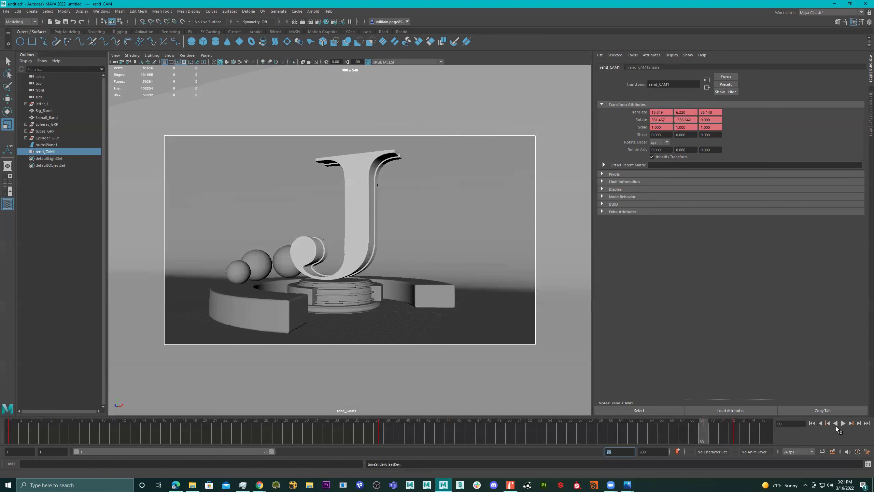
left_click(740, 432)
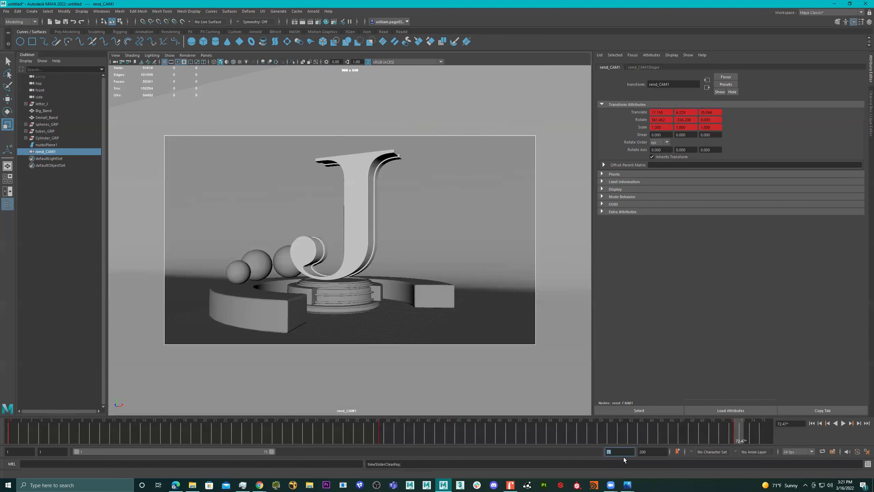
- Set the playback end to frame 73, replay the camera move, and stop at frame 20
type("73")
key("Return")
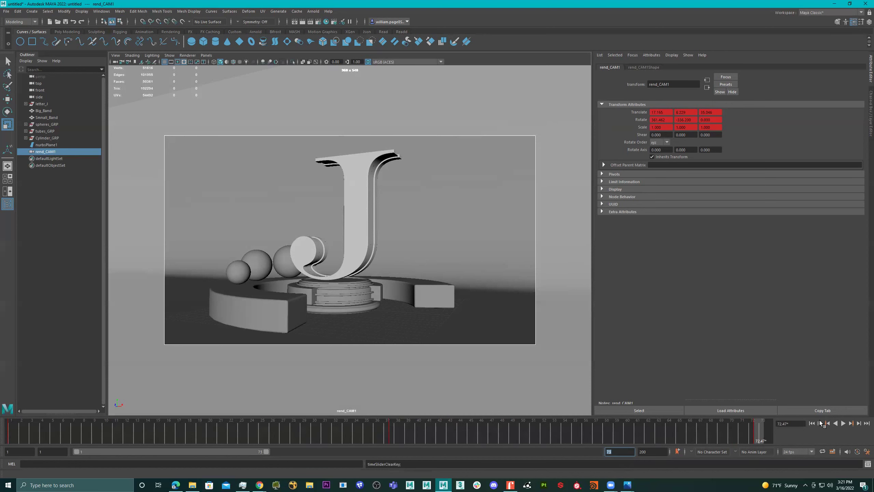
left_click(843, 423)
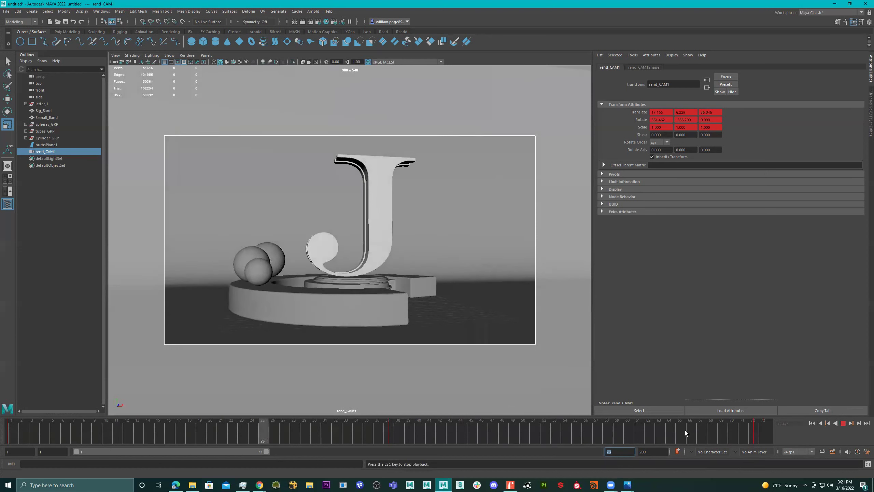
left_click(843, 423)
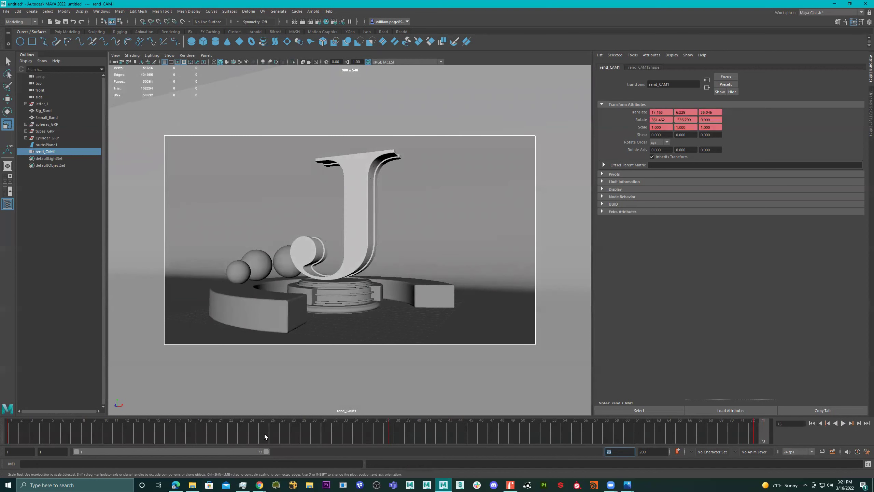
left_click_drag(264, 434, 210, 434)
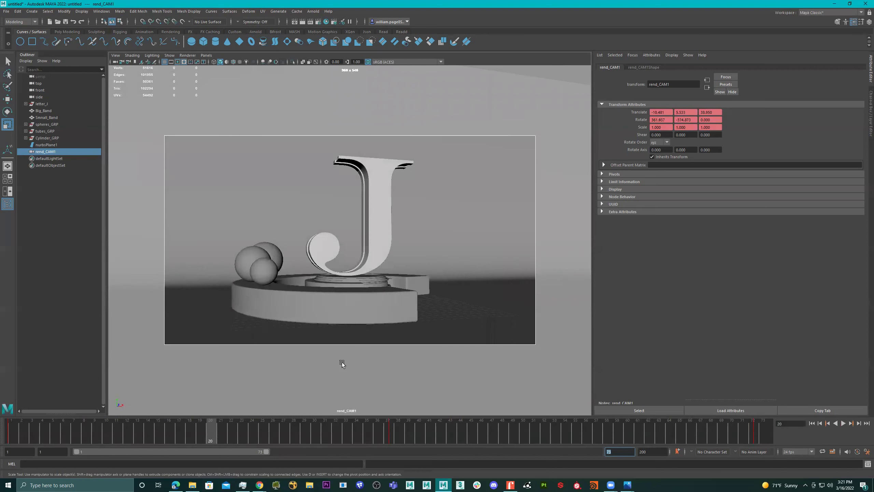
- Parent spheres_GRP under Big_Band in the Outliner, expand Big_Band to confirm, and reselect it
left_click(329, 309)
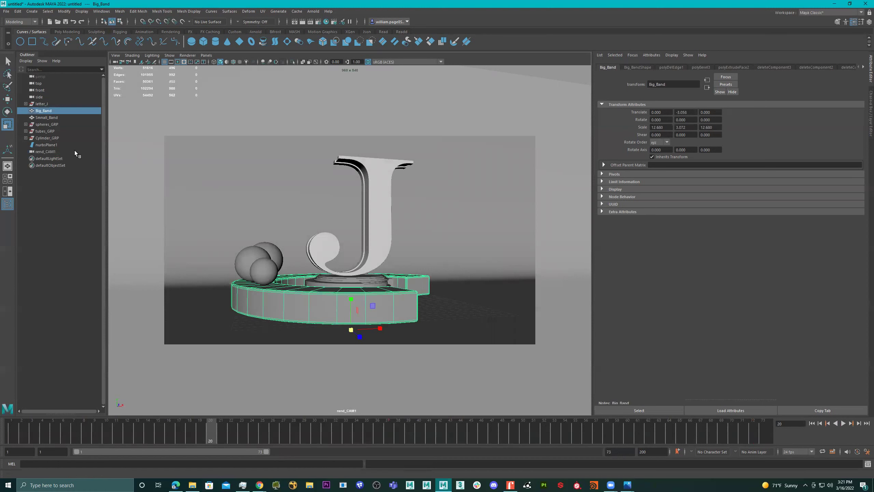
left_click_drag(233, 270, 234, 269)
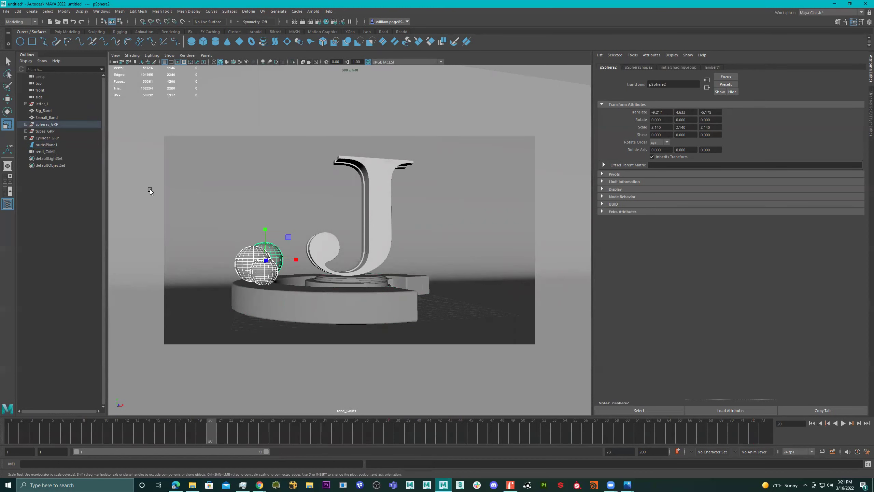
left_click(282, 295)
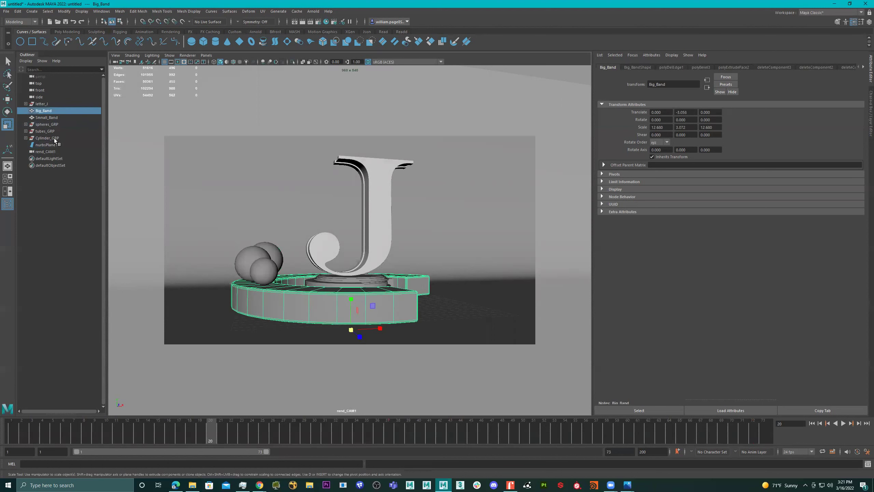
left_click(52, 125)
left_click_drag(51, 124, 49, 110)
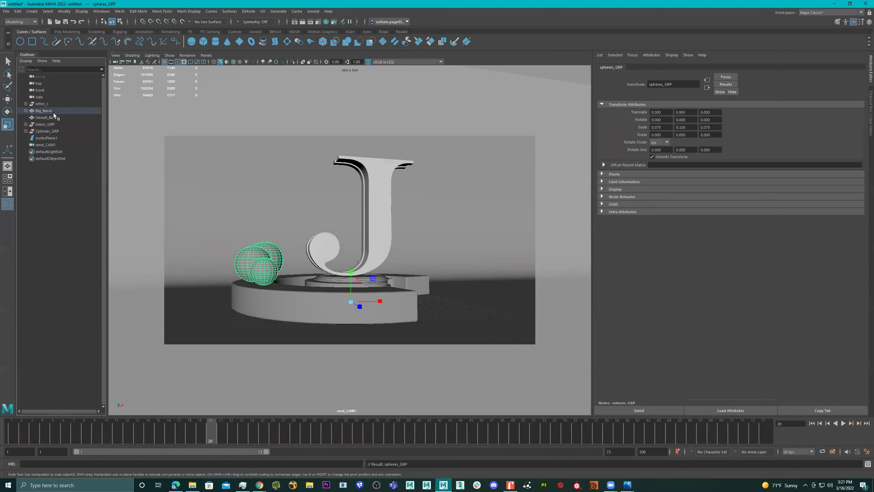
left_click(25, 111)
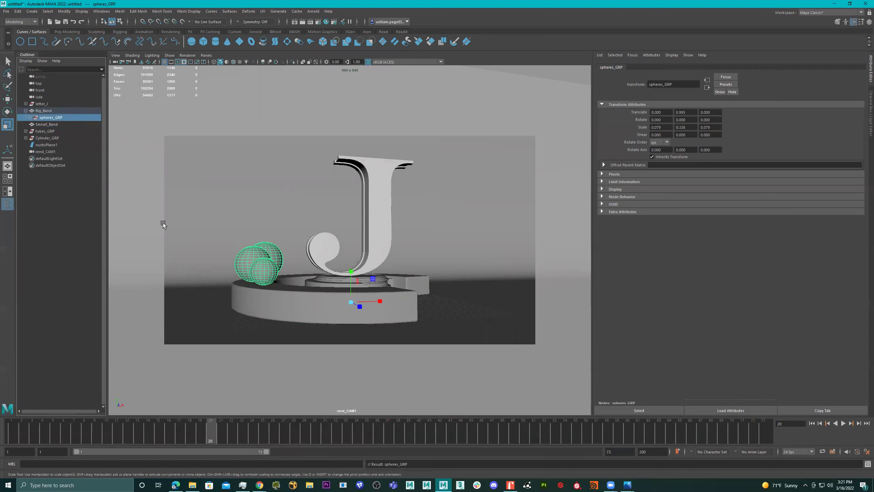
left_click(43, 110)
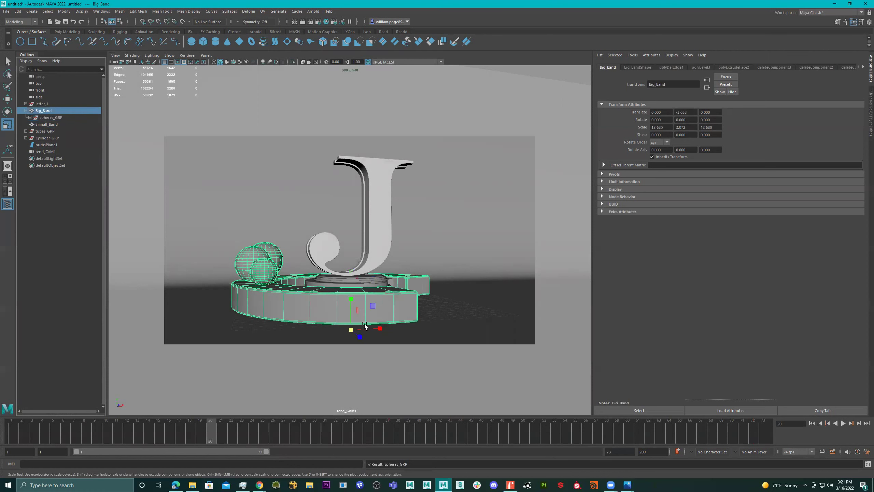
- Key Big_Band rotated to about -90 degrees in Y at frame 1
key("e")
left_click_drag(340, 336, 304, 329)
left_click_drag(133, 442, 11, 441)
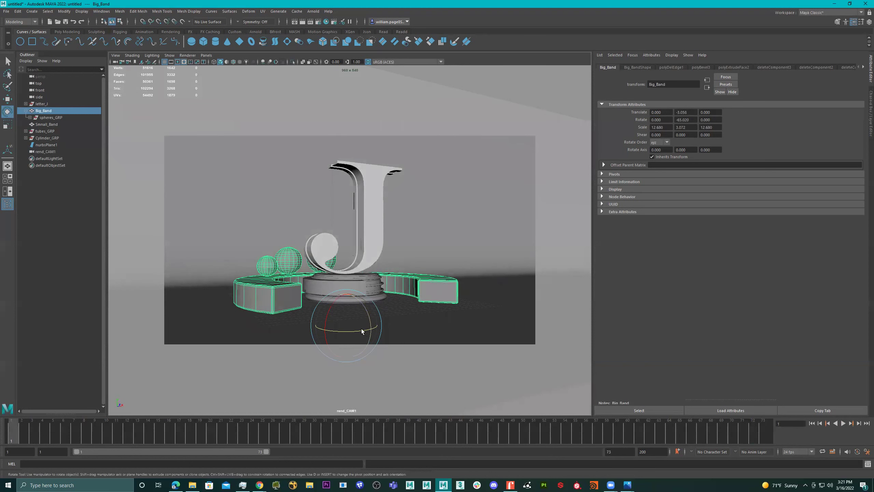
left_click_drag(360, 329, 339, 336)
key("s")
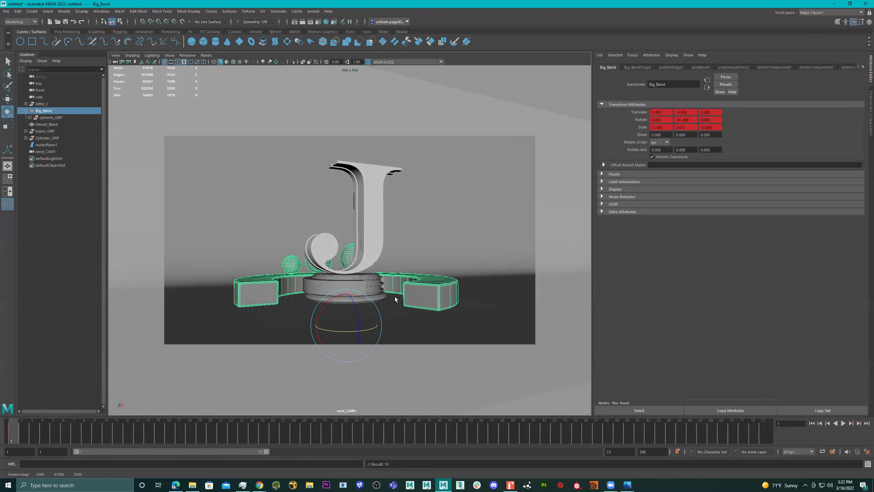
key("alt+v")
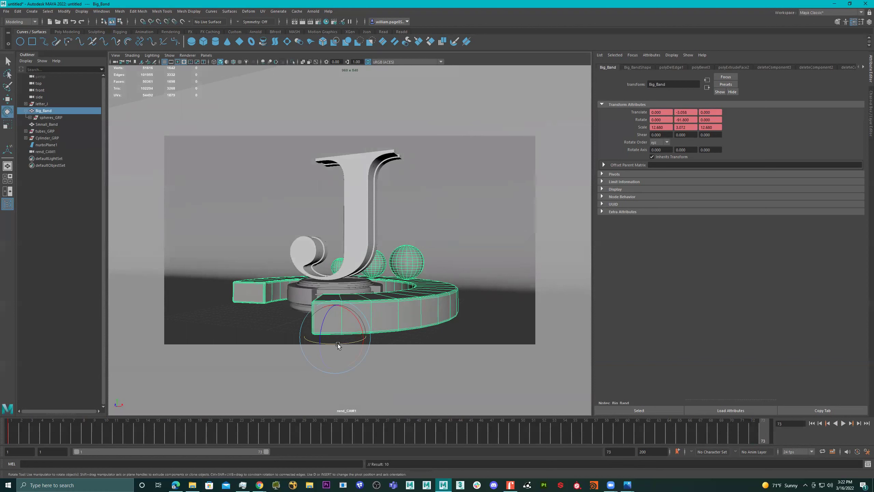
- Extend the range to frame 84, key Big_Band's new Y rotation at frame 83, and preview
left_click_drag(335, 345, 355, 345)
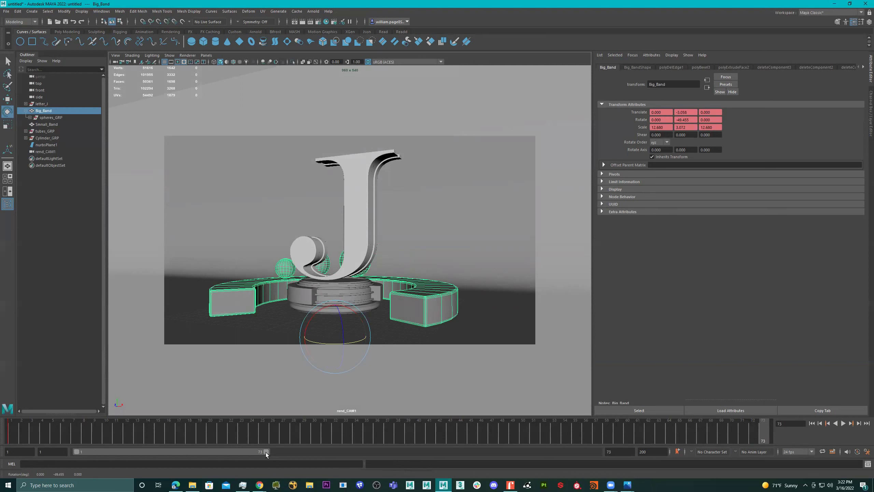
left_click_drag(266, 453, 305, 453)
left_click(745, 431)
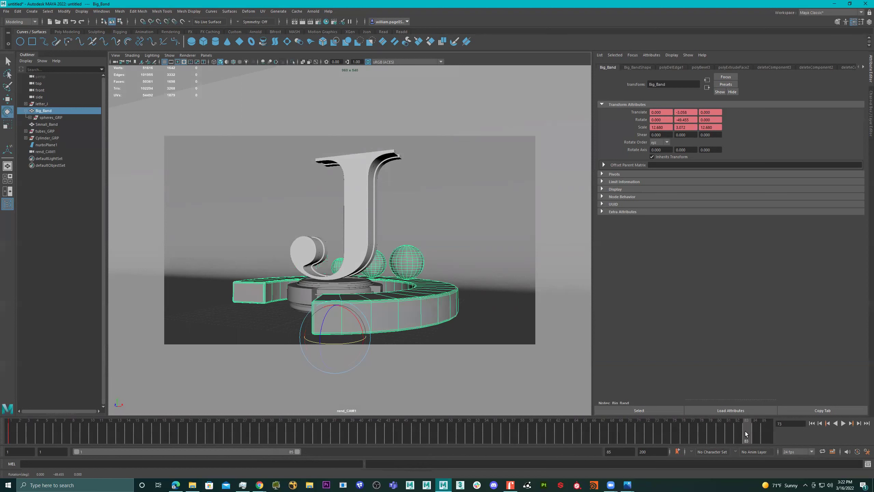
left_click_drag(331, 344, 356, 351)
key("s")
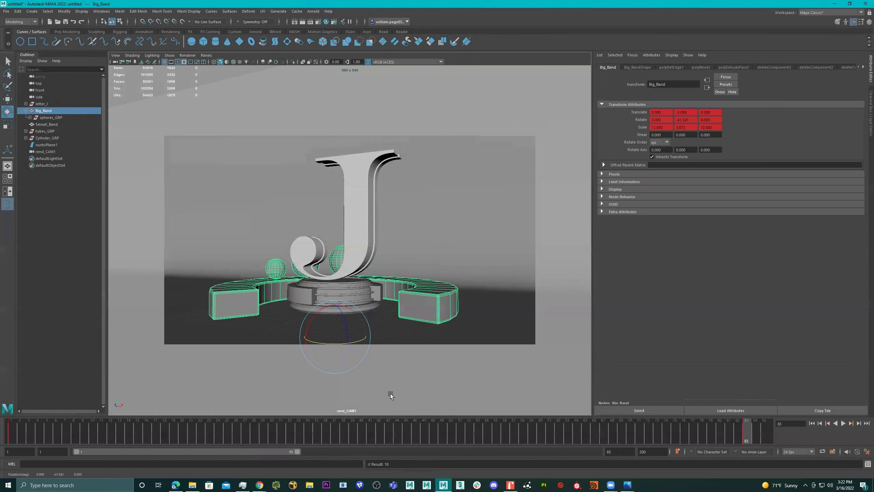
left_click_drag(344, 436, 10, 435)
left_click(841, 424)
left_click(840, 423)
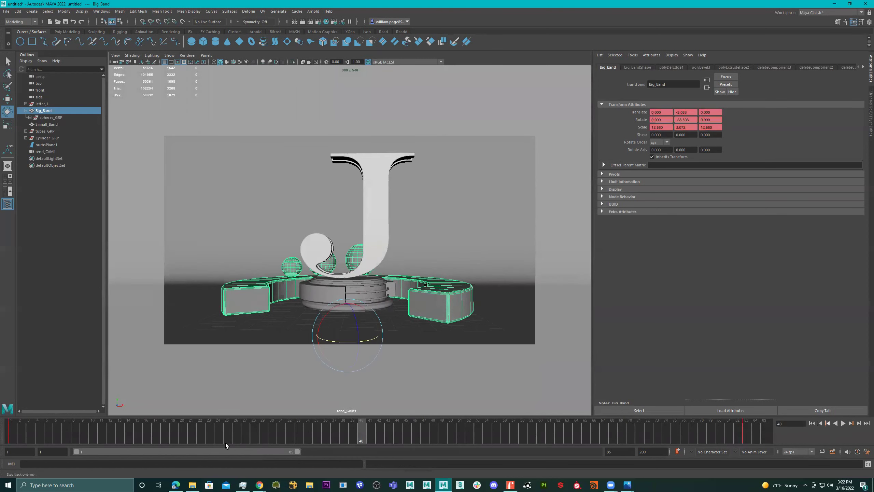
left_click_drag(98, 439, 10, 434)
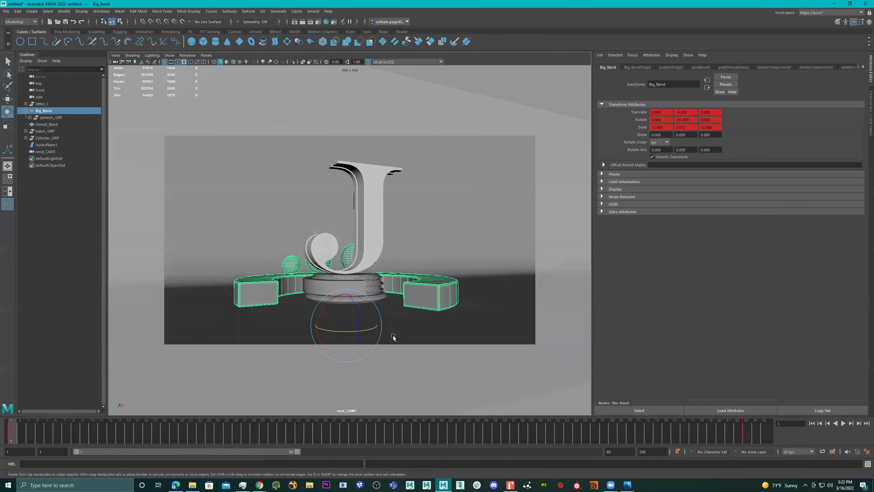
- Refine and re-key Big_Band's spin angle, preview it, and reset the end frame to 73
left_click_drag(369, 329, 336, 334)
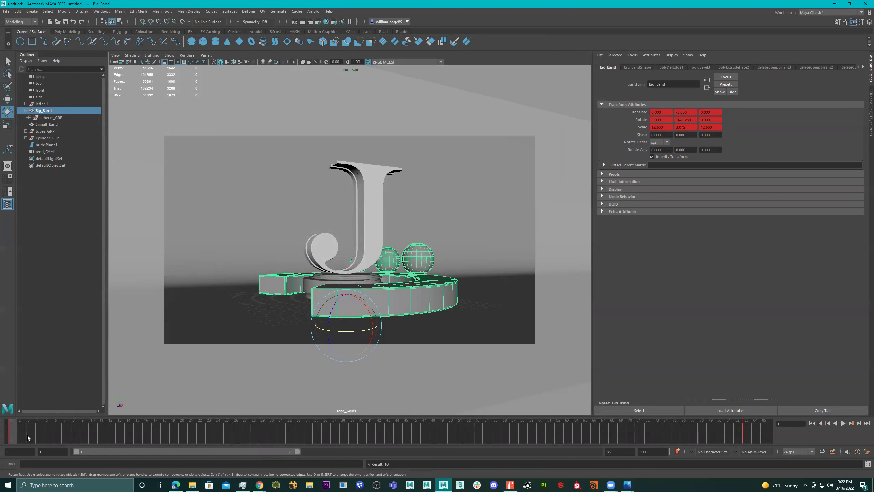
key("alt+v")
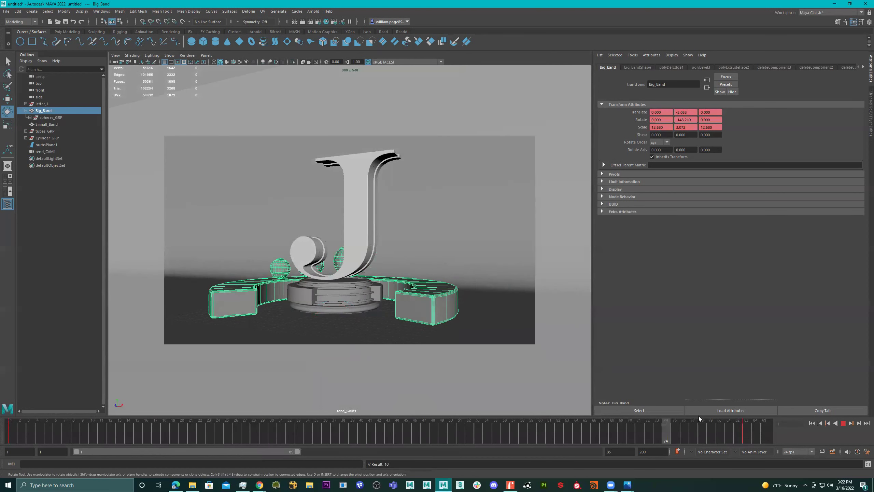
left_click(749, 421)
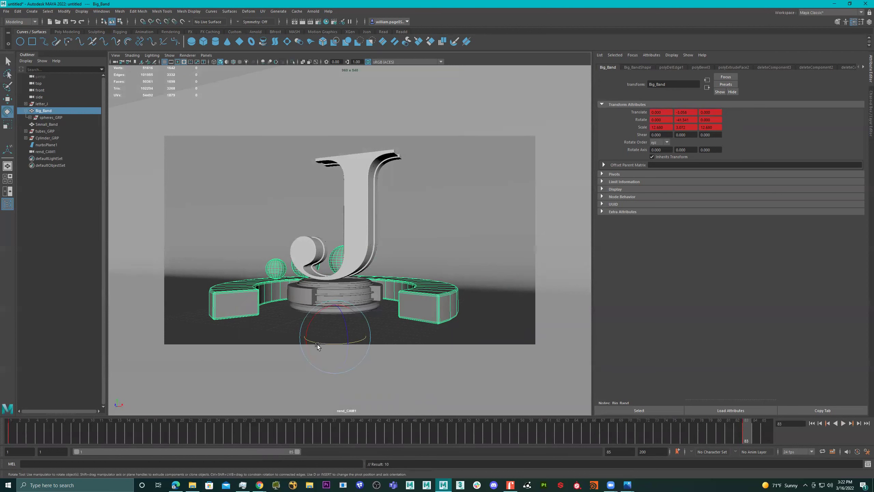
left_click_drag(317, 344, 369, 344)
key("s")
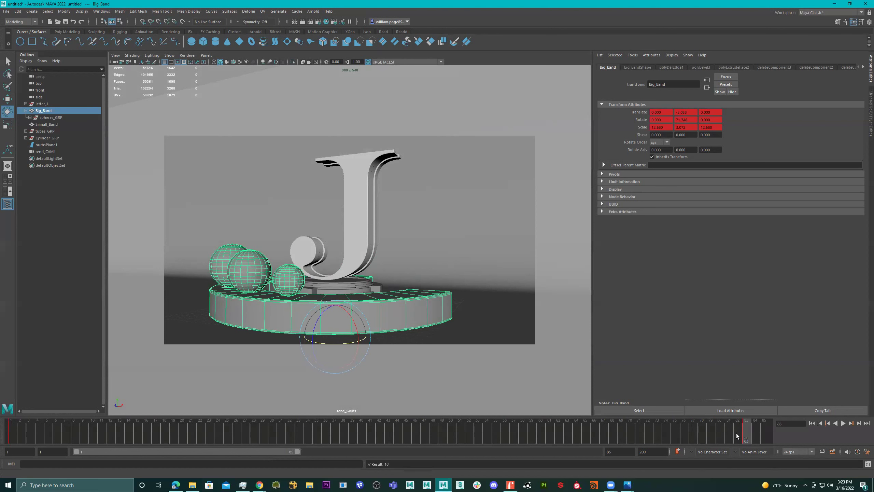
left_click_drag(730, 433, 83, 432)
left_click(843, 422)
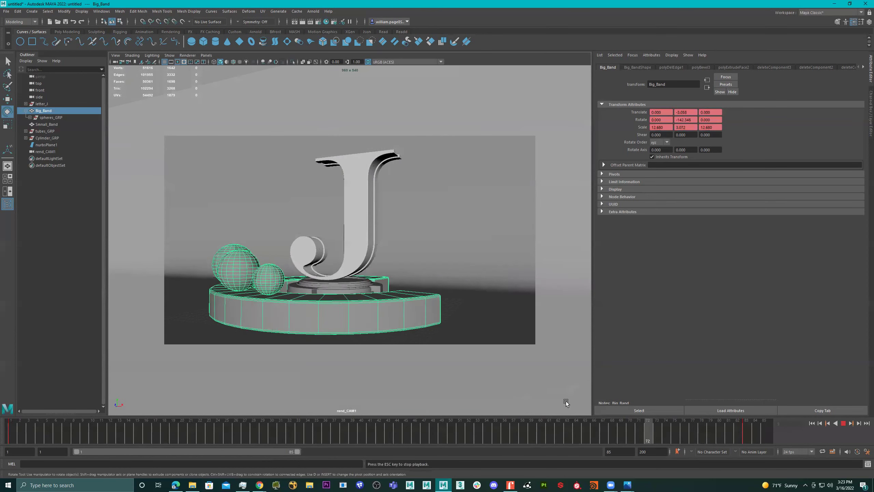
left_click(617, 452)
type("73")
key("Return")
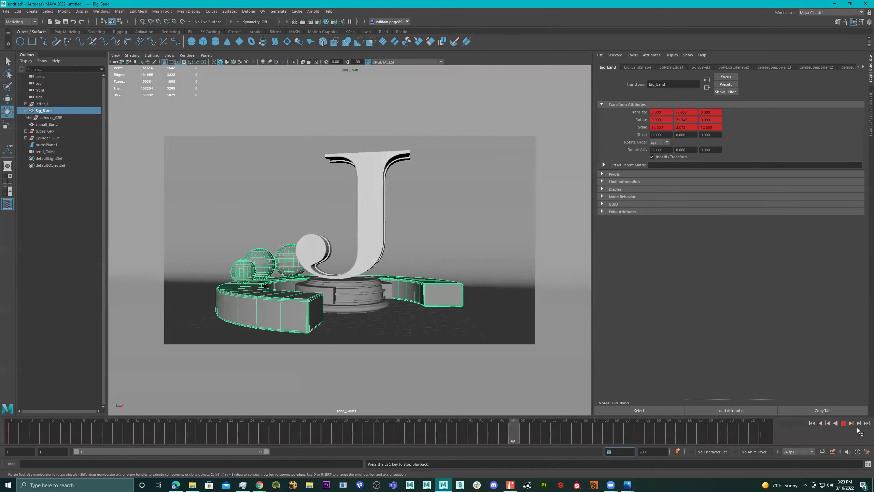
- Set the playback start to frame -10, replay the spin, then select the small inner band
left_click(844, 423)
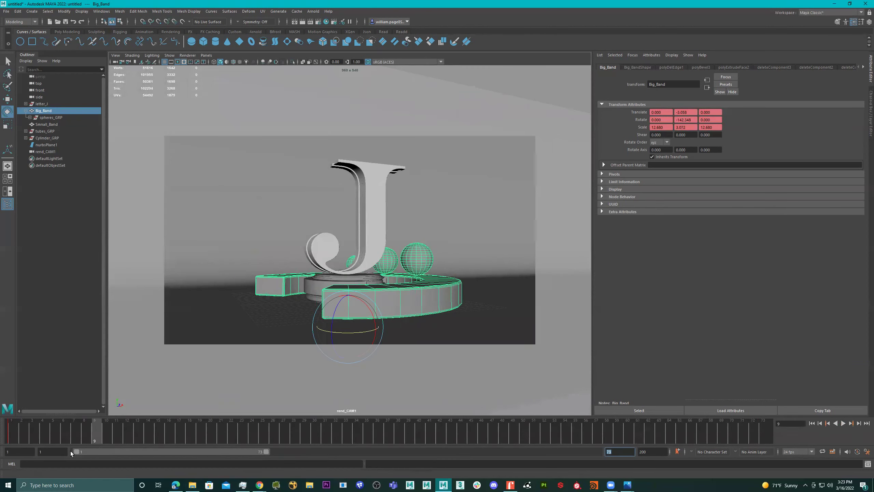
left_click(50, 452)
type("-10")
key("Return")
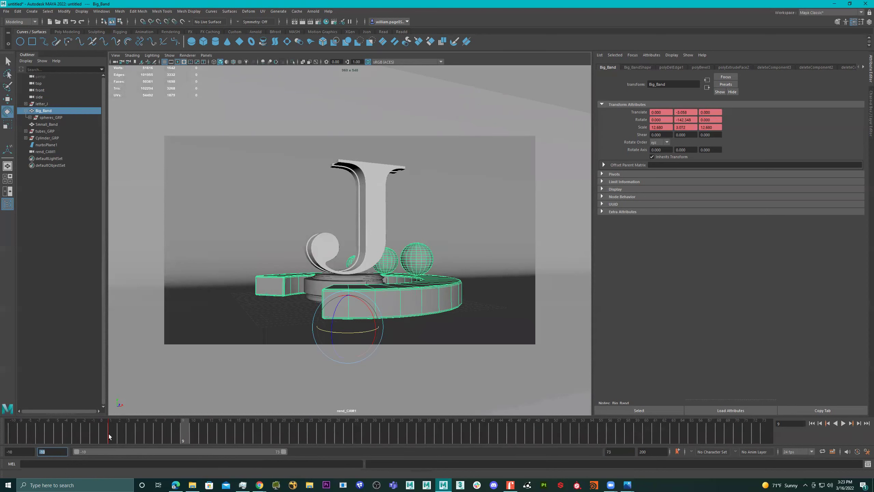
left_click_drag(113, 429, 4, 441, "shift")
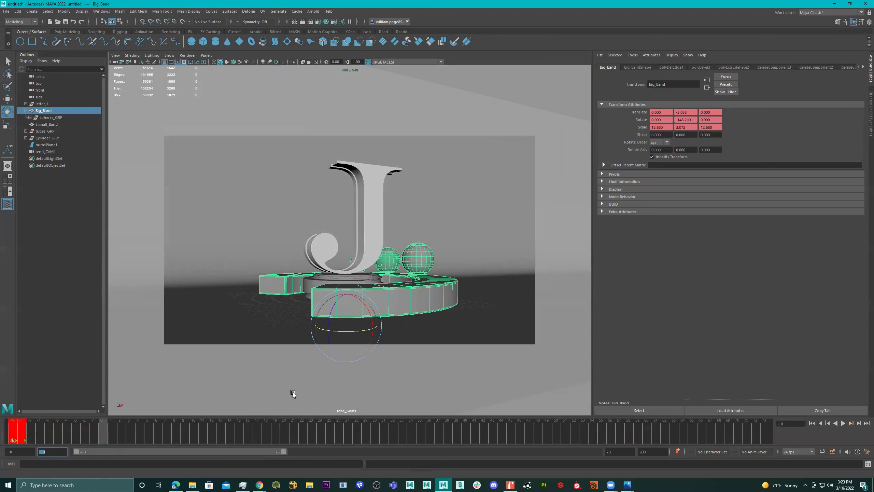
left_click(206, 427)
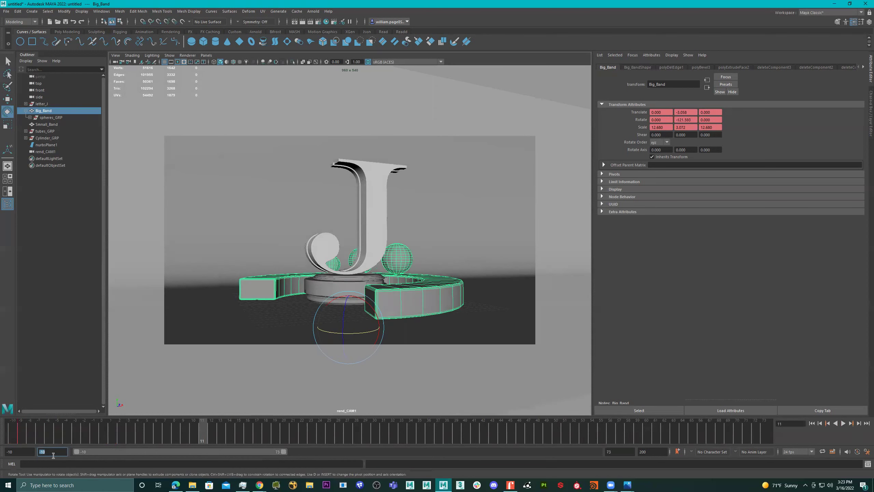
left_click(811, 424)
left_click(843, 423)
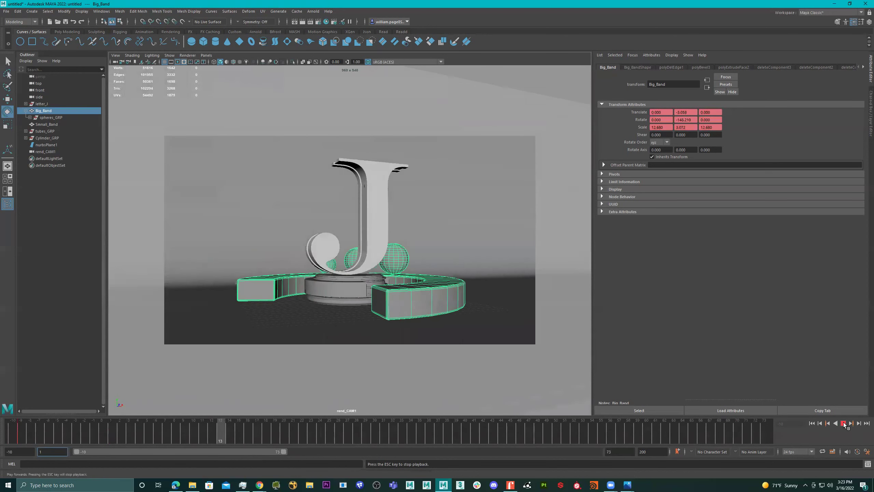
left_click(844, 422)
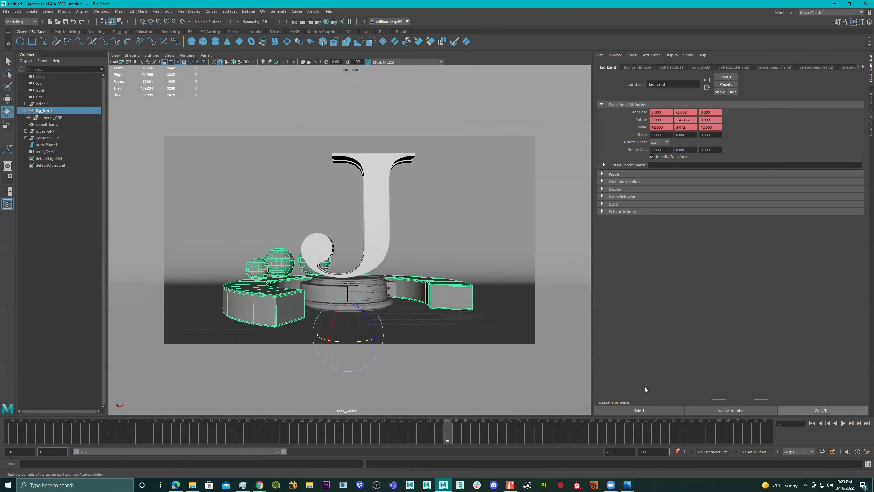
left_click(337, 291)
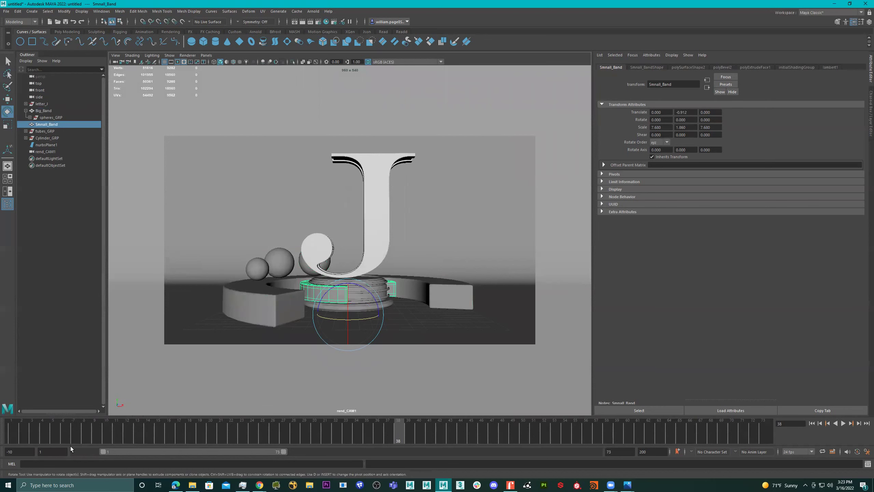
- Set the playback start to frame -5 and key the small band's starting rotation at -5
left_click_drag(122, 431, 4, 427)
key("alt+v")
key("alt+v")
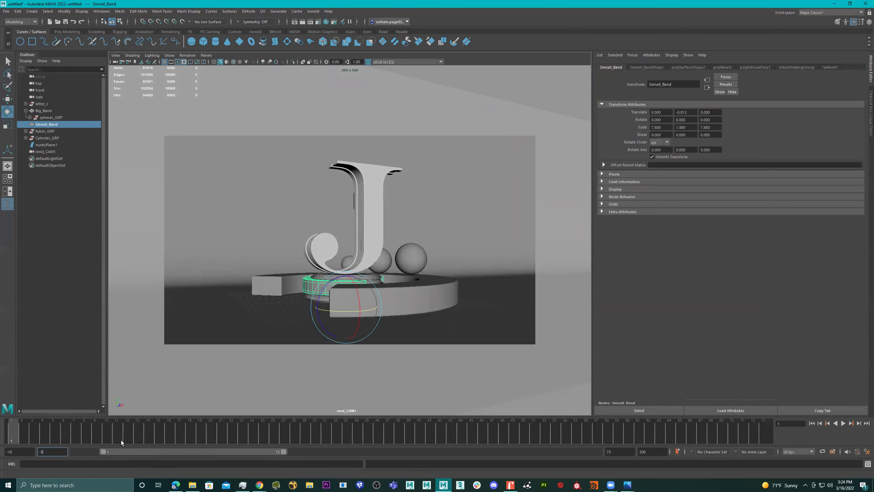
type("-5")
key("Return")
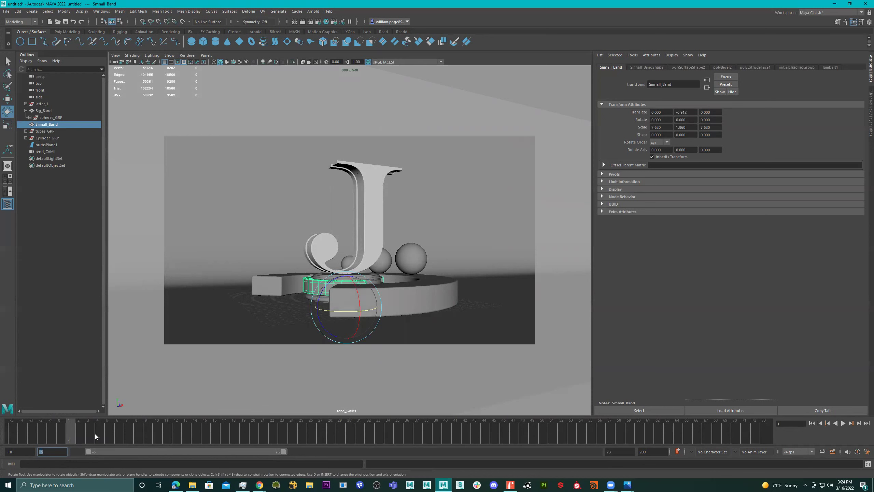
key("alt+v")
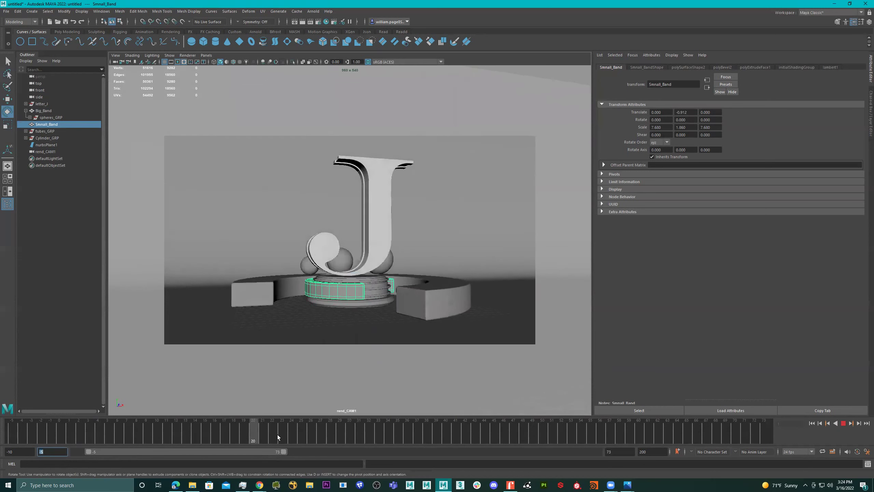
left_click(195, 432)
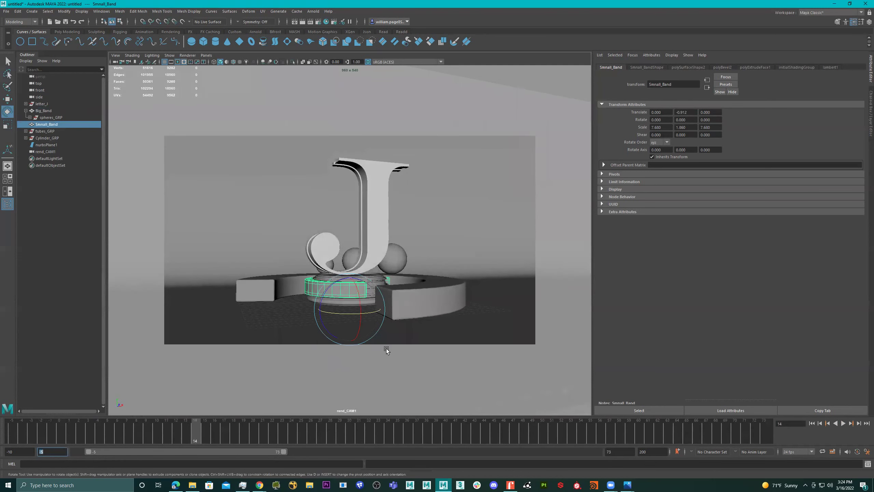
left_click(18, 431)
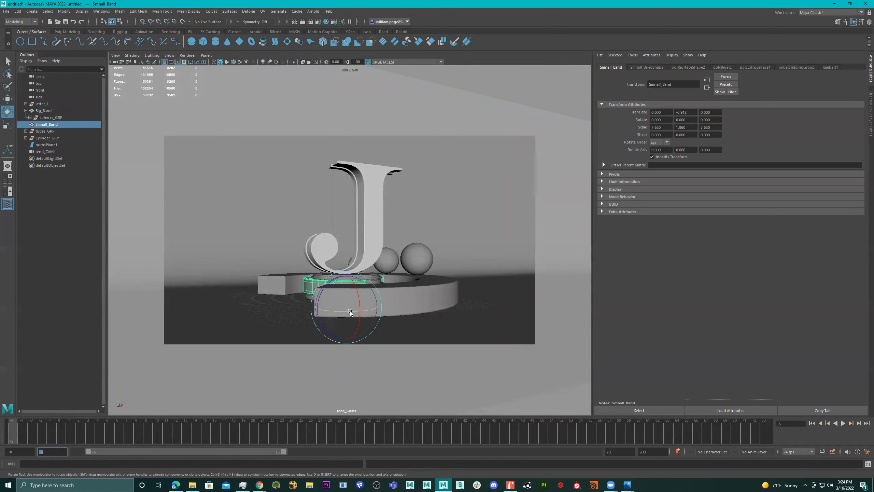
left_click_drag(350, 311, 343, 311)
key("ctrl+z")
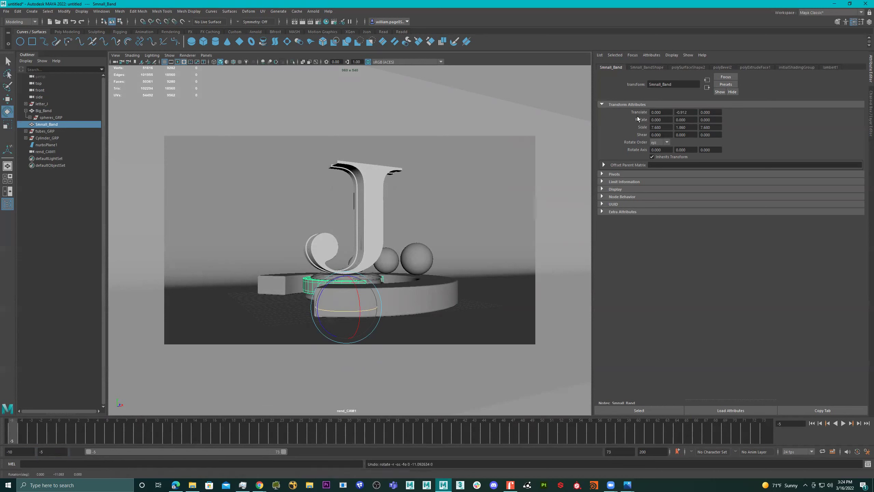
key("s")
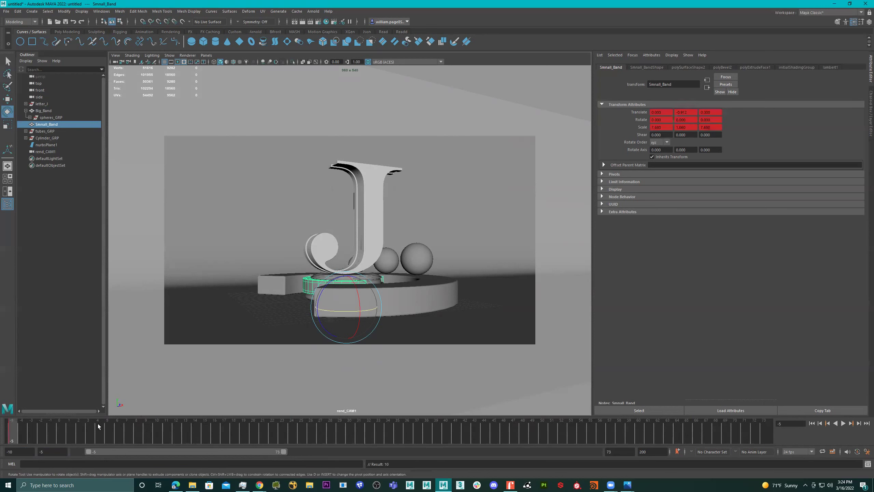
- Extend the range end to 82, key the band spun about 118 degrees in Y, and preview
mouse_move(19, 437)
left_mouse_down()
mouse_move(447, 436)
mouse_move(615, 415)
mouse_move(777, 429)
left_mouse_up()
left_click_drag(284, 451, 311, 451)
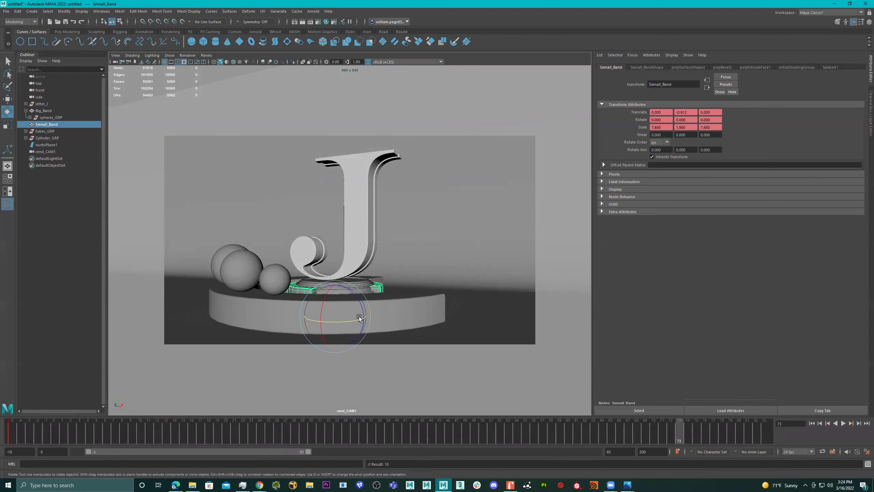
mouse_move(356, 319)
left_mouse_down()
mouse_move(294, 318)
mouse_move(359, 320)
left_mouse_up()
key("s")
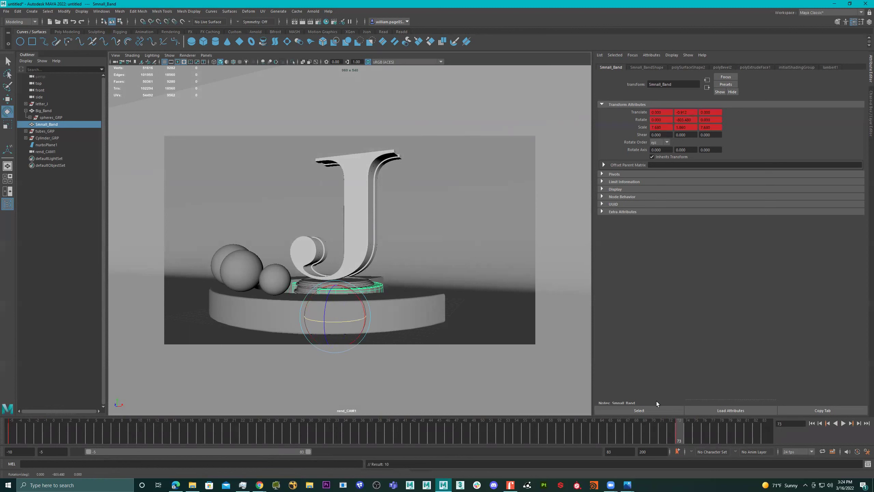
left_click(811, 422)
left_click(841, 422)
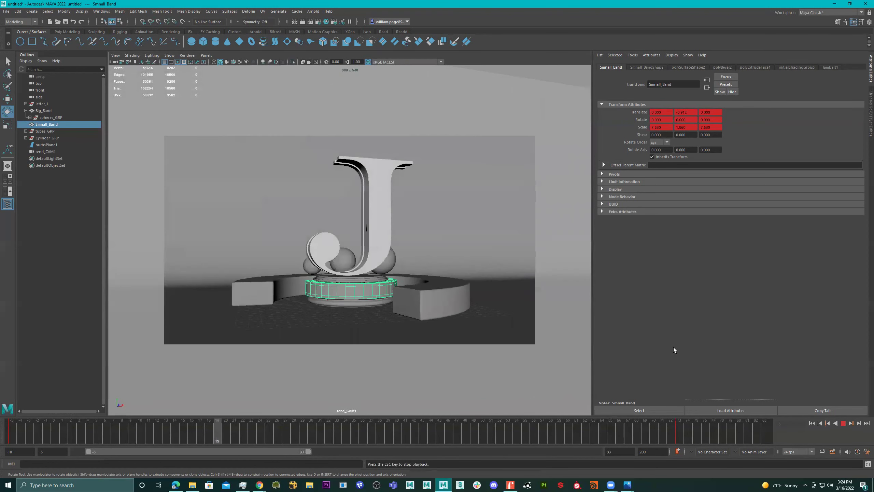
left_click(842, 423)
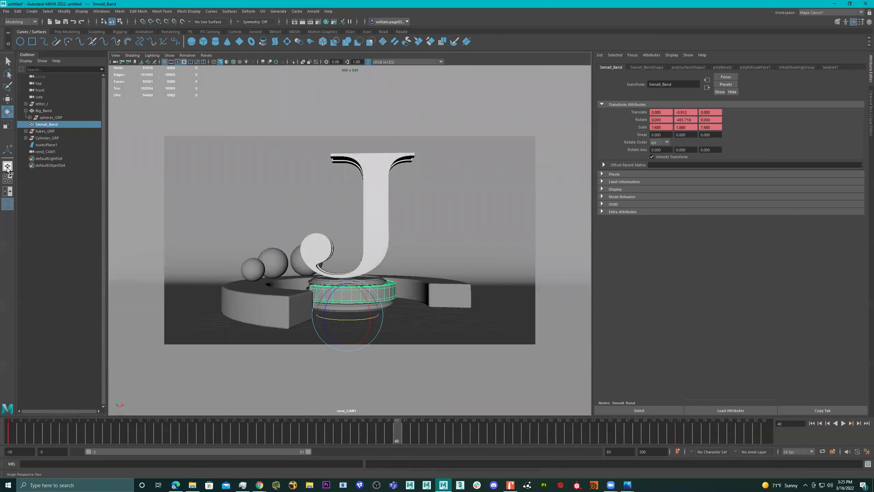
- Select Cylinder_GRP and look through the persp camera, enlarging the side view
left_click(41, 104)
left_click(52, 138)
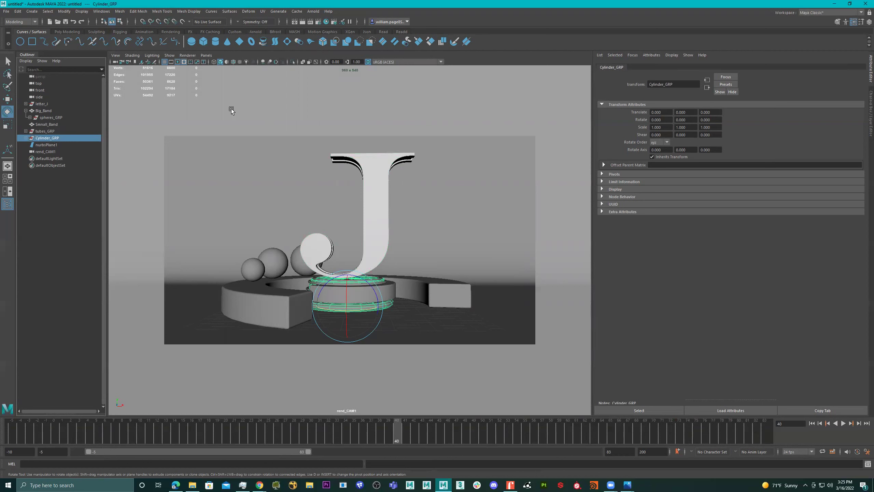
left_click(206, 55)
mouse_move(241, 61)
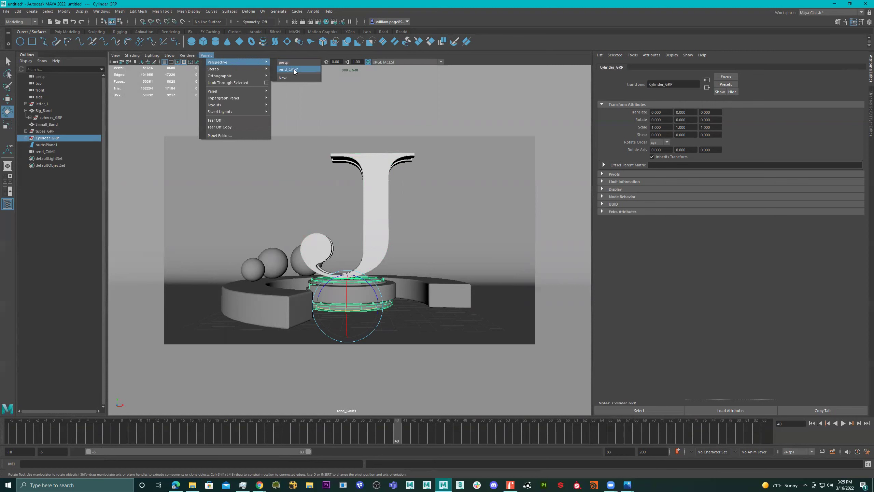
left_click(293, 63)
left_click_drag(401, 280, 360, 289, "alt")
key("space")
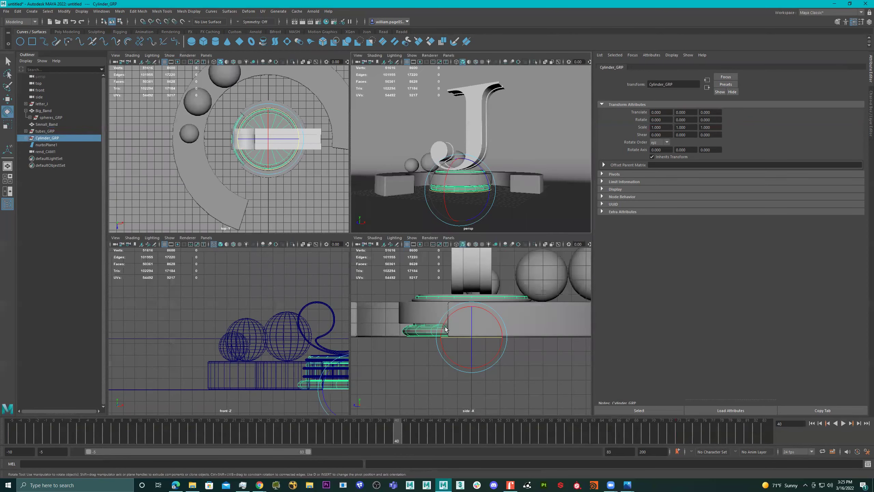
key("space")
middle_click_drag(390, 215, 391, 238, "alt")
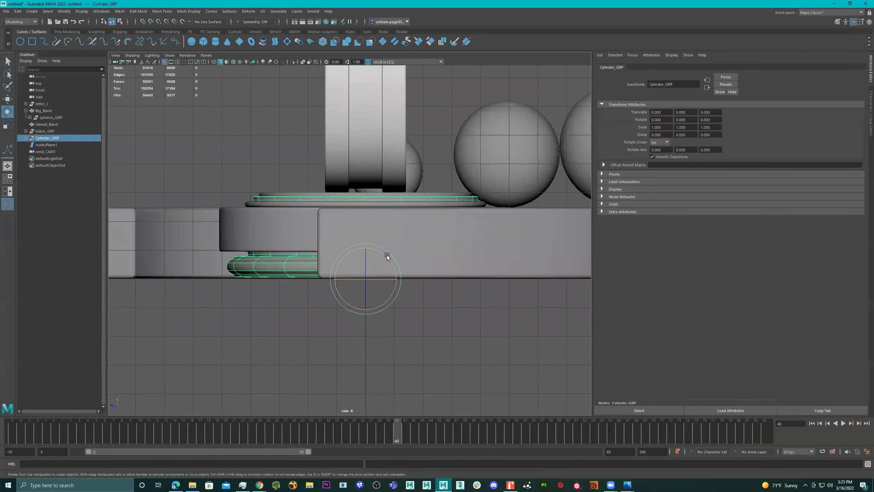
- Raise Cylinder_GRP's pivot up onto the green ring, viewing in wireframe
key("w")
left_click_drag(367, 255, 365, 241)
middle_click_drag(356, 185, 355, 167)
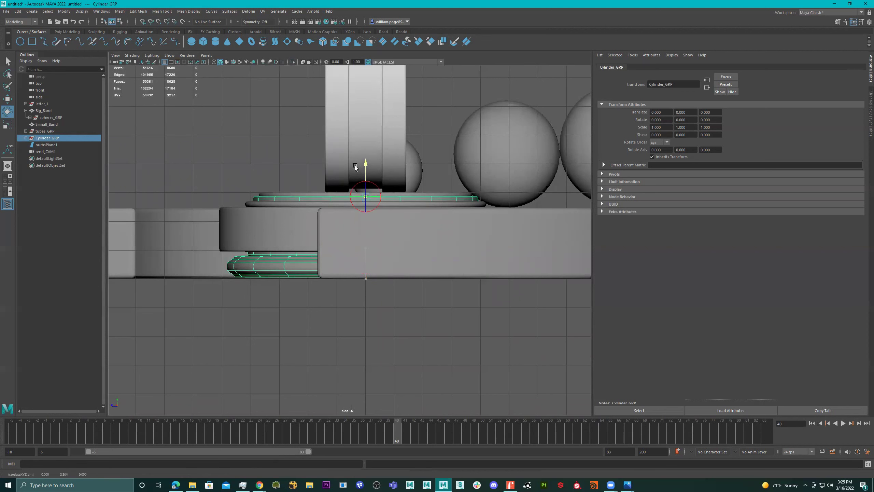
key("e")
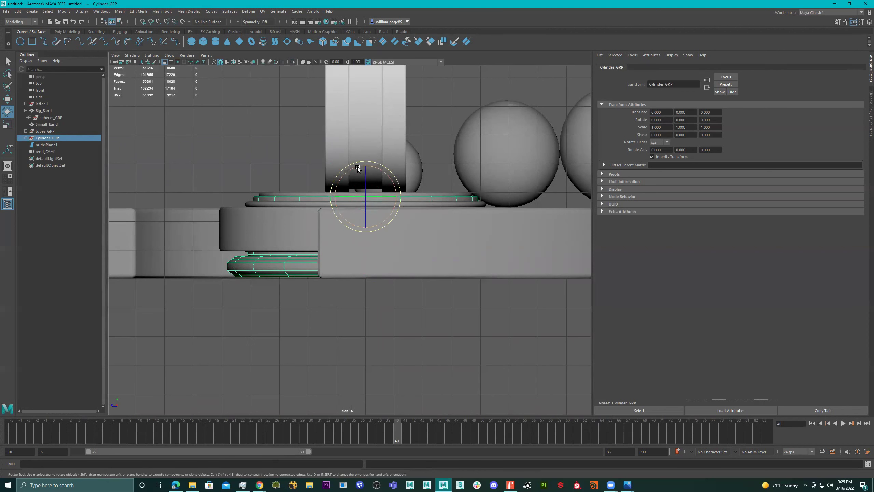
key("4")
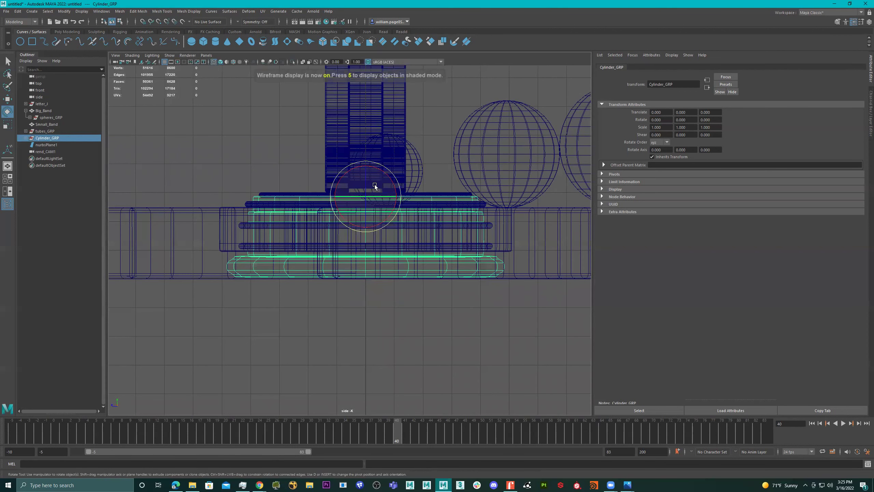
right_click_drag(374, 185, 412, 241, "alt")
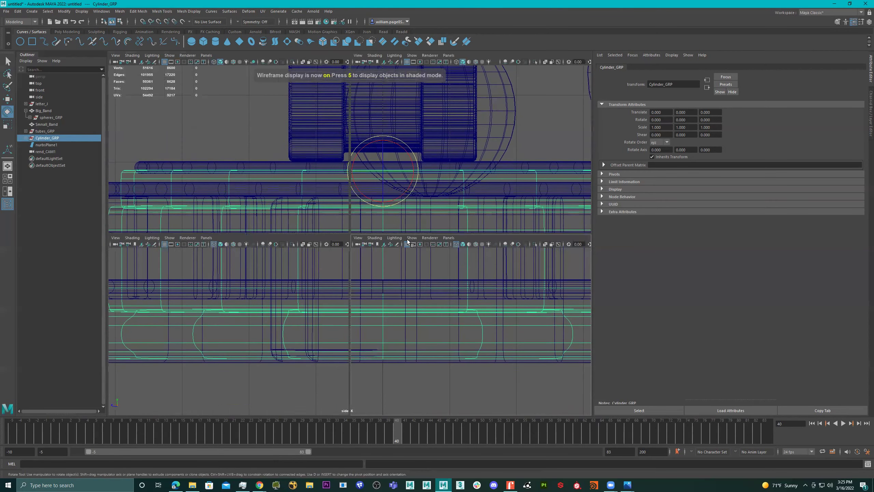
key("space")
key("space")
left_click_drag(469, 217, 324, 237, "alt")
- Key Cylinder_GRP's scale at frame -5, then stretched to 1.407 at frame 10
key("r")
left_click_drag(49, 428, 12, 431)
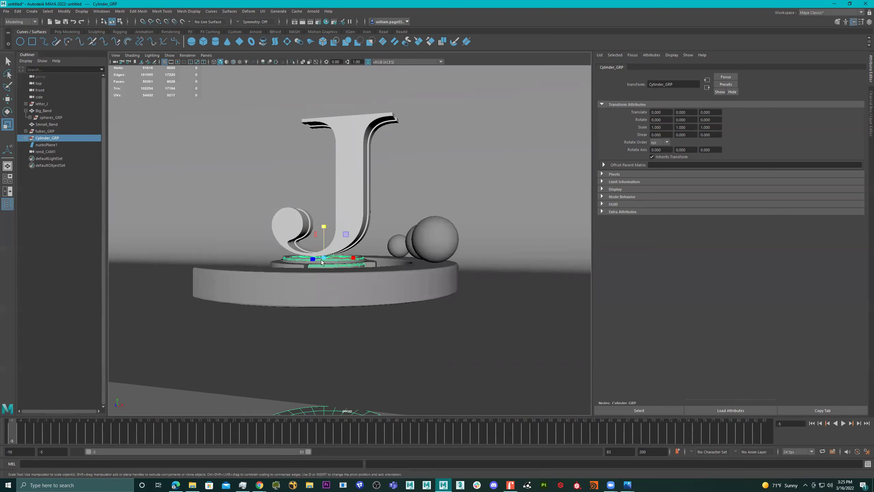
key("s")
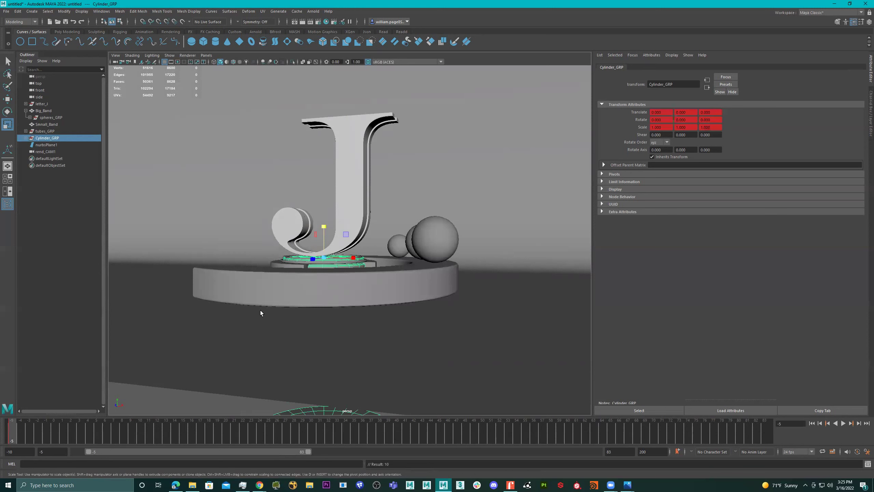
left_click(139, 432)
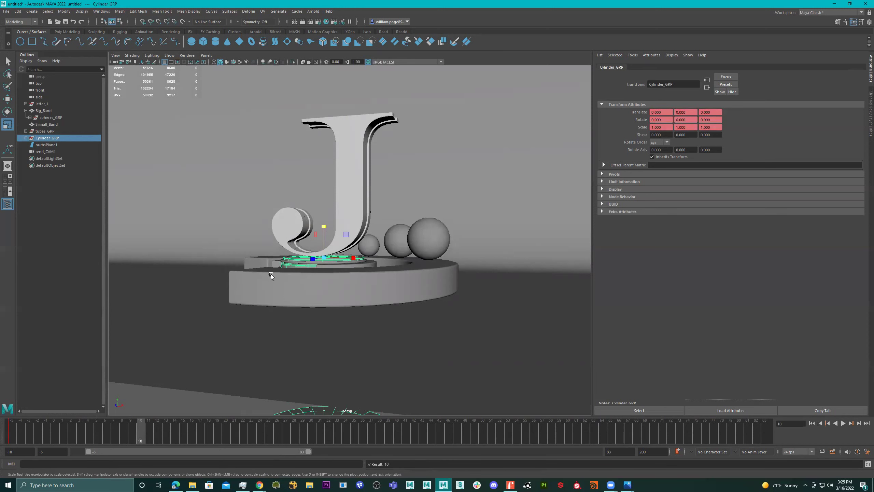
left_click_drag(274, 274, 346, 256, "alt")
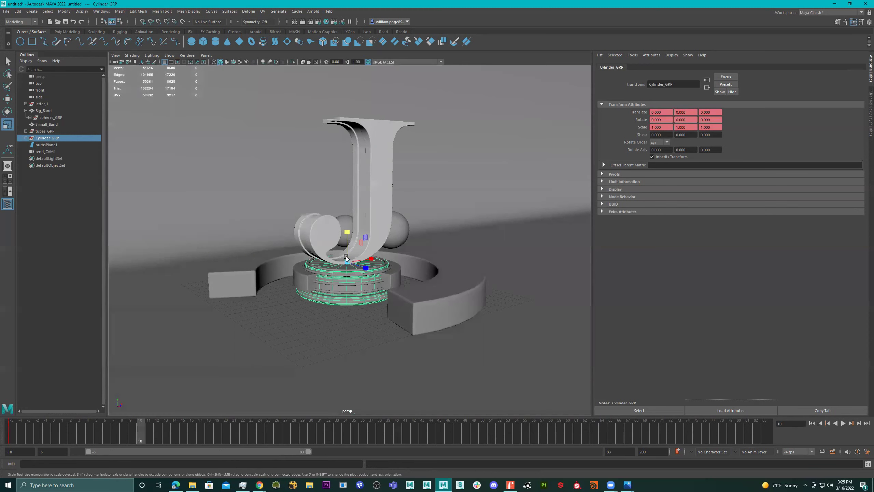
left_click(346, 235)
key("ctrl+z")
left_click_drag(348, 233, 347, 224)
key("s")
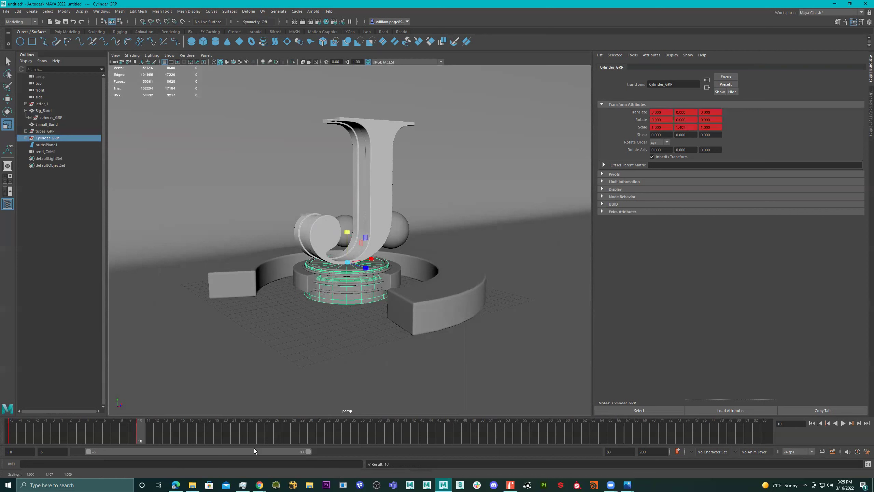
- Key the cylinder back to normal height at 25, taller at 37, and squashed at 55
left_click(267, 435)
left_click_drag(348, 234, 354, 241)
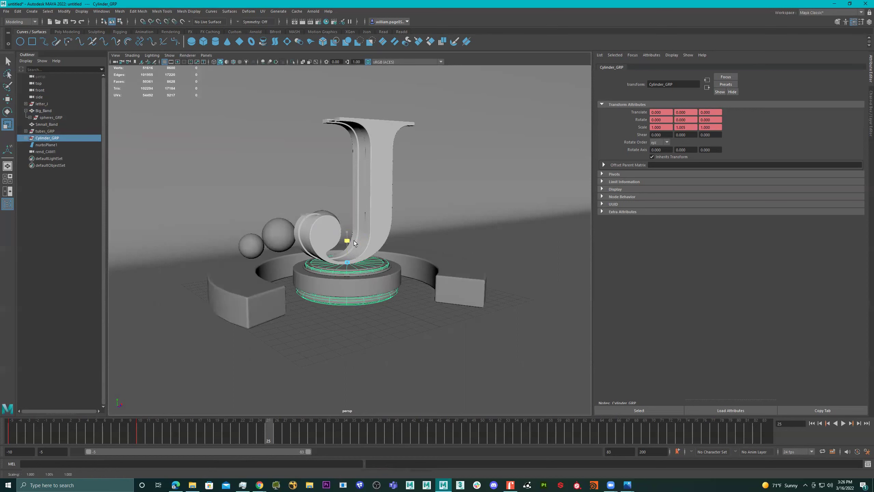
key("s")
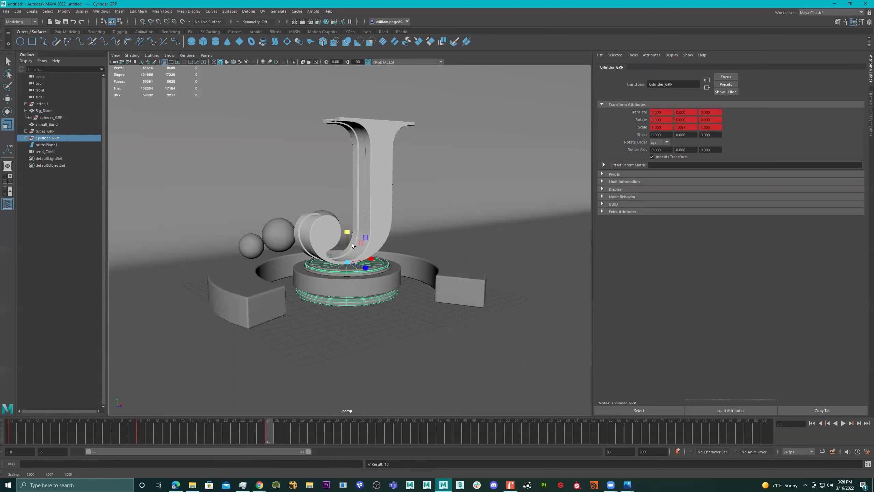
left_click(370, 431)
left_click_drag(347, 233, 346, 216)
key("s")
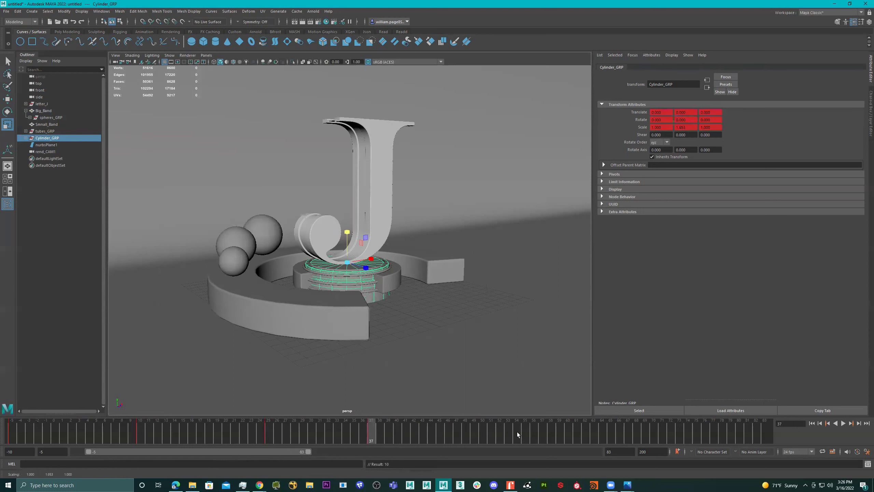
left_click(524, 432)
left_click_drag(346, 237, 348, 247)
left_click_drag(395, 265, 395, 265)
left_click_drag(396, 266, 318, 242, "alt")
key("s")
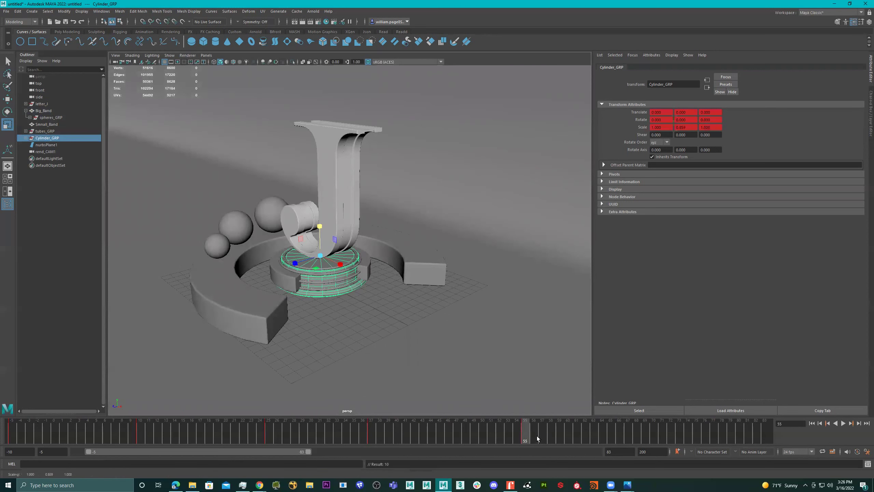
- Key the cylinder's Y scale at frame 73 and at 0.855 at frame 83, then preview
left_click(679, 436)
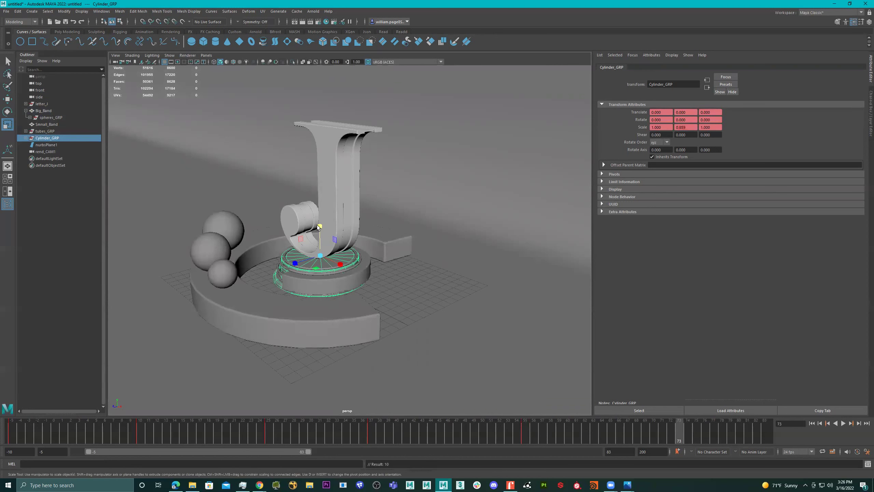
left_click_drag(320, 225, 317, 220)
key("s")
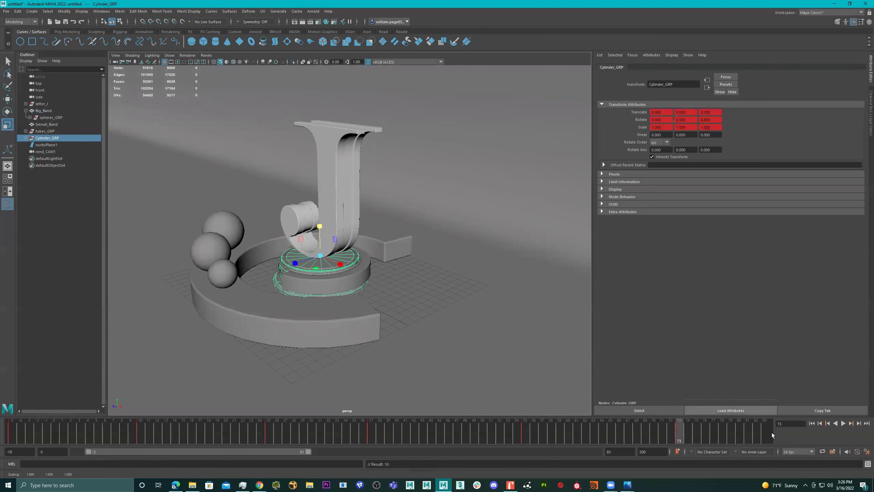
left_click(770, 432)
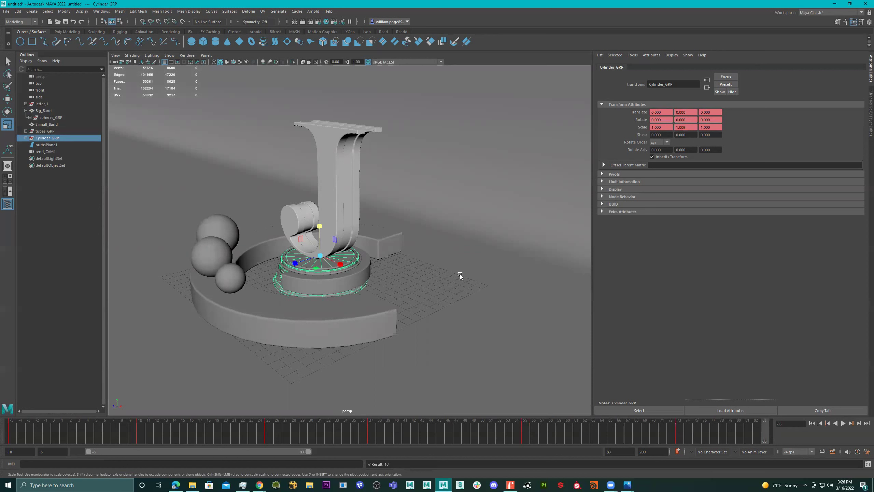
left_click_drag(323, 226, 320, 234)
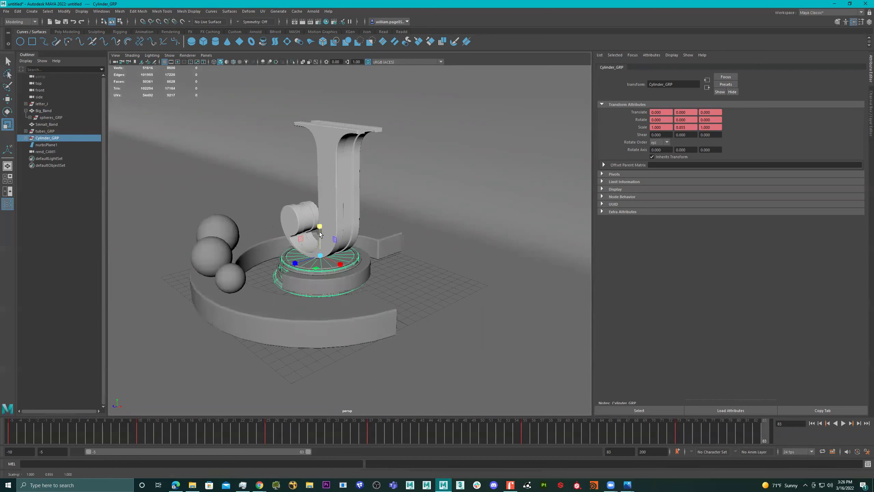
key("s")
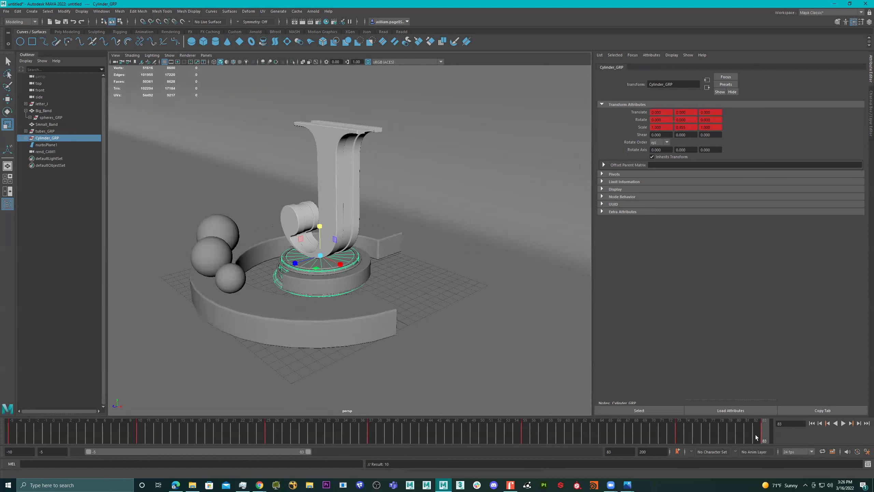
key("alt+v")
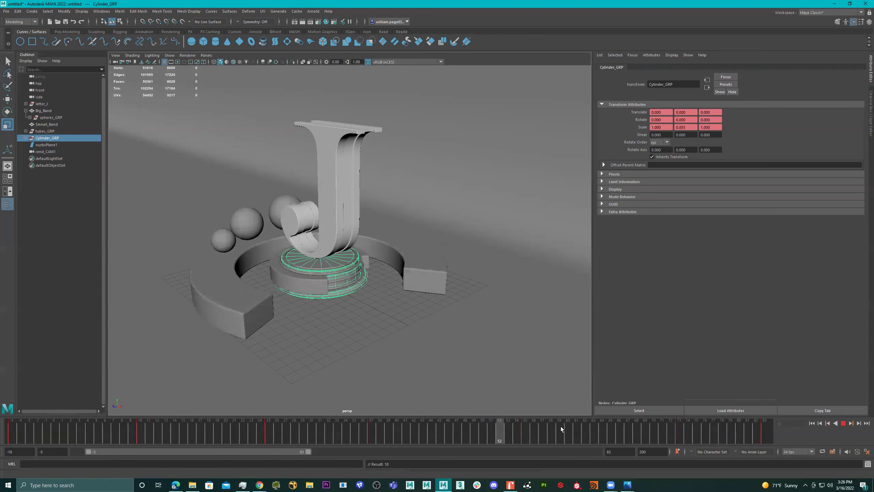
left_click(12, 431)
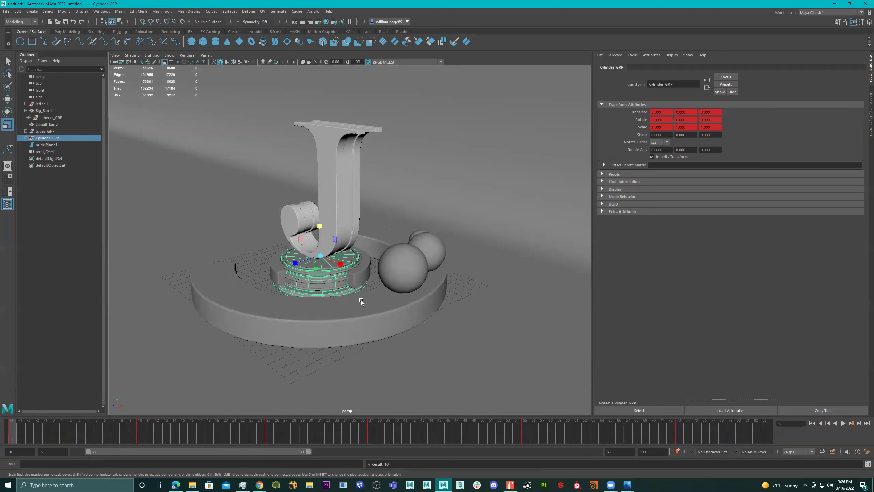
- Key nurbsPlane1's transforms at frame -5, switch to Move, and play back the animation
left_click(495, 342)
left_click_drag(494, 342, 447, 298, "alt")
key("s")
left_click_drag(329, 268, 315, 257, "alt")
key("w")
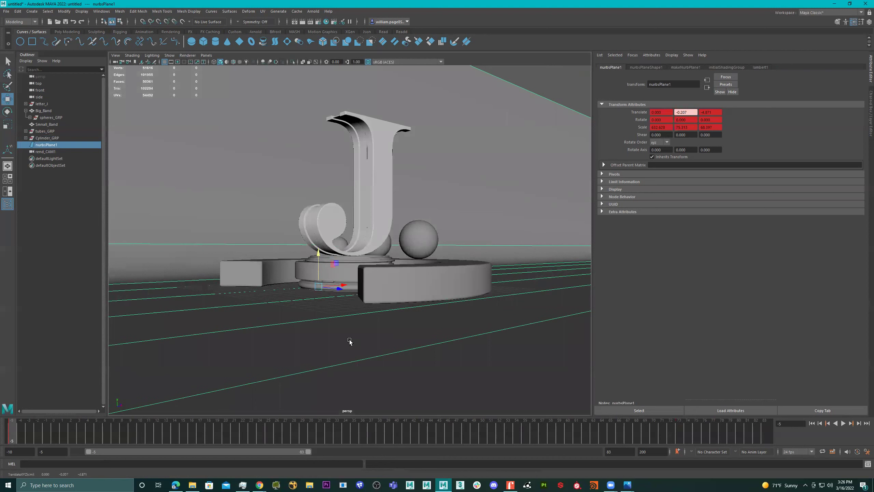
key("alt+v")
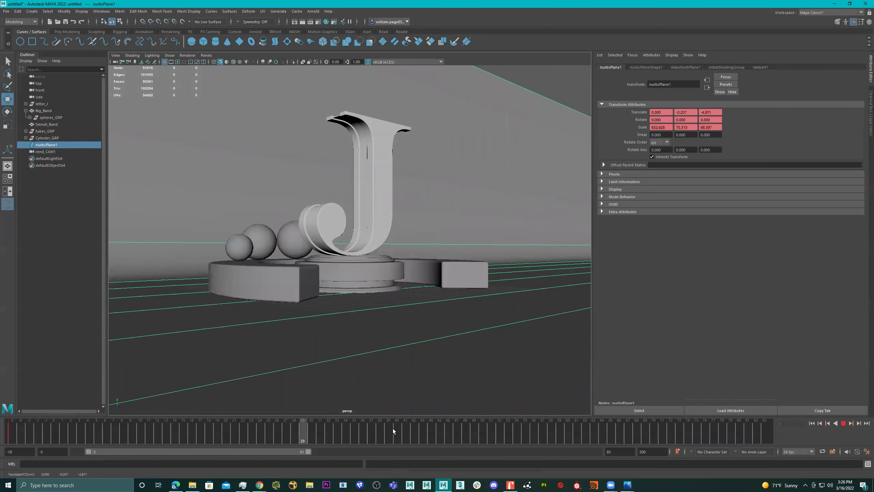
key("alt+v")
key("alt+shift+v")
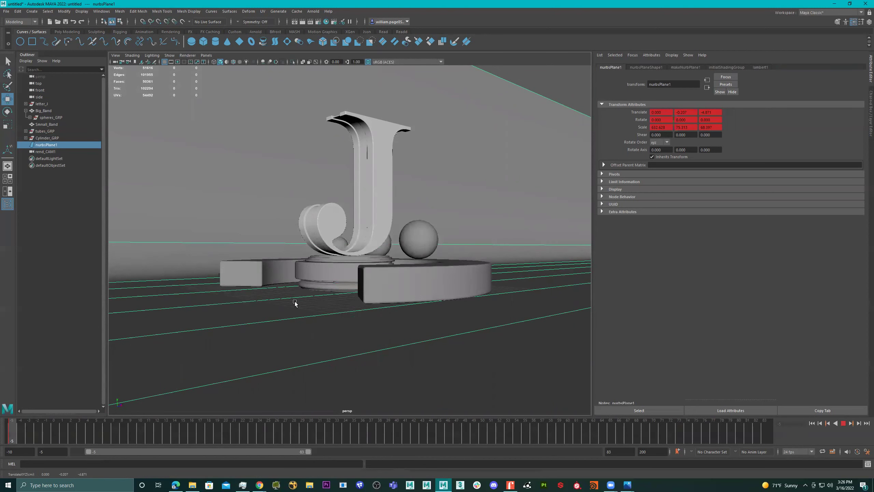
scroll(433, 301, "up", 5)
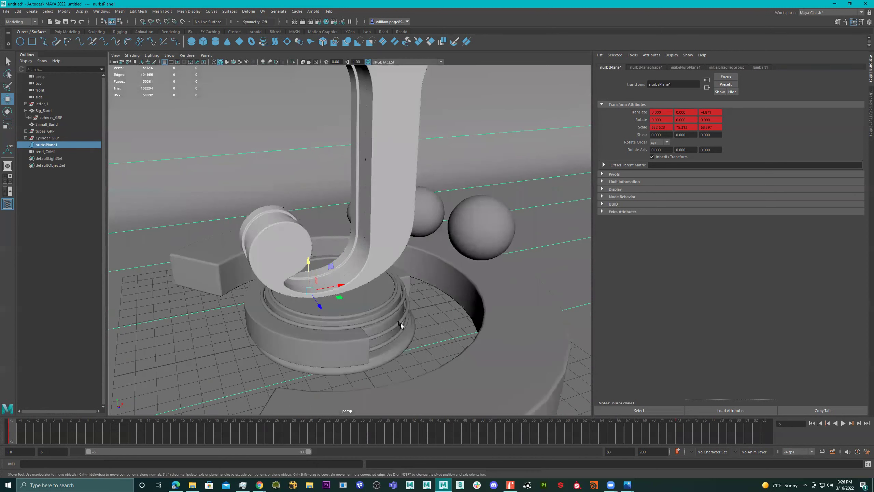
- Select the thin ring pTorus4, key its scale at frame -5, then key scale 1.411 at frame 15
left_click(387, 328)
left_click_drag(387, 328, 430, 334, "alt")
key("r")
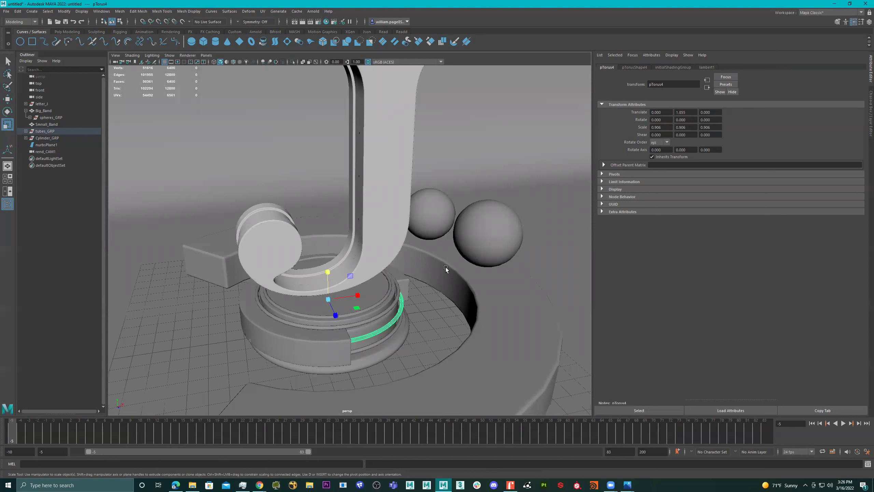
key("s")
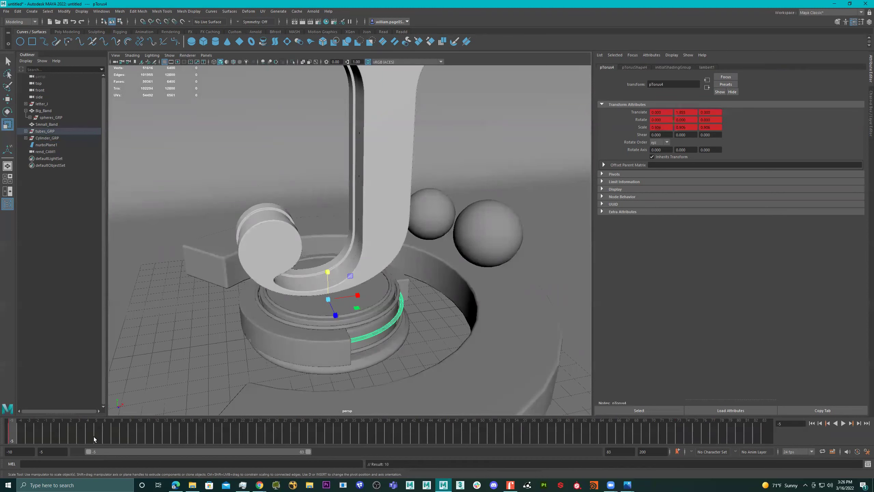
left_click(182, 436)
left_click_drag(327, 299, 388, 312)
key("s")
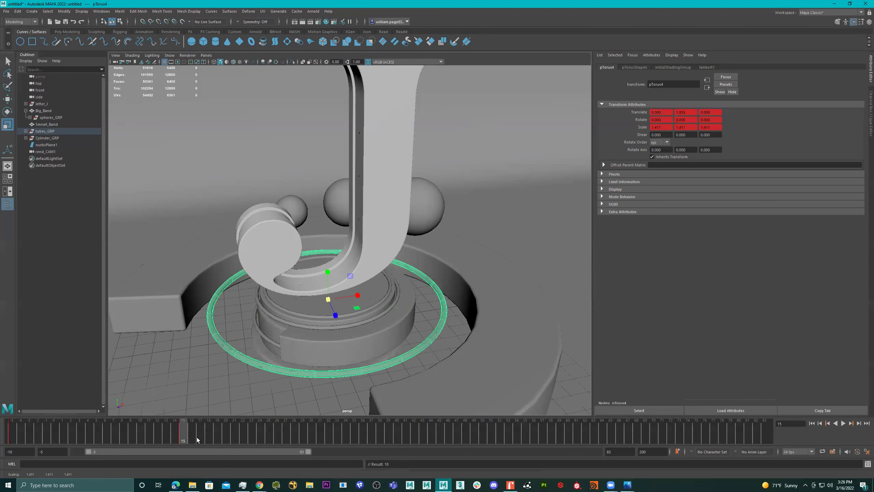
- Key the ring's scale at 1.181 on frame 27, 1.637 on frame 39 and 1.250 on frame 57
left_click_drag(198, 434, 290, 434)
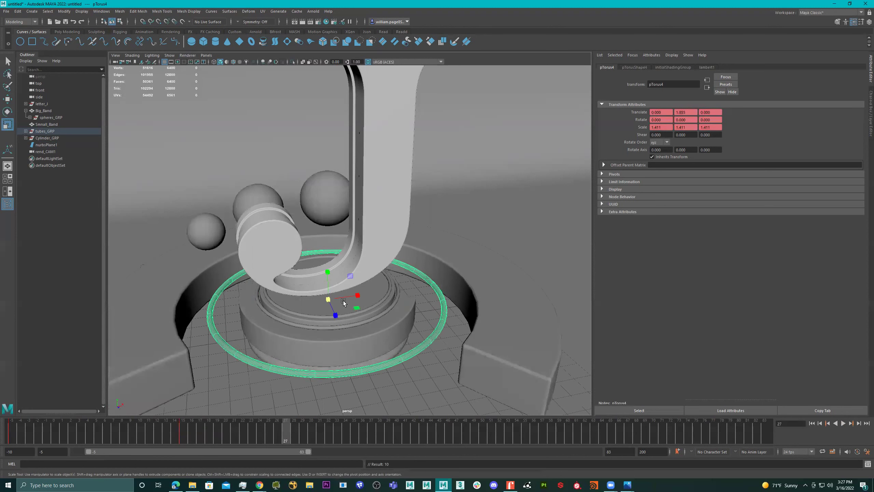
left_click_drag(321, 302, 304, 305)
key("s")
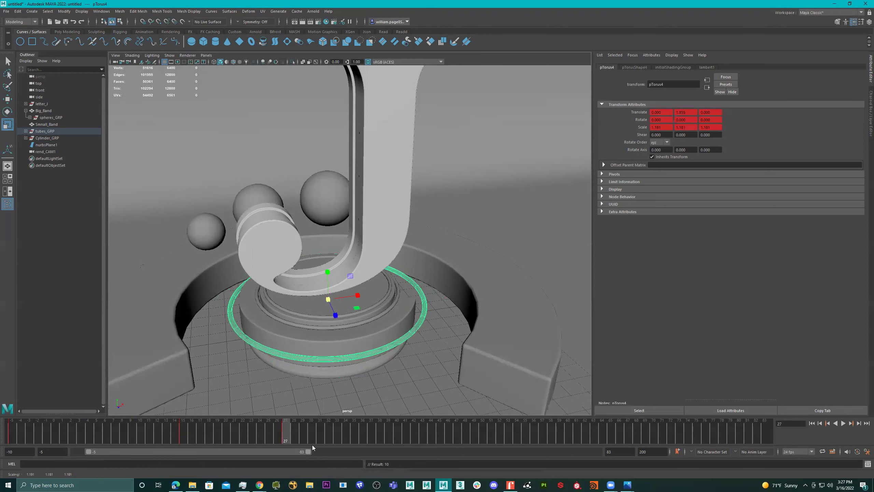
left_click_drag(318, 436, 388, 438)
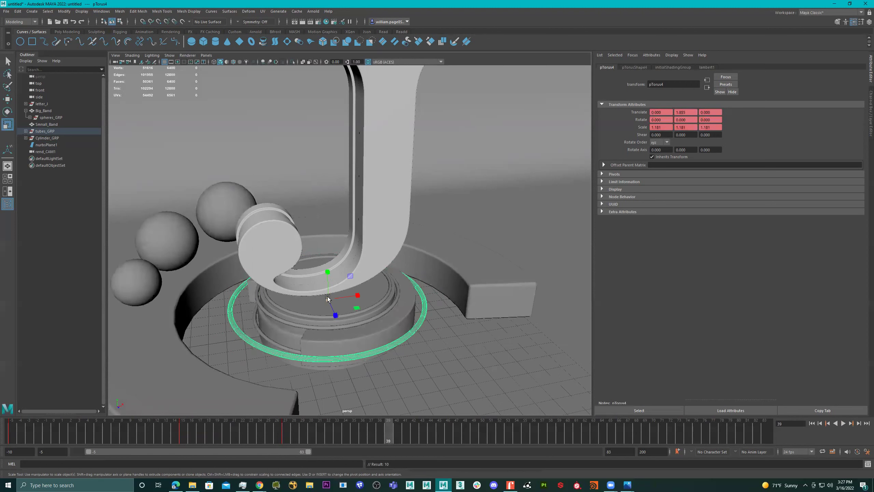
left_click_drag(327, 298, 382, 322)
key("s")
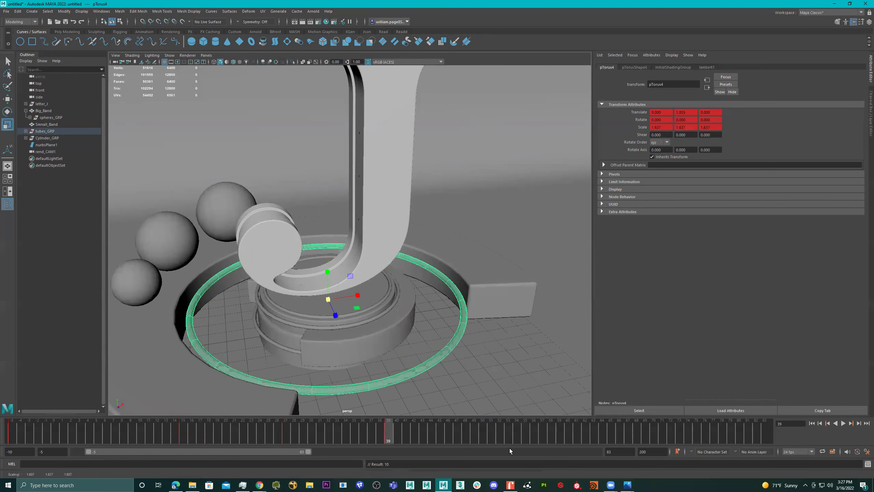
left_click(542, 434)
left_click_drag(325, 299, 283, 303)
key("s")
- Key the ring at scale 1.569 on frame 74 and shrink it to 1.425 at frame 83
left_click(686, 429)
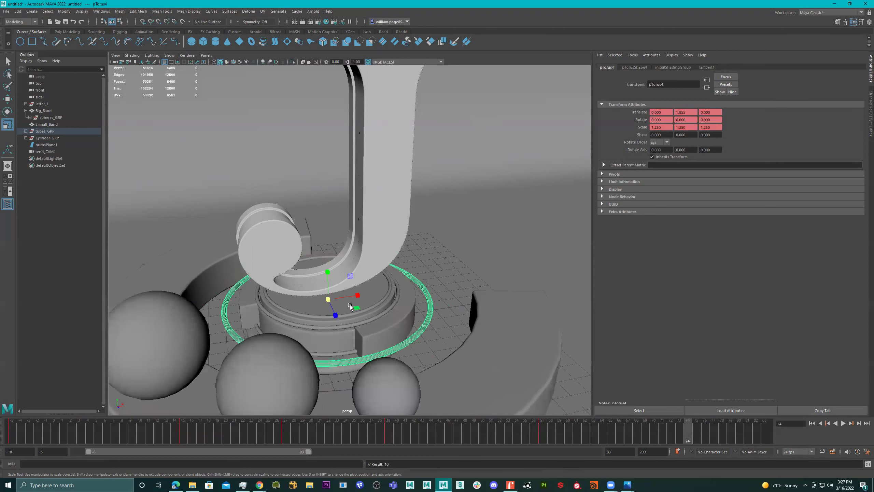
left_click_drag(339, 302, 367, 310)
key("s")
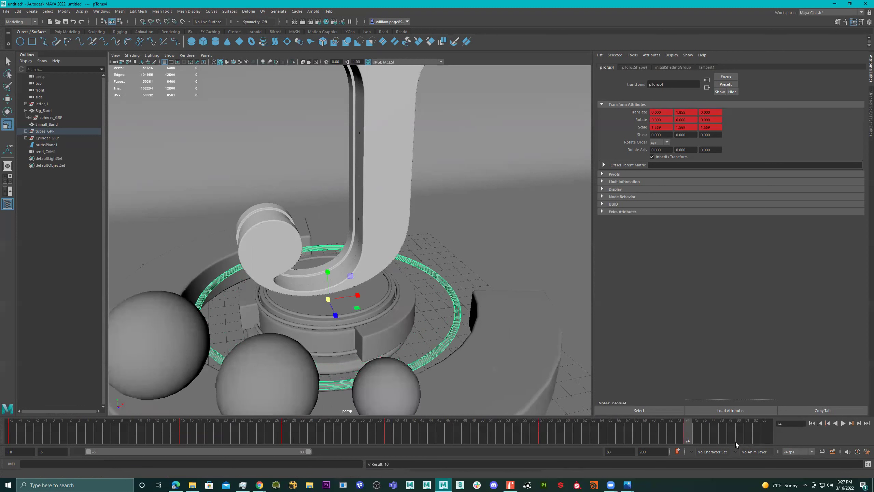
left_click_drag(700, 434, 778, 438)
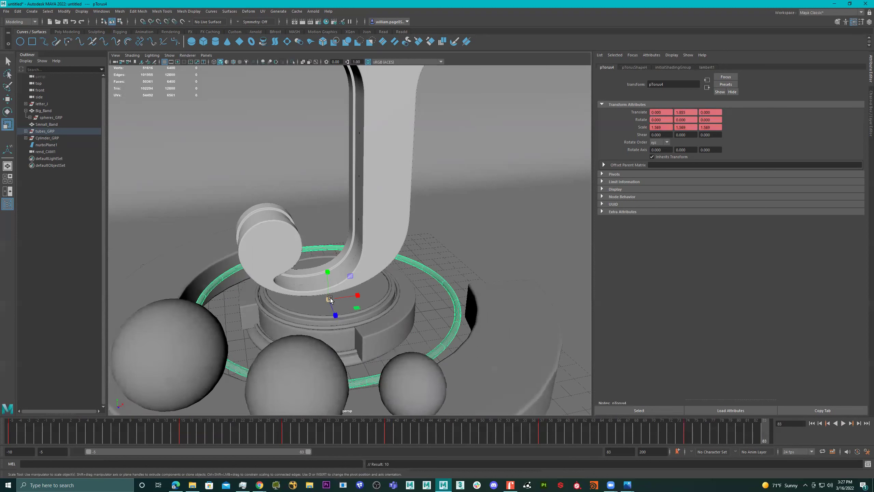
left_click_drag(330, 300, 333, 309)
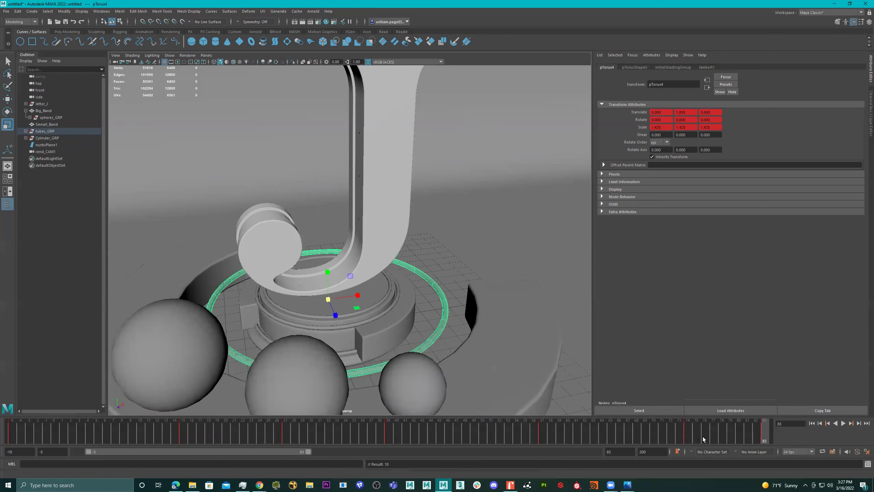
- Play back the ring's pulsing animation, then scrub to frame 34 and the frame-39 key
key("alt+v")
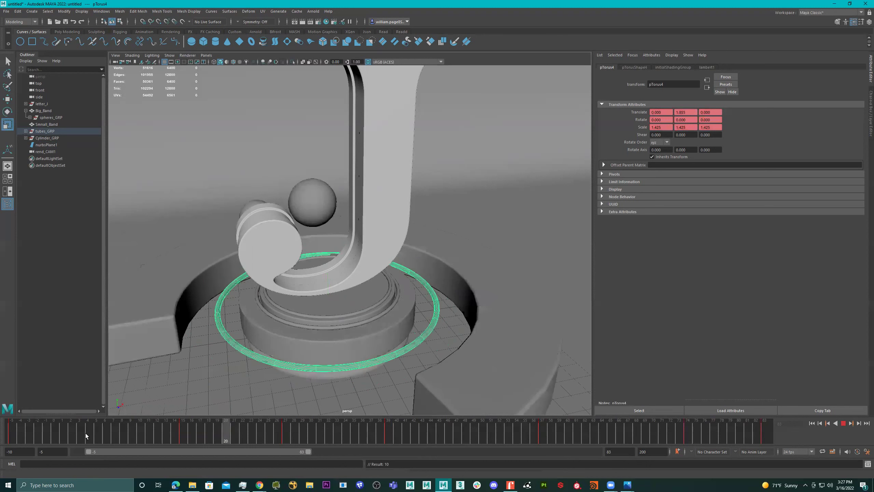
key("alt+shift+v")
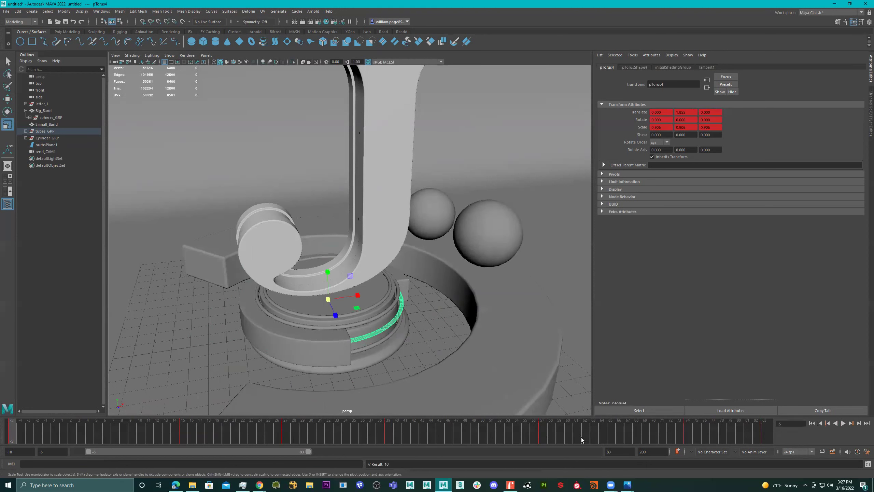
left_click(842, 423)
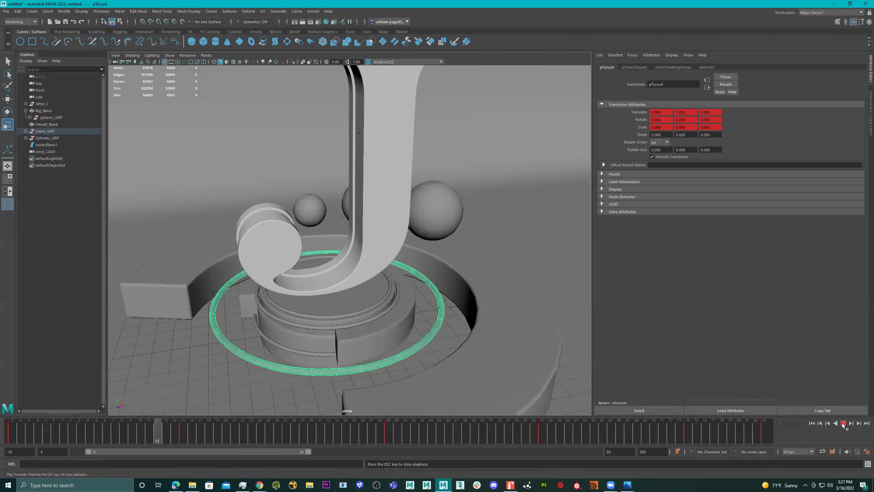
left_click(843, 423)
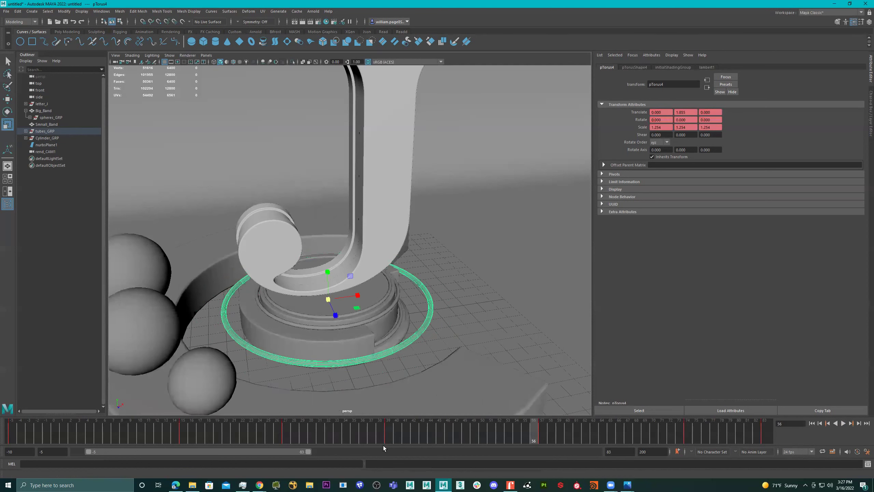
left_click_drag(385, 433, 345, 437)
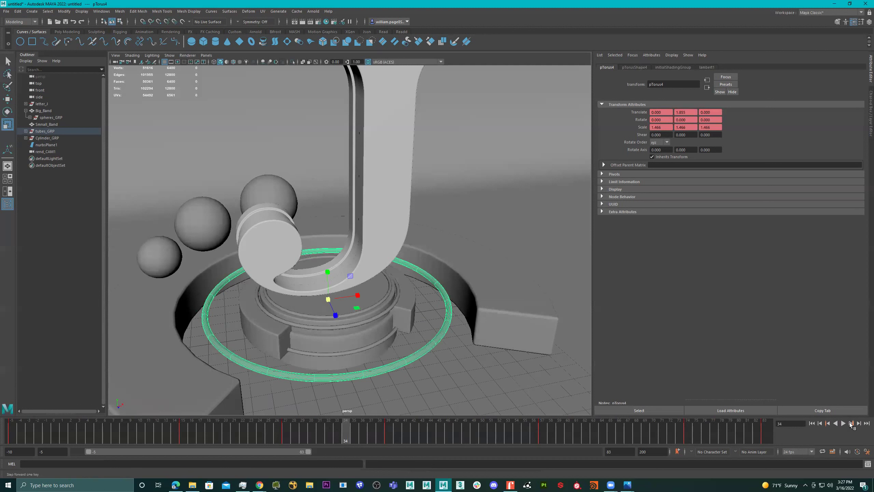
left_click(851, 424)
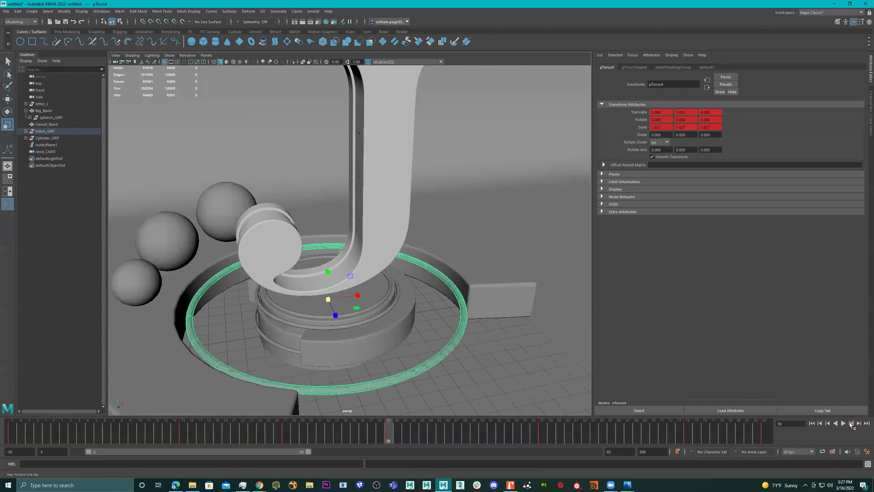
- Delete the ring's scale key at frame 39, preview playback, and show the Channel Box
right_click(388, 428)
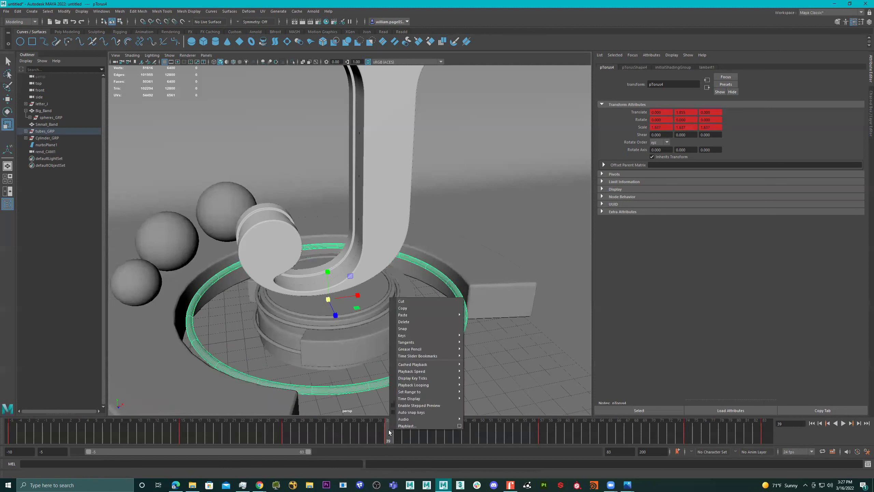
left_click(417, 322)
key("alt+v")
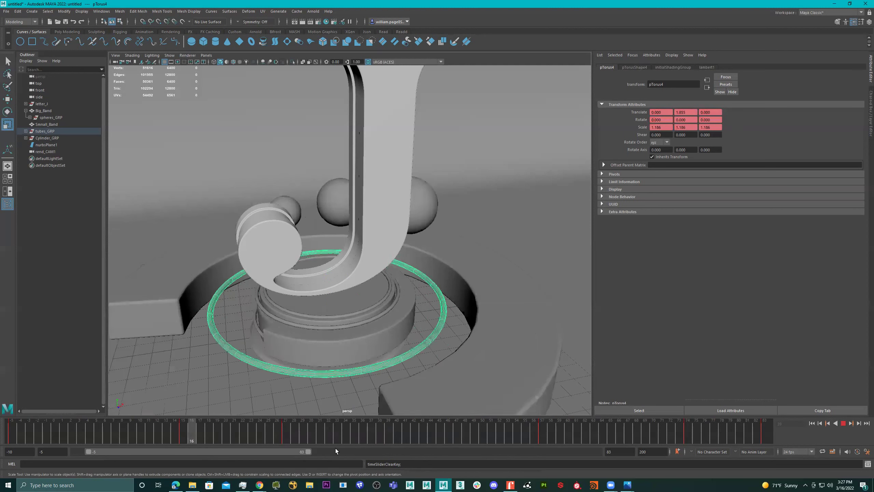
key("alt+v")
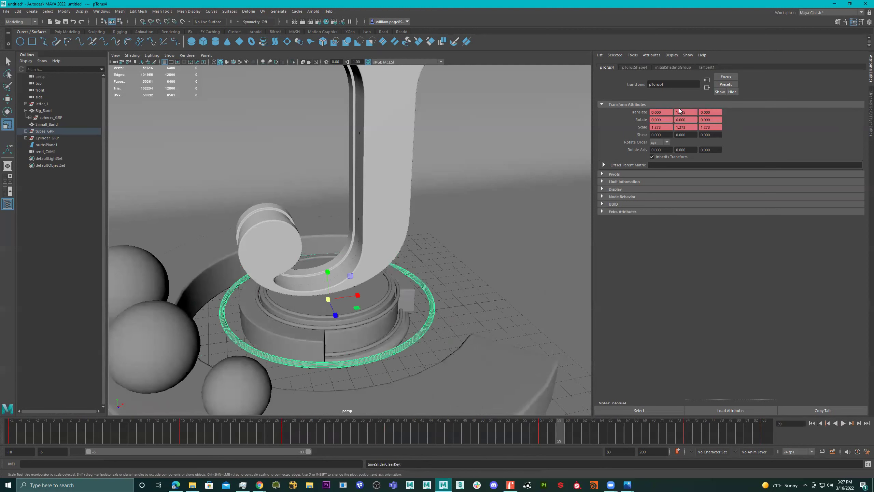
left_click(869, 108)
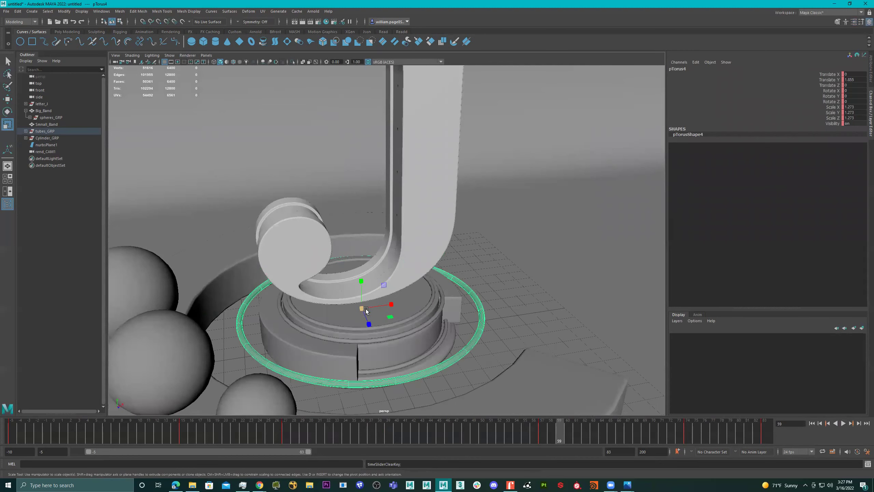
- Scale the ring to 1.36, then break the Translate Y connection, play back, and undo
middle_click_drag(369, 309, 376, 312)
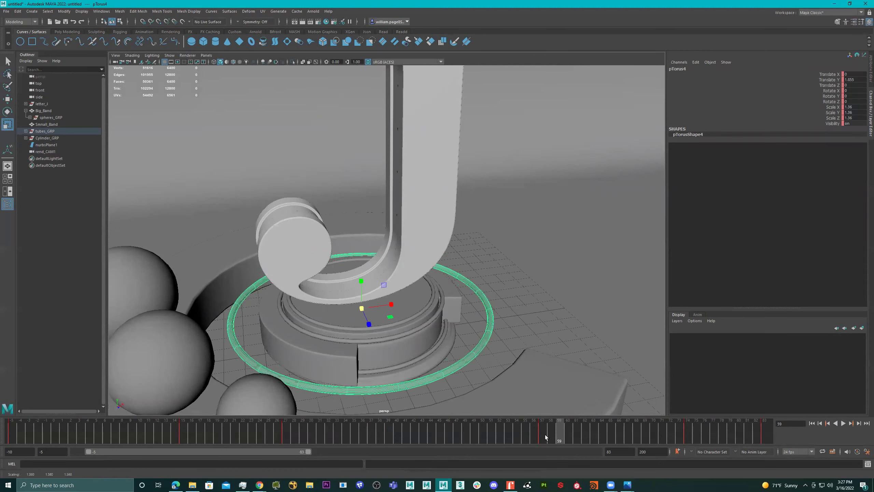
mouse_move(535, 434)
left_mouse_down()
mouse_move(523, 434)
mouse_move(541, 435)
left_mouse_up()
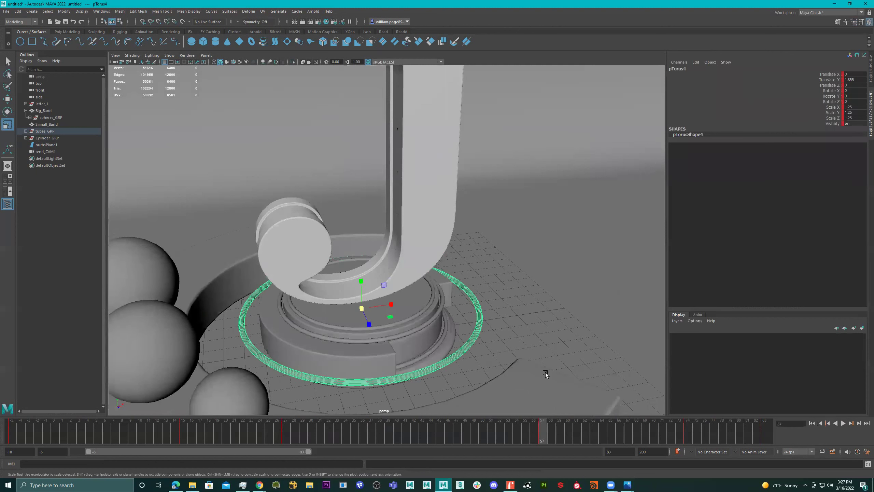
right_click(830, 80)
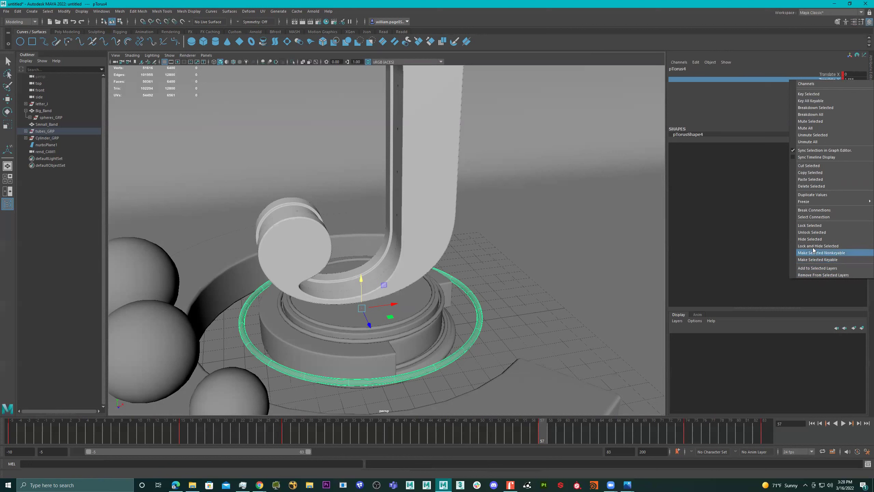
left_click(815, 210)
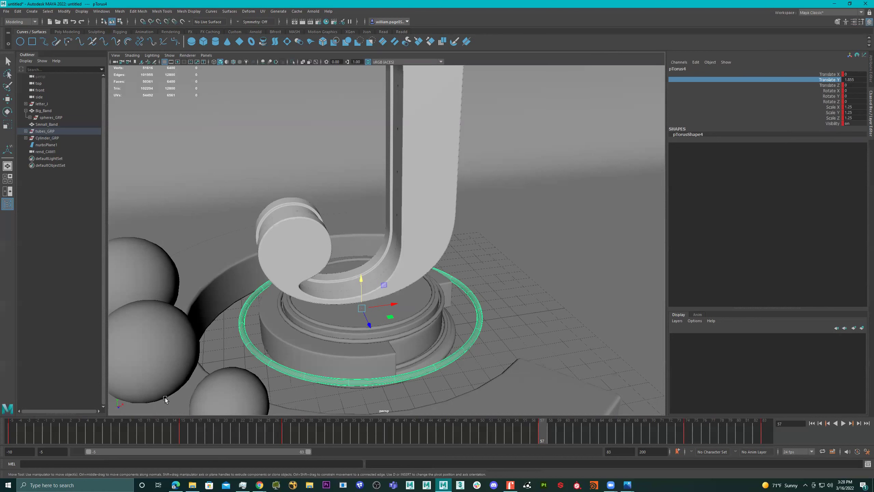
key("alt+v")
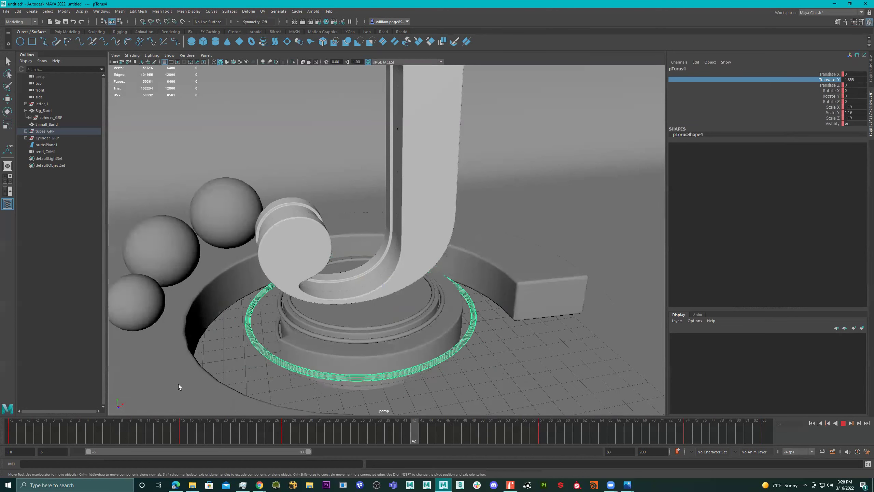
key("alt+v")
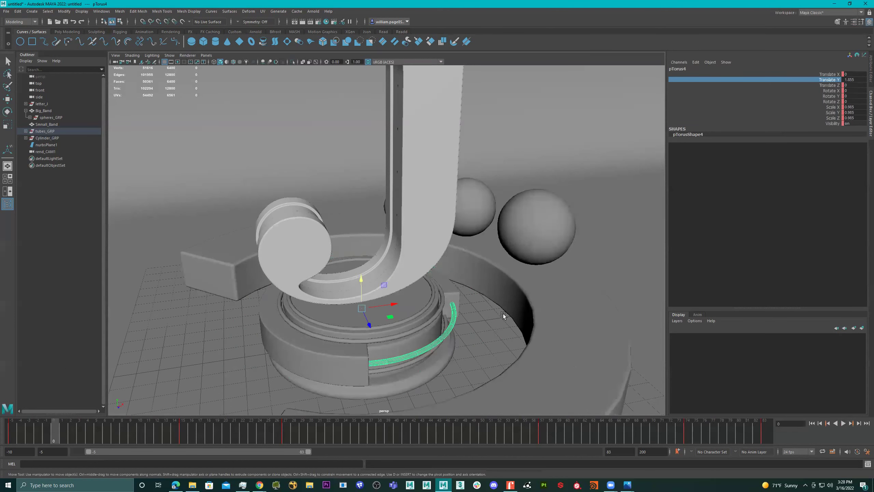
key("ctrl+z")
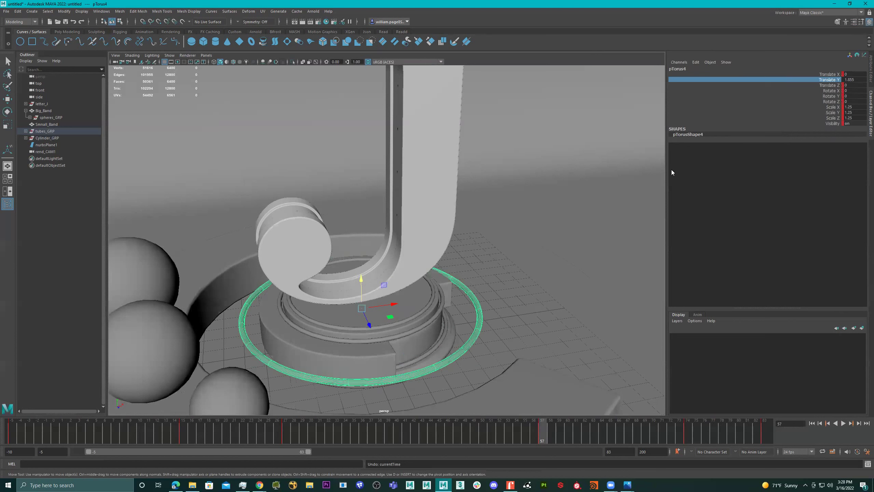
key("ctrl+z")
- Inspect the ring's attributes and Rotate Y channel options without making changes
key("r")
left_click(870, 67)
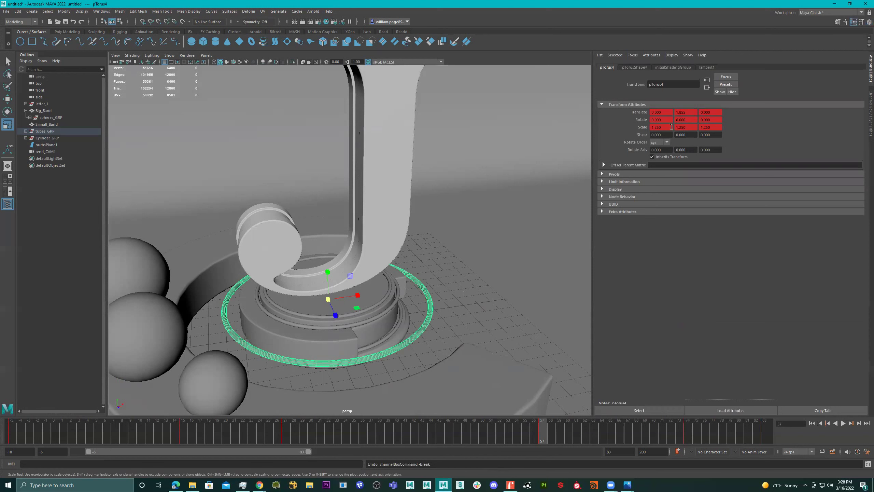
right_click(690, 112)
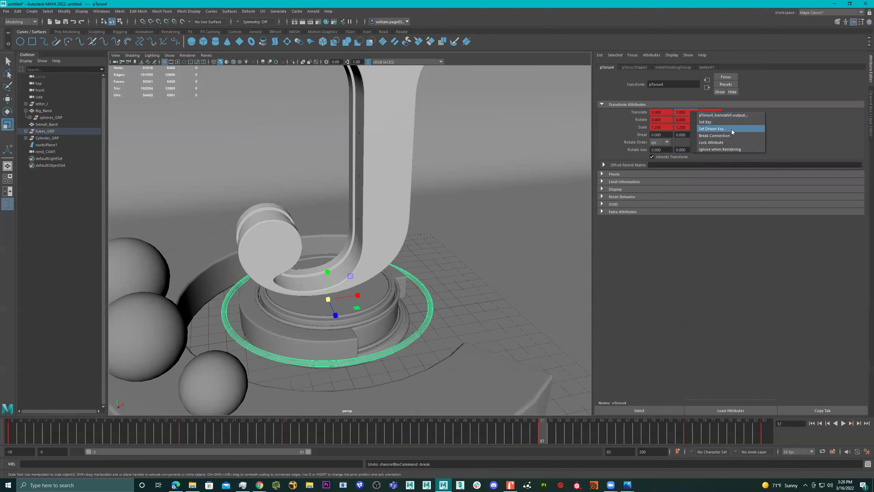
left_click(871, 114)
left_click(832, 96)
right_click(832, 96)
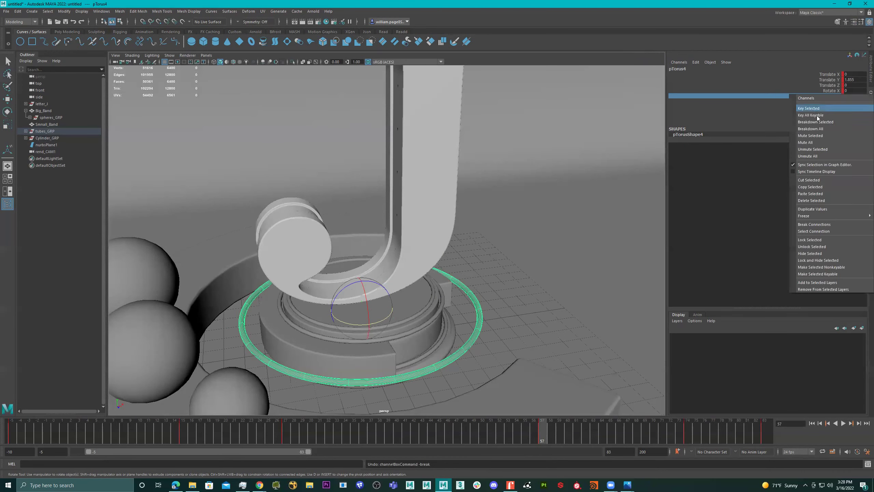
left_click(690, 78)
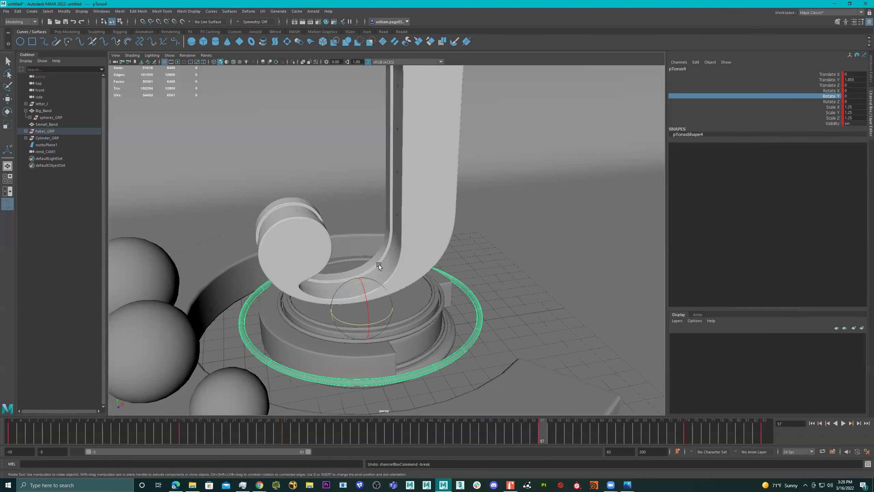
- Break connections on the Rotate Z and Scale X channels, then undo it
left_click_drag(838, 102, 836, 107)
right_click(837, 108)
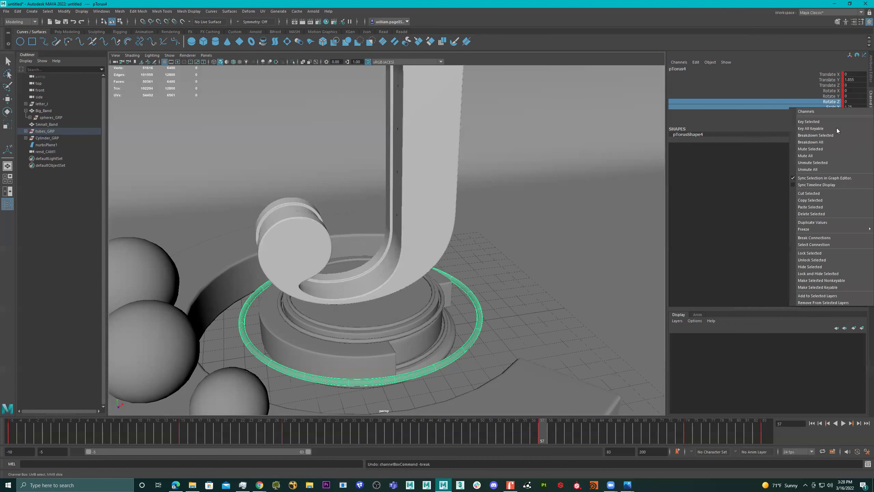
left_click(829, 237)
key("ctrl+z")
left_click_drag(475, 303, 303, 103, "alt")
left_click(206, 55)
- Look through rend_CAM1, play the animation to frame 40, and select the small sphere
mouse_move(224, 62)
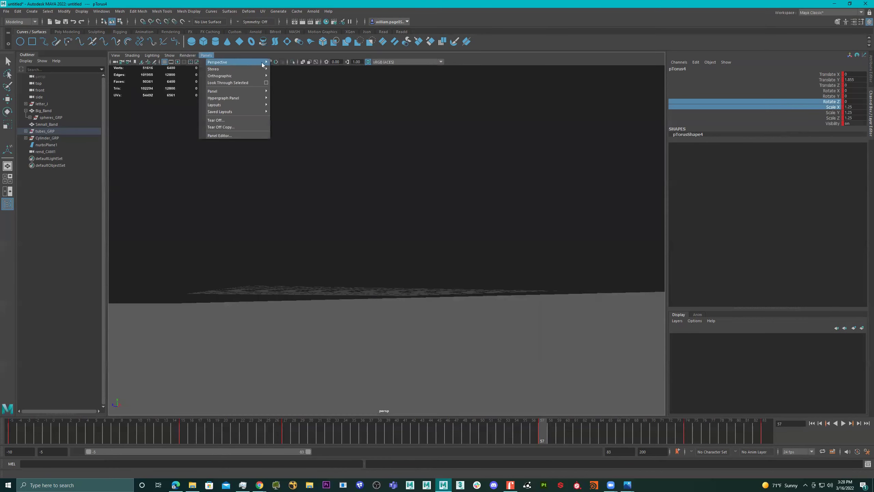
left_click(291, 70)
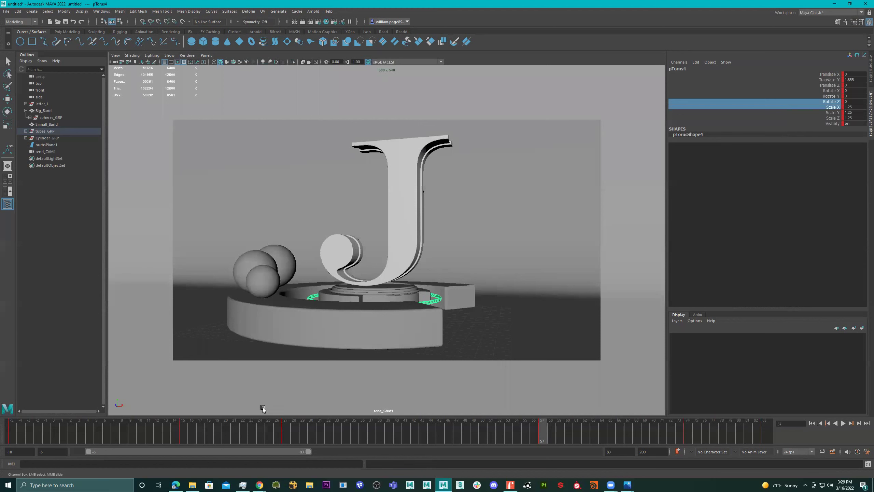
key("alt+v")
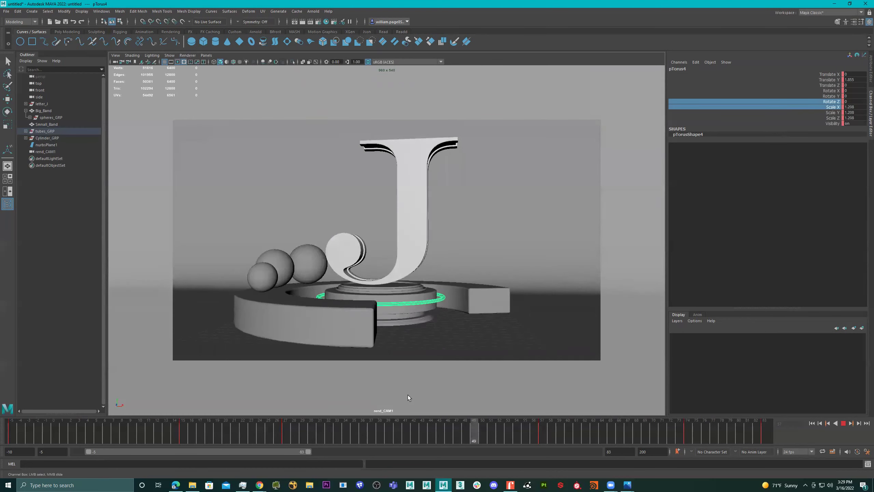
key("alt+v")
left_click(272, 270)
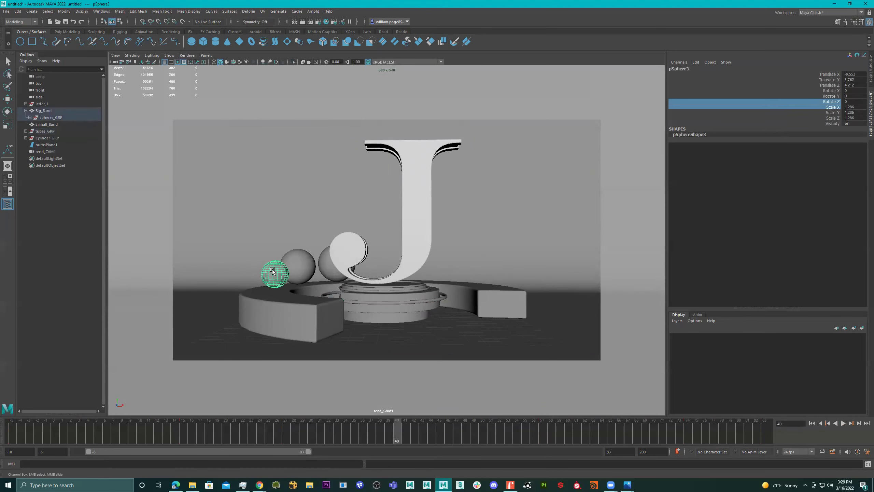
- Switch the viewport back to the persp camera and frame the J scene
left_click(206, 55)
mouse_move(241, 62)
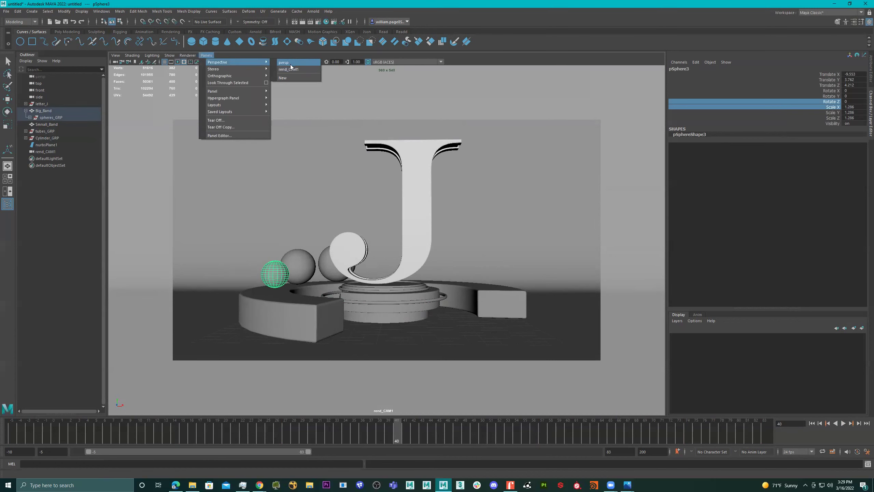
left_click(291, 62)
left_click_drag(345, 247, 351, 270, "alt")
scroll(256, 278, "up", 3)
- In the maximised front view, drag the small sphere's pivot down to its base
key("w")
key("space")
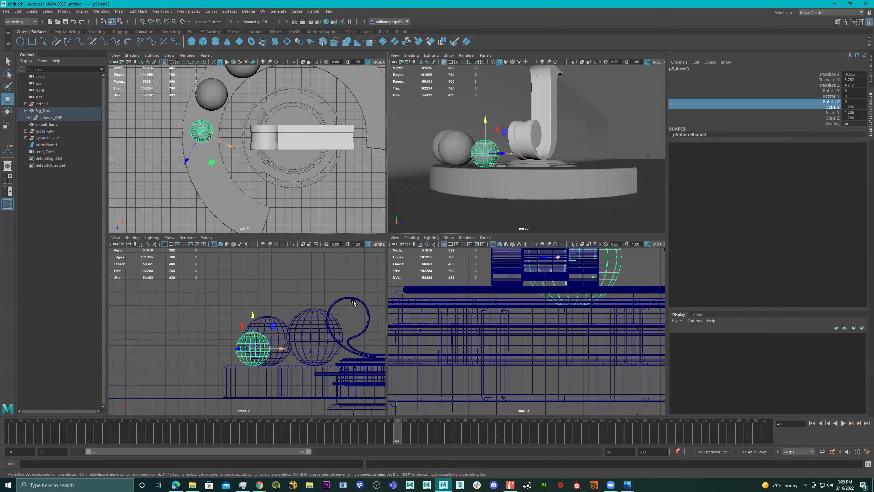
key("space")
scroll(400, 273, "up", 5)
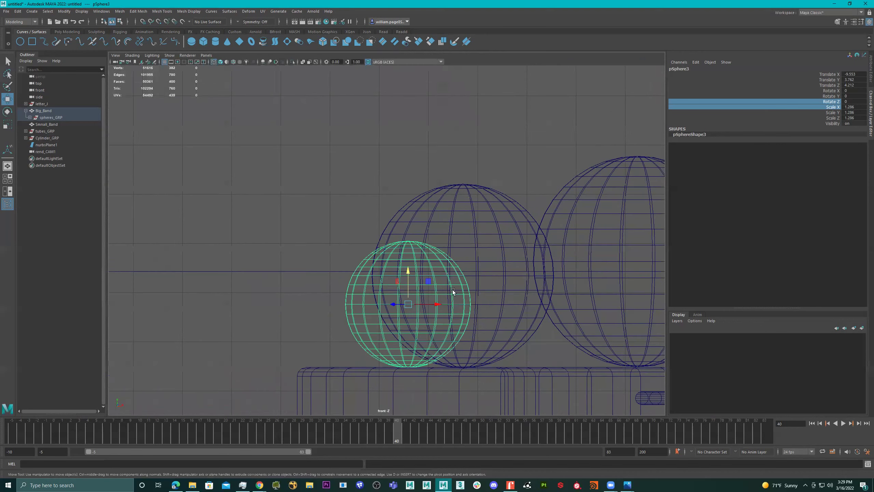
scroll(499, 278, "up", 8)
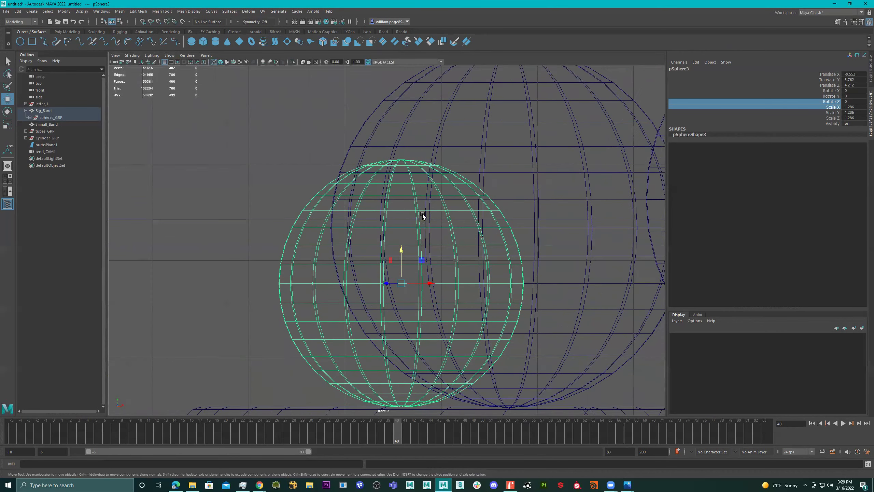
middle_click_drag(425, 224, 454, 232, "alt")
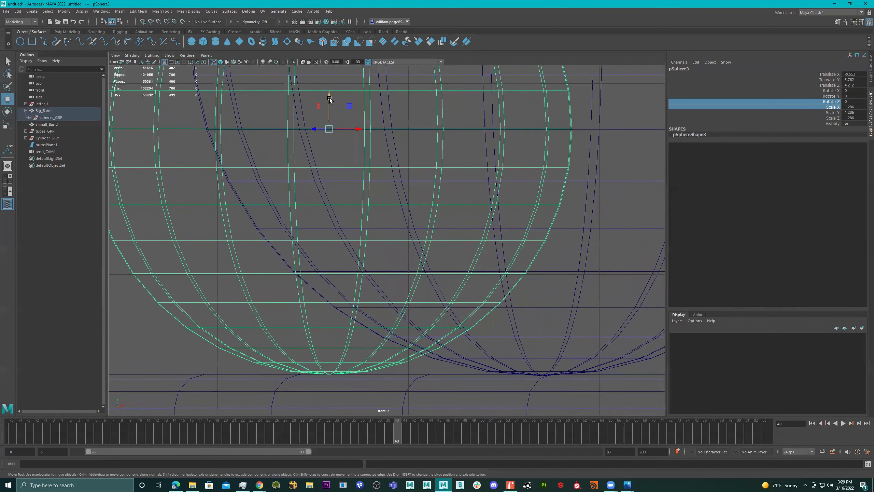
left_click_drag(329, 100, 340, 343)
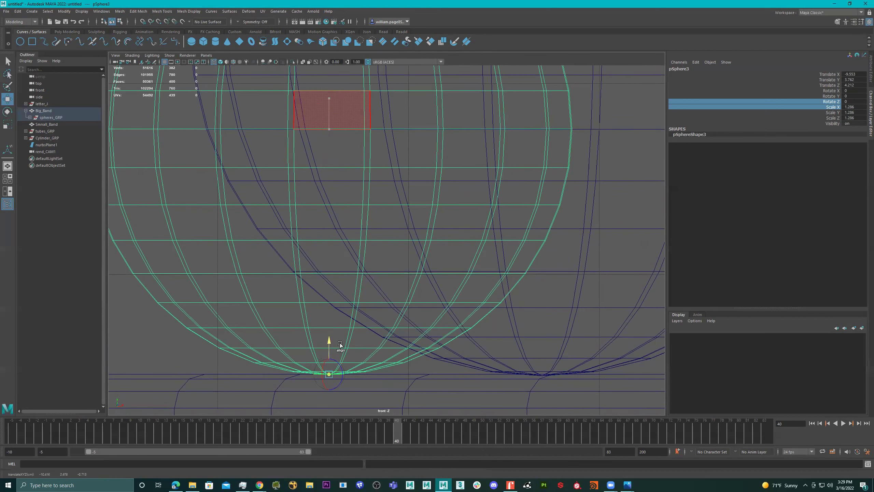
- Return to the perspective view and rewind the animation to frame -5
key("space")
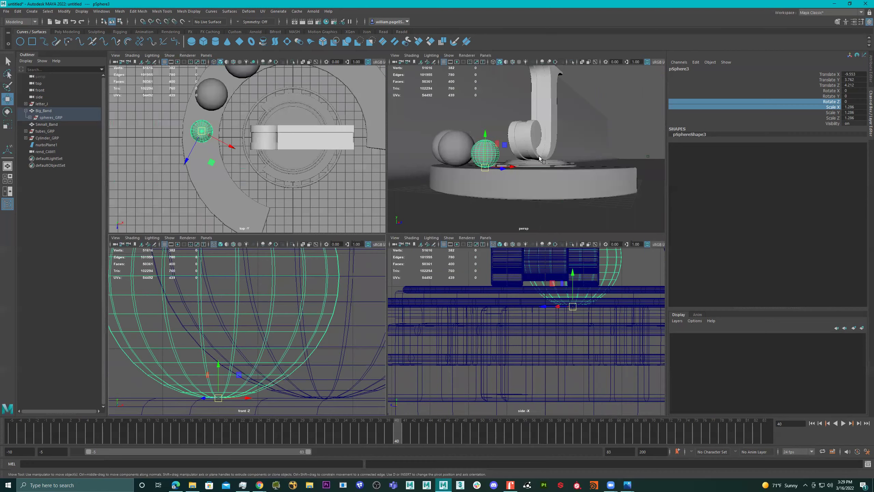
key("space")
left_click_drag(485, 214, 241, 295, "alt")
left_click_drag(58, 432, 12, 432)
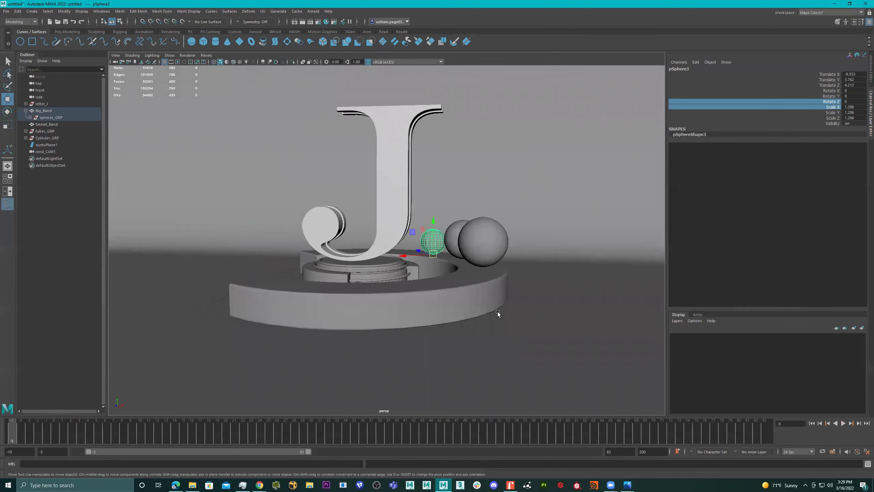
left_click_drag(347, 220, 397, 127, "alt")
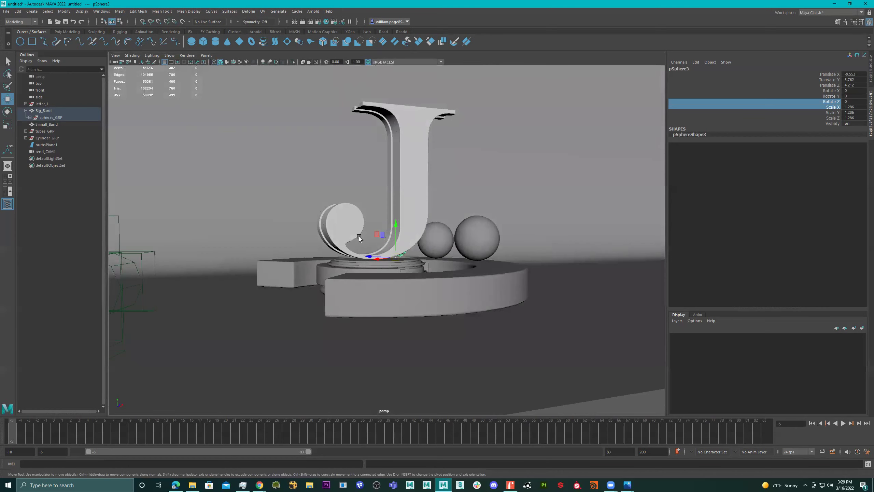
- View through rend_CAM1 and key the small sphere's scale at frame 4
left_click(206, 55)
mouse_move(238, 62)
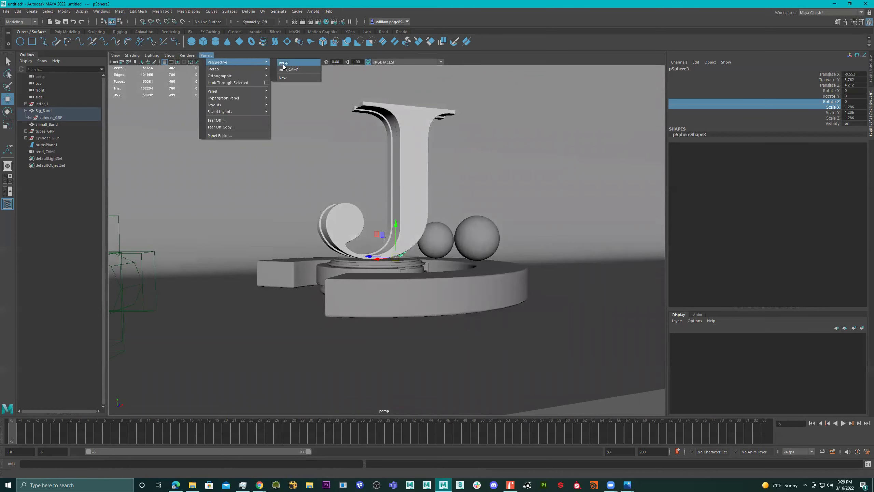
left_click(289, 69)
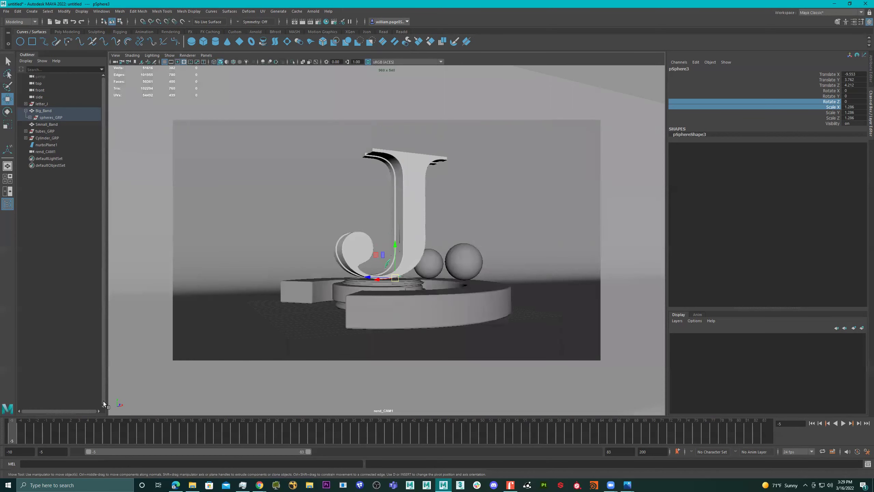
key("alt+v")
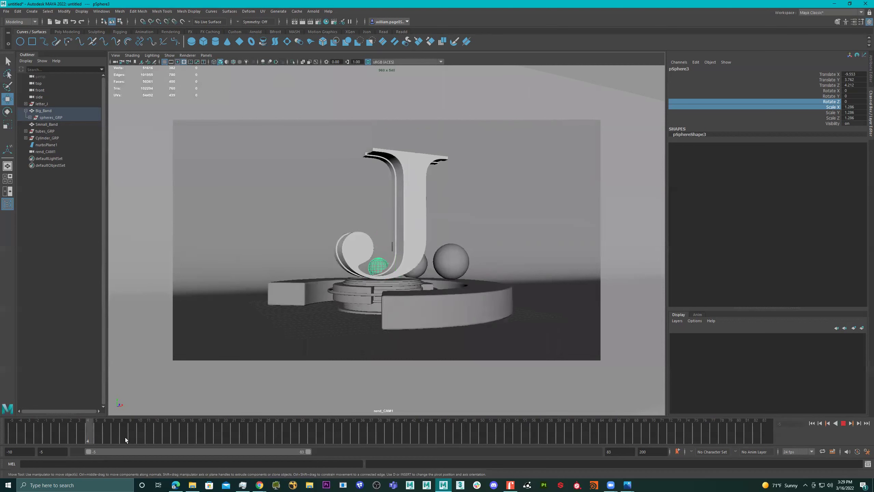
left_click(219, 442)
left_click_drag(134, 437, 90, 434)
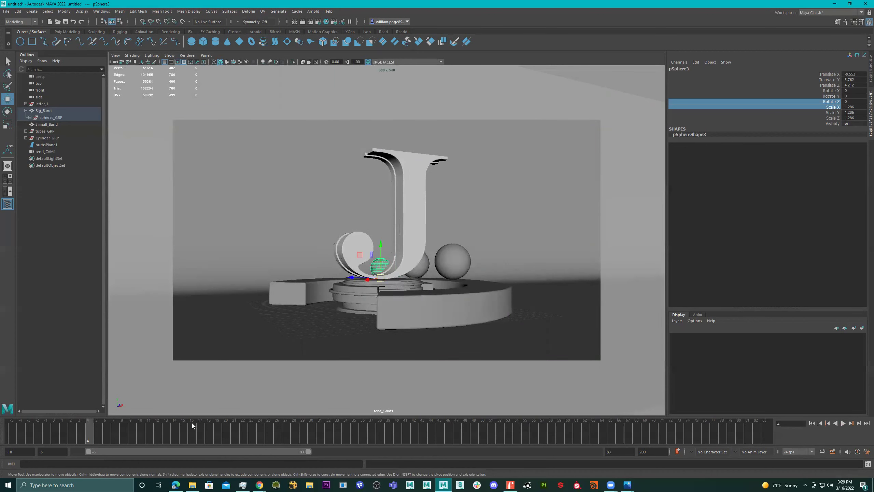
key("s")
- Key the sphere's scale at 0.704 on frame 19 and 1.357 on frame 31
left_click_drag(95, 431, 217, 435)
key("r")
left_click_drag(344, 279, 329, 285)
key("s")
left_click_drag(228, 432, 322, 430)
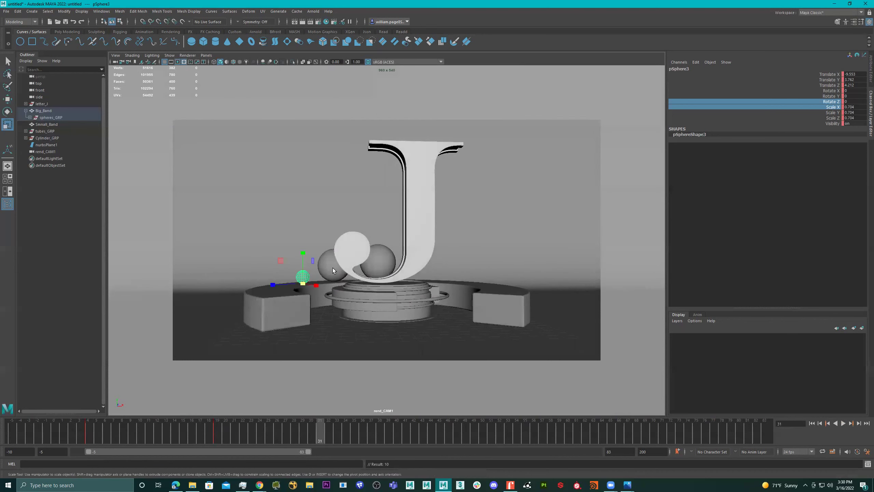
left_click_drag(301, 284, 357, 339)
key("s")
- Scale the sphere to 1.051 at frame 59 and about 1.3 at frame 83, then play back
left_click_drag(325, 436, 559, 436)
left_click_drag(273, 299, 254, 300)
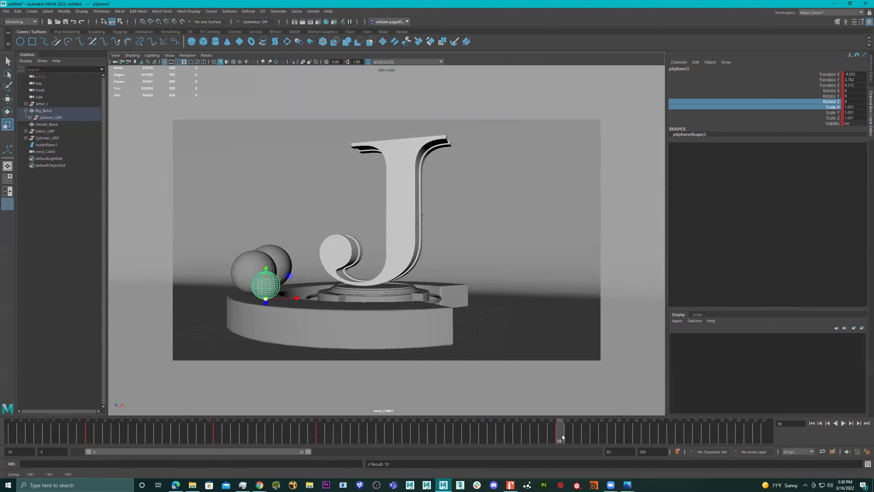
left_click_drag(560, 437, 764, 435)
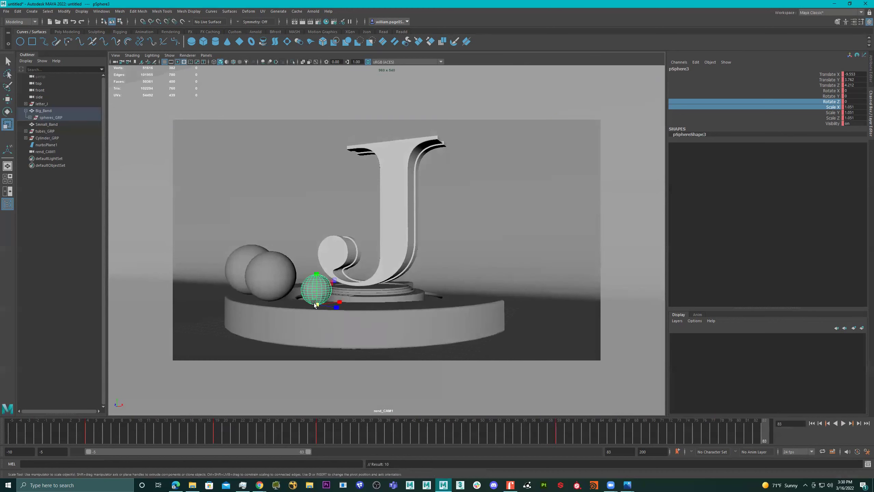
left_click_drag(315, 304, 327, 308)
key("alt+v")
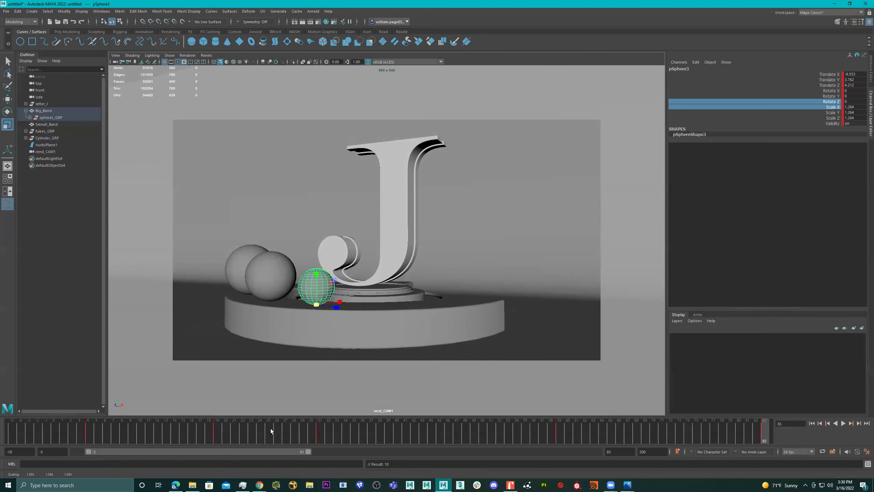
key("alt+shift+v")
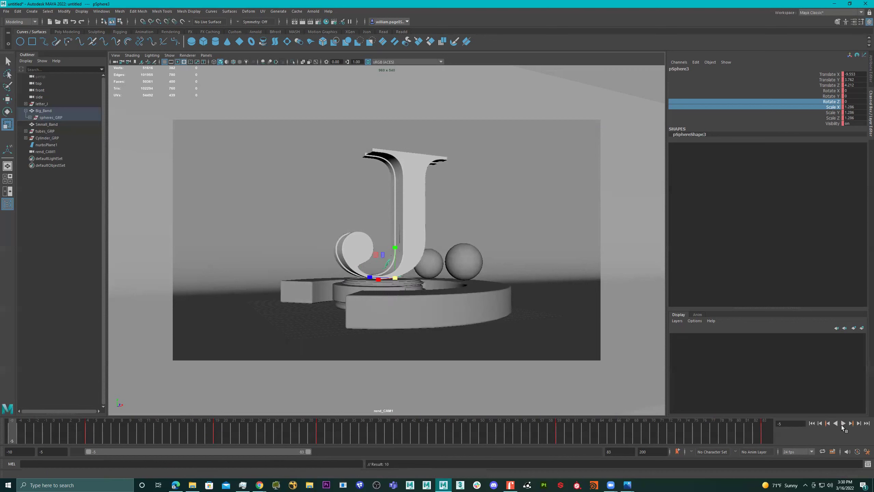
left_click(843, 424)
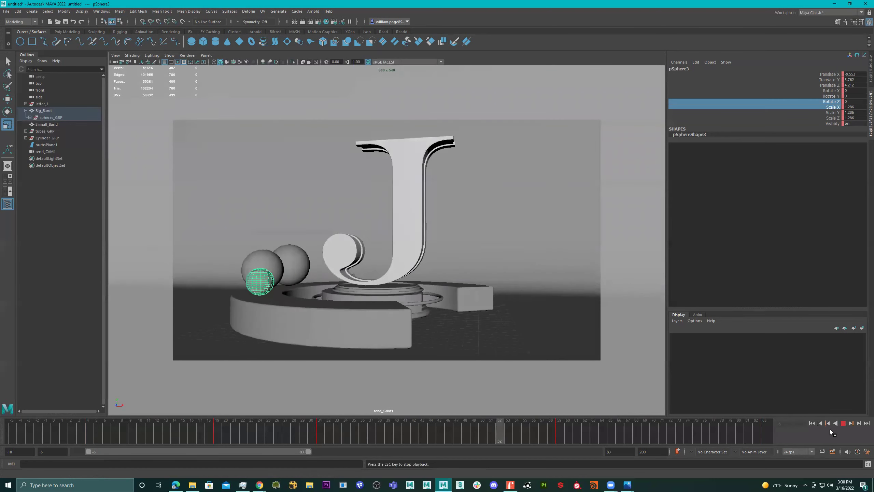
- Stop playback, select the large back sphere pSphere2, and switch to the persp camera
left_click(844, 422)
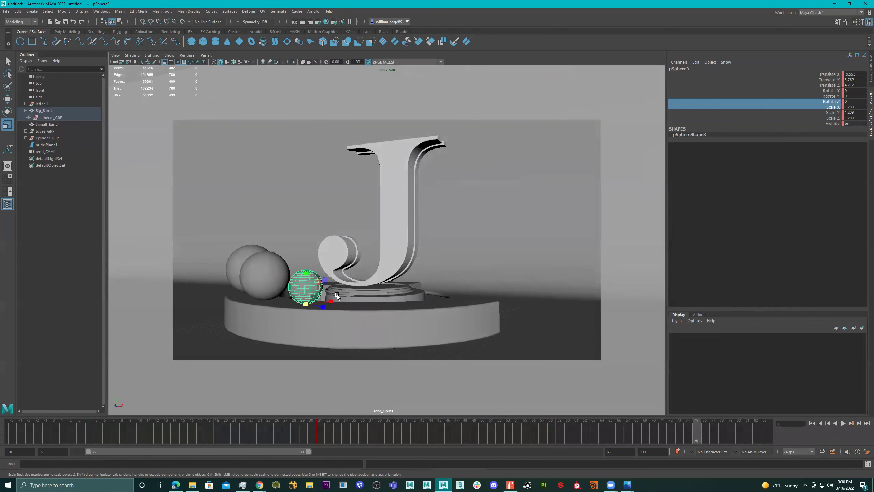
left_click(243, 253)
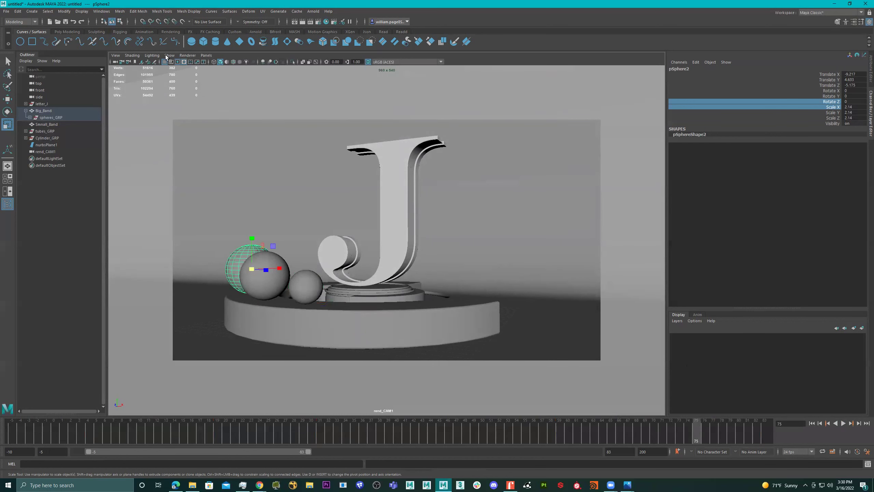
left_click(206, 56)
mouse_move(259, 63)
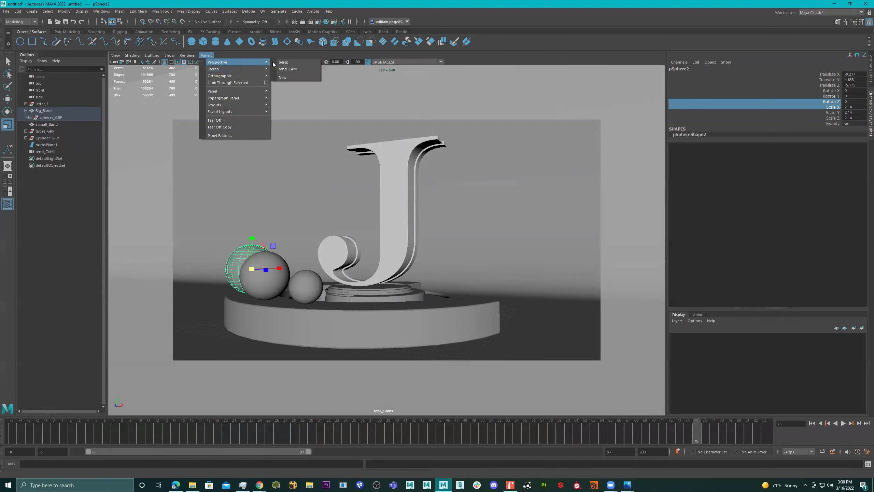
left_click(283, 62)
left_click_drag(366, 188, 373, 247, "alt")
- In the maximised front view, move pSphere2's pivot down to its base
key("space")
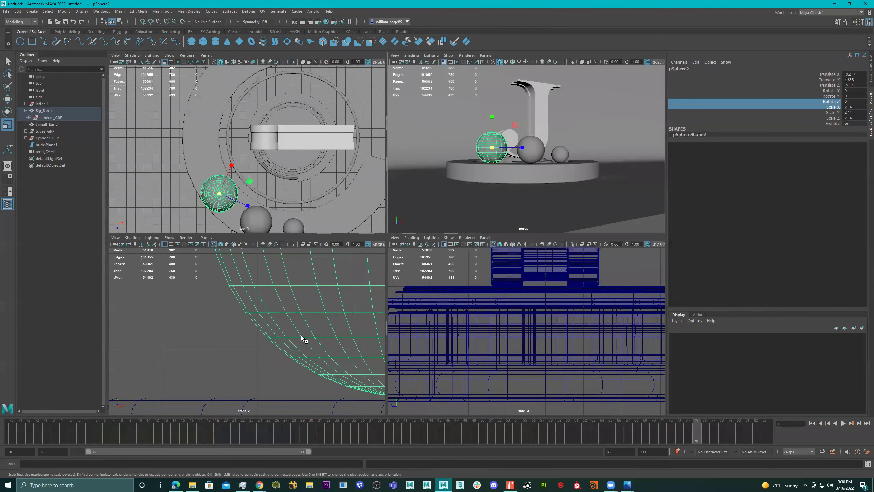
scroll(302, 337, "down", 4)
key("space")
scroll(459, 212, "up", 5)
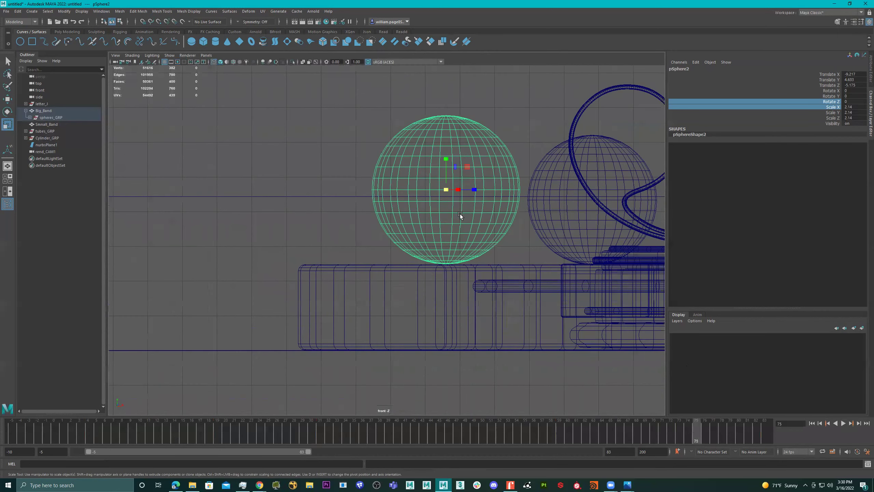
key("d")
left_click_drag(446, 160, 448, 234)
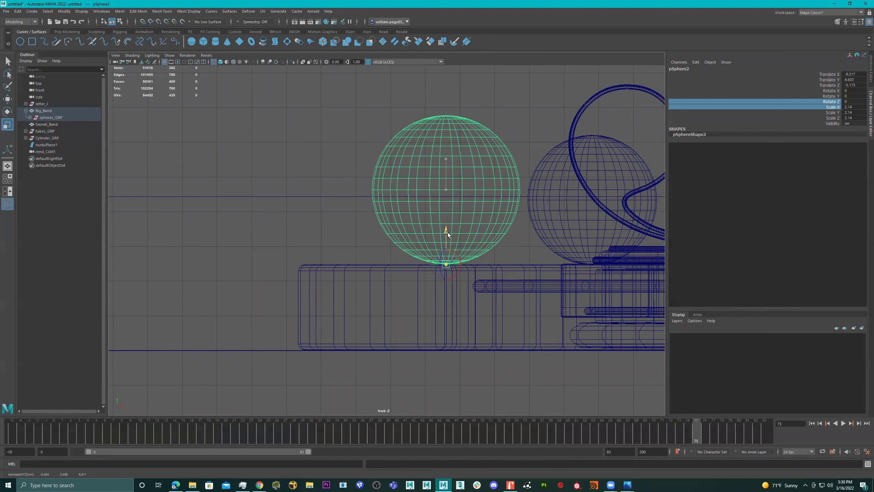
key("d")
- Return to a raised perspective view of the J and play the animation to check it
key("space")
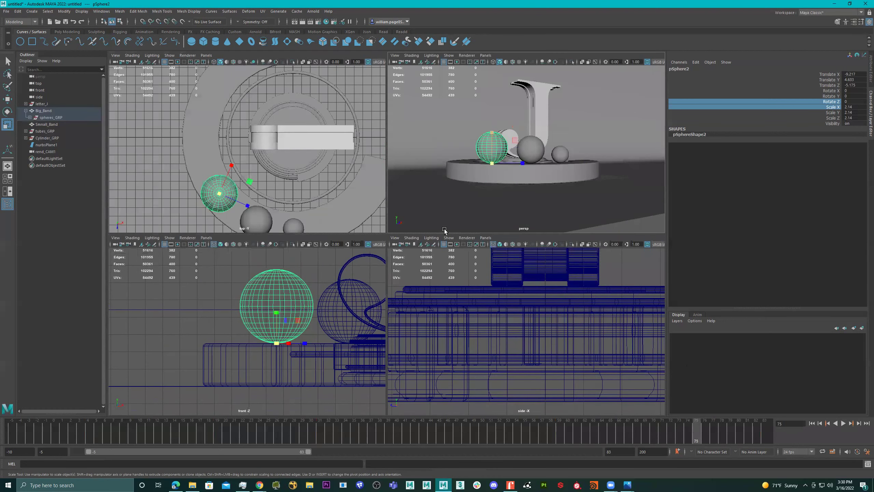
key("space")
left_click_drag(341, 274, 261, 301, "alt")
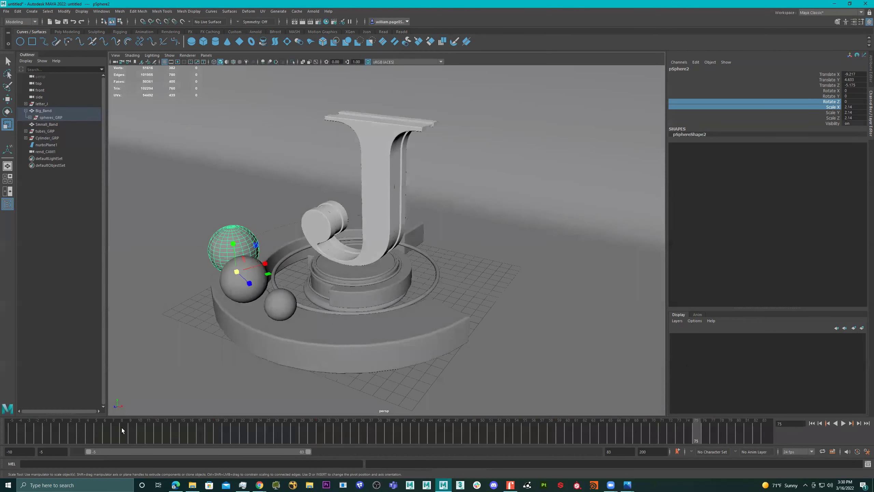
key("alt+v")
left_click(92, 419)
left_click(206, 55)
- Through rend_CAM1, key the large sphere's scale at 2.602 on frame -5
mouse_move(262, 62)
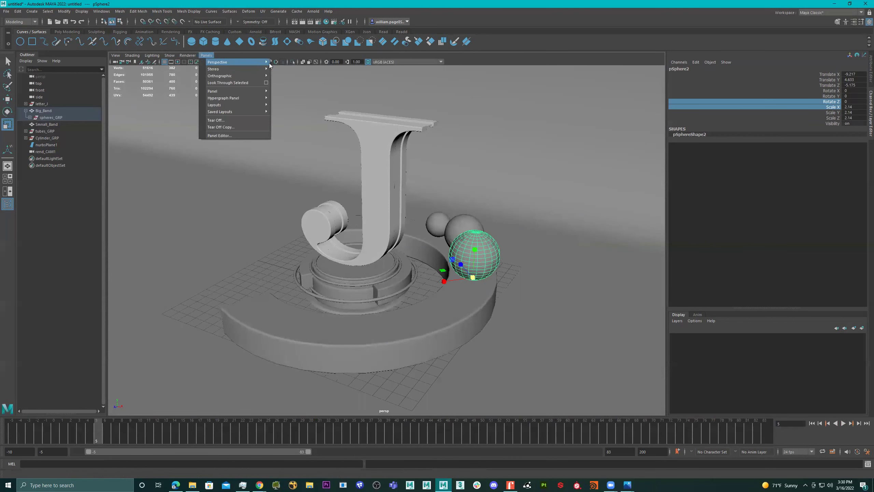
left_click(291, 70)
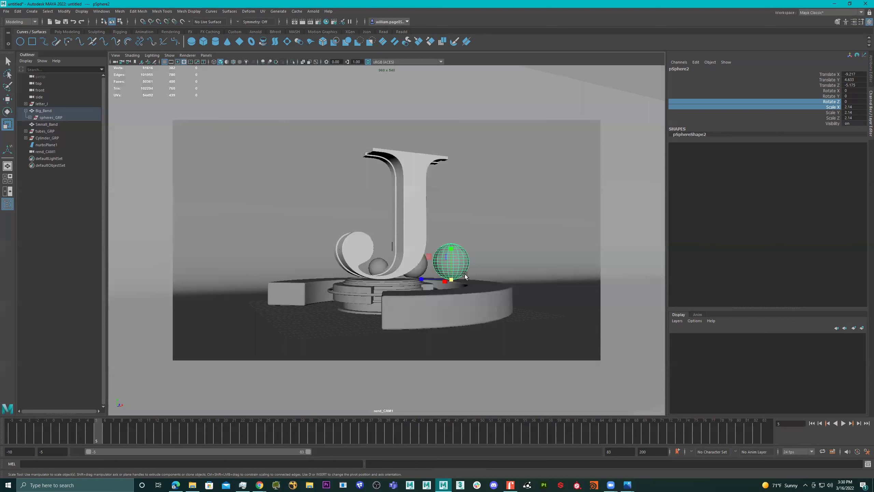
key("alt+shift+v")
left_click_drag(464, 281, 473, 288)
key("s")
- Shrink the sphere to 2.382 at frame 11, then key it at about 3.6 on frame 29
left_click(147, 439)
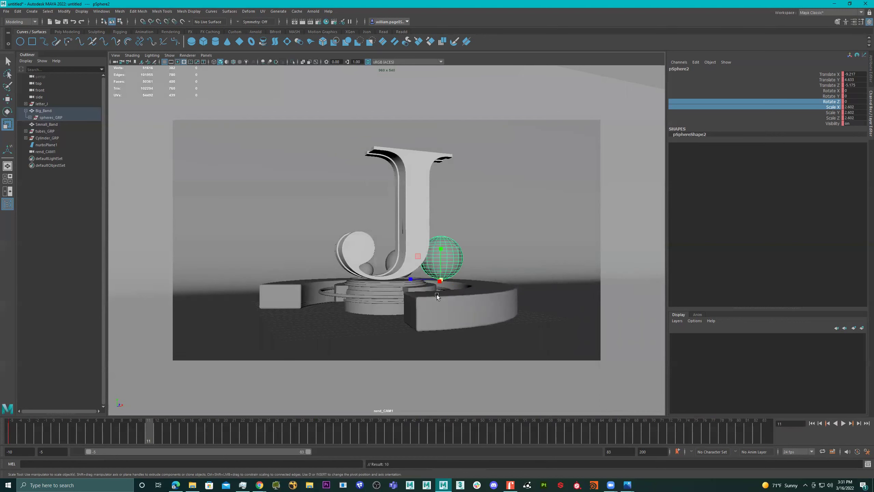
left_click_drag(441, 279, 366, 327)
left_click_drag(159, 435, 302, 436)
left_click_drag(385, 277, 413, 283)
key("s")
- Key the sphere at about 2.52 on frame 38, then at 3.127, checking the motion with playback
left_click_drag(300, 436, 380, 436)
left_click_drag(344, 284, 320, 288)
key("s")
key("alt+v")
key("alt+v")
left_click_drag(288, 284, 315, 286)
key("s")
key("alt+v")
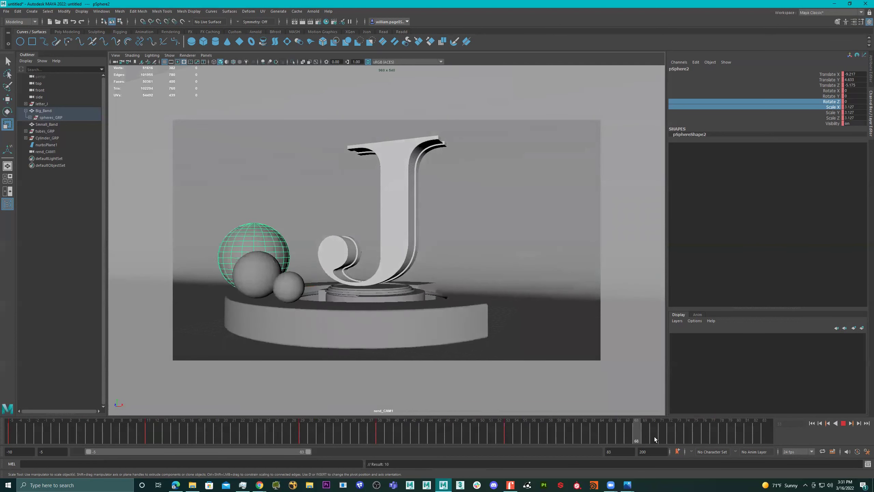
- Scale the sphere to 2.717 at frame 64 and 3.13 at frame 68, then key about 2.1 at frame 83
left_click_drag(690, 440, 603, 438)
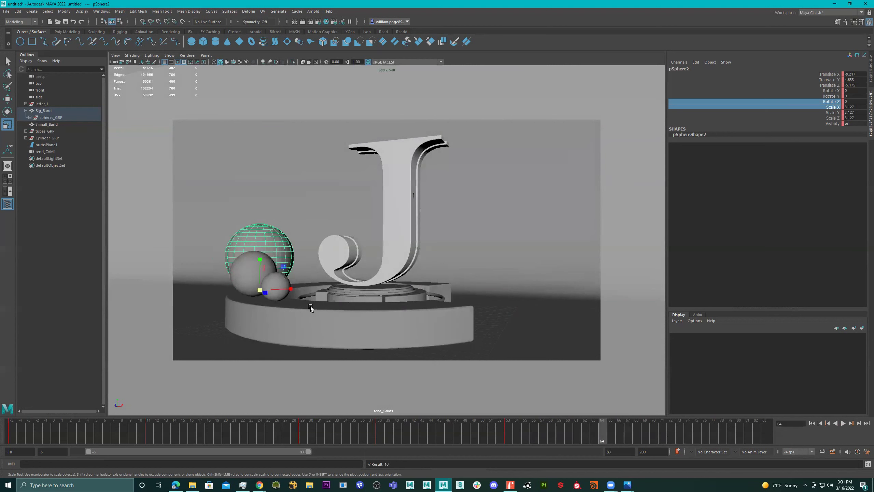
left_click_drag(261, 290, 246, 293)
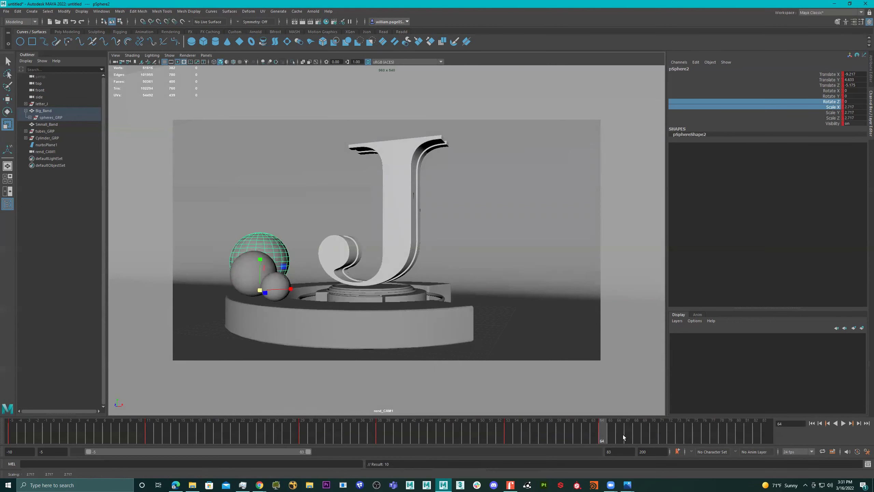
left_click_drag(613, 435, 635, 430)
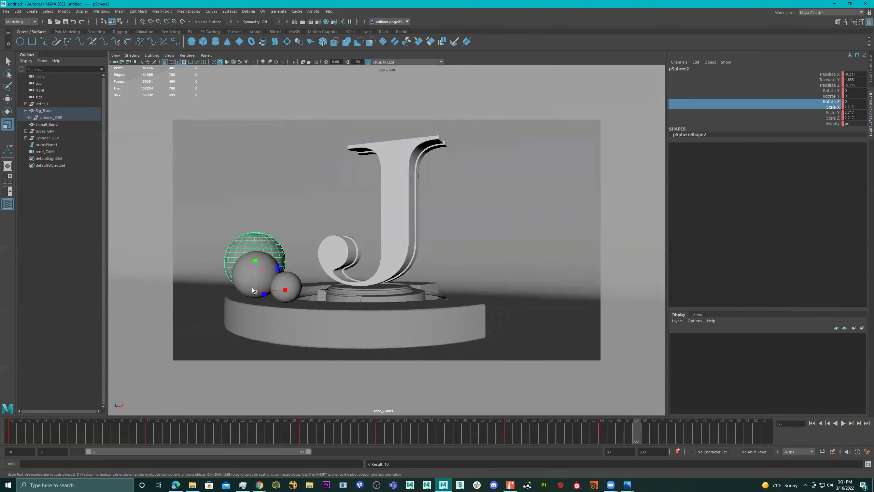
left_click_drag(254, 291, 268, 294)
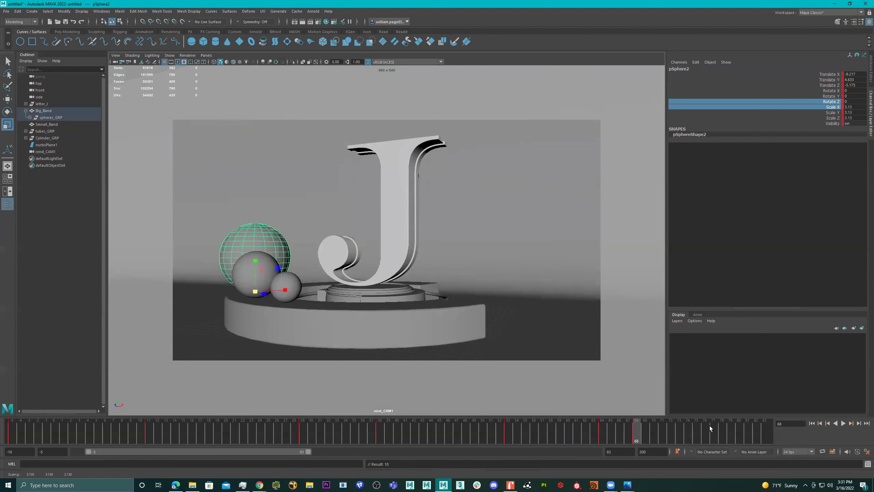
left_click(769, 436)
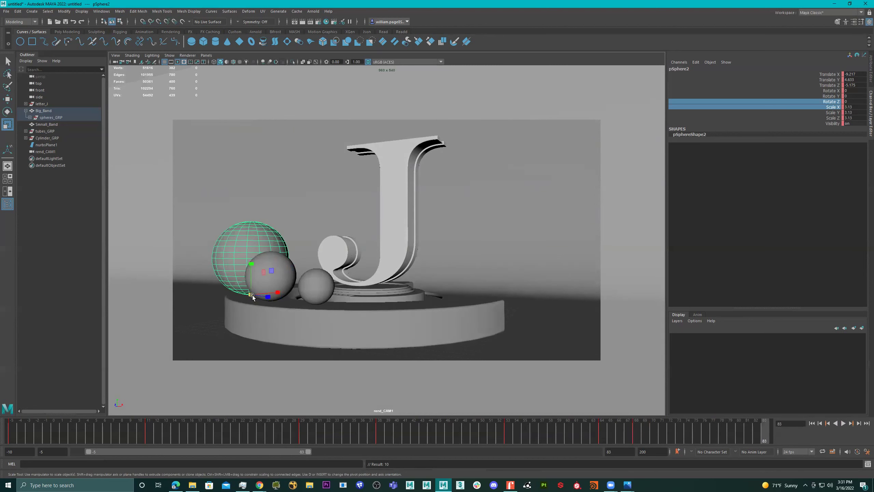
left_click_drag(253, 295, 219, 300)
key("s")
- Rewind to the start and play the swelling sphere animation to check it
key("alt+shift+v")
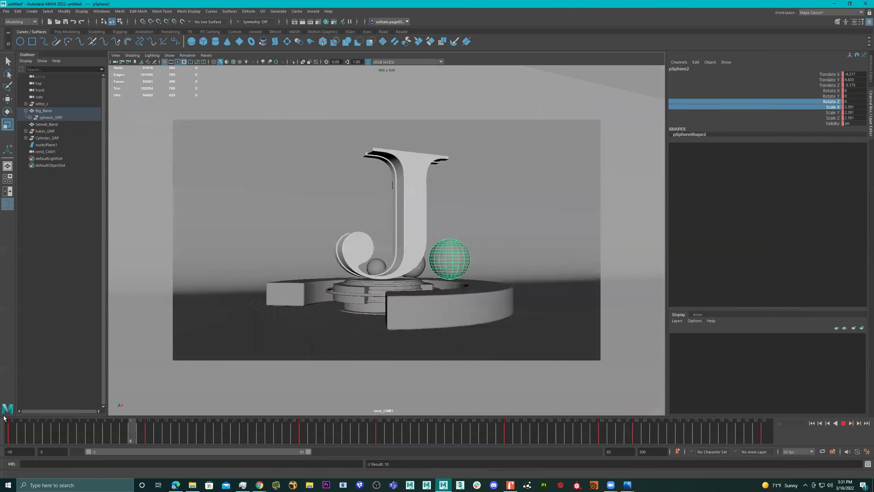
left_click(843, 424)
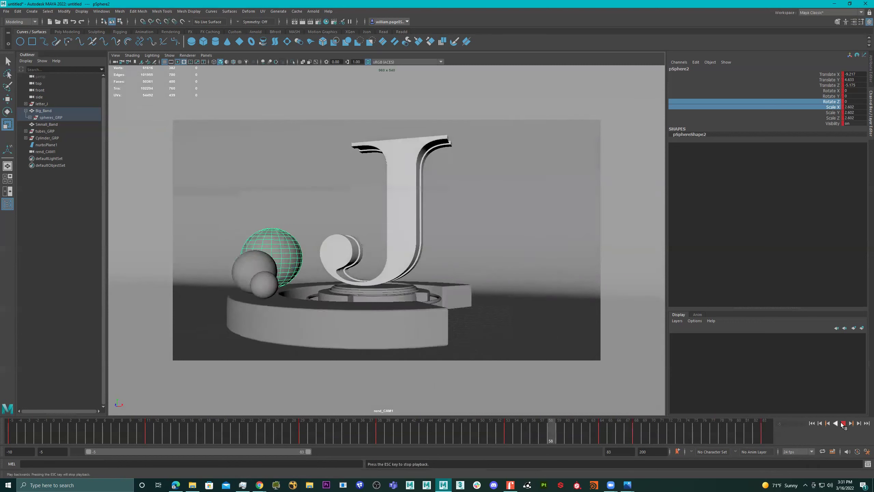
left_click(432, 435)
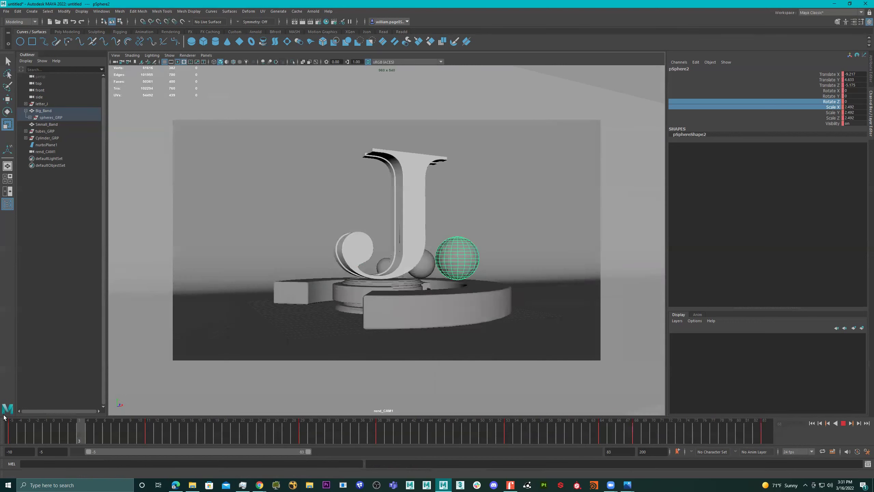